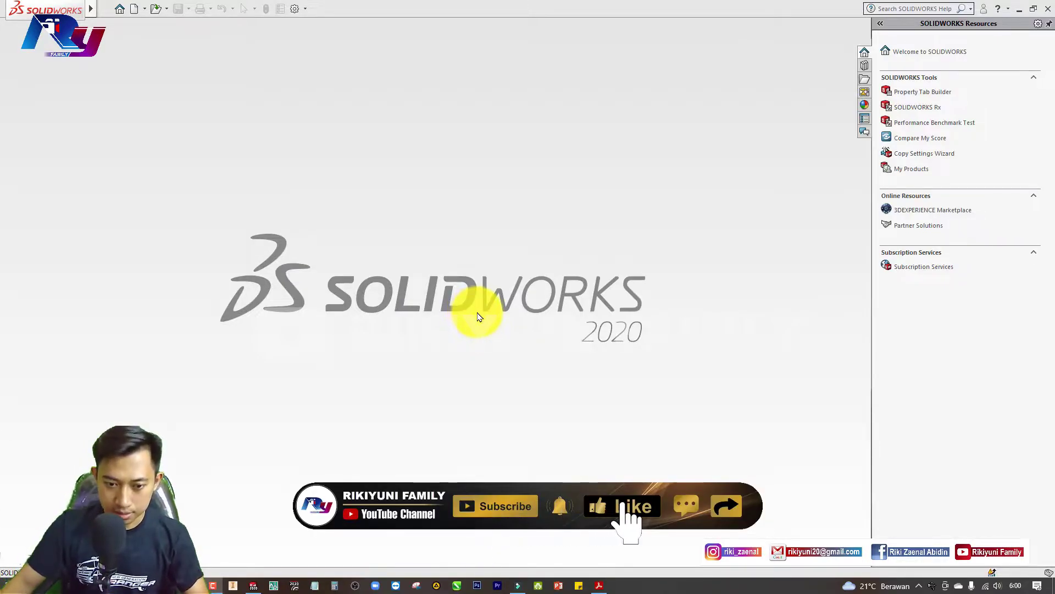
Zoom into the G Clamp.pdf drawing and parts list, return to 150%, then switch back to SOLIDWORKS.
{"action": "left_click", "coordinate": [586, 447]}
{"action": "left_click", "coordinate": [598, 585]}
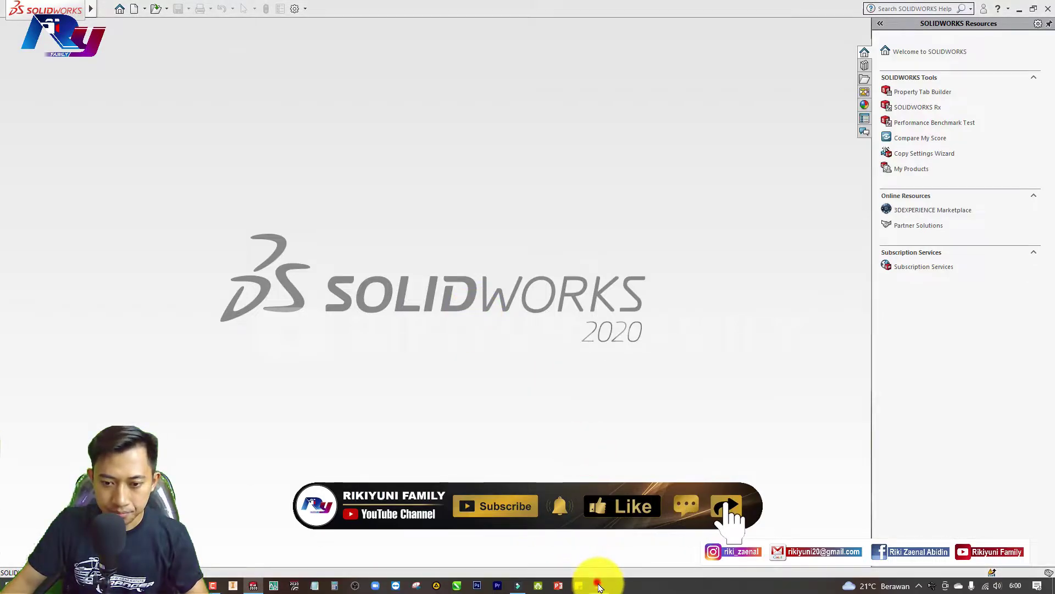
{"action": "scroll", "coordinate": [671, 279], "scroll_direction": "up", "scroll_amount": 2, "text": "ctrl"}
{"action": "scroll", "coordinate": [669, 279], "scroll_direction": "up", "scroll_amount": 2, "text": "ctrl"}
{"action": "scroll", "coordinate": [670, 280], "scroll_direction": "up", "scroll_amount": 1, "text": "ctrl"}
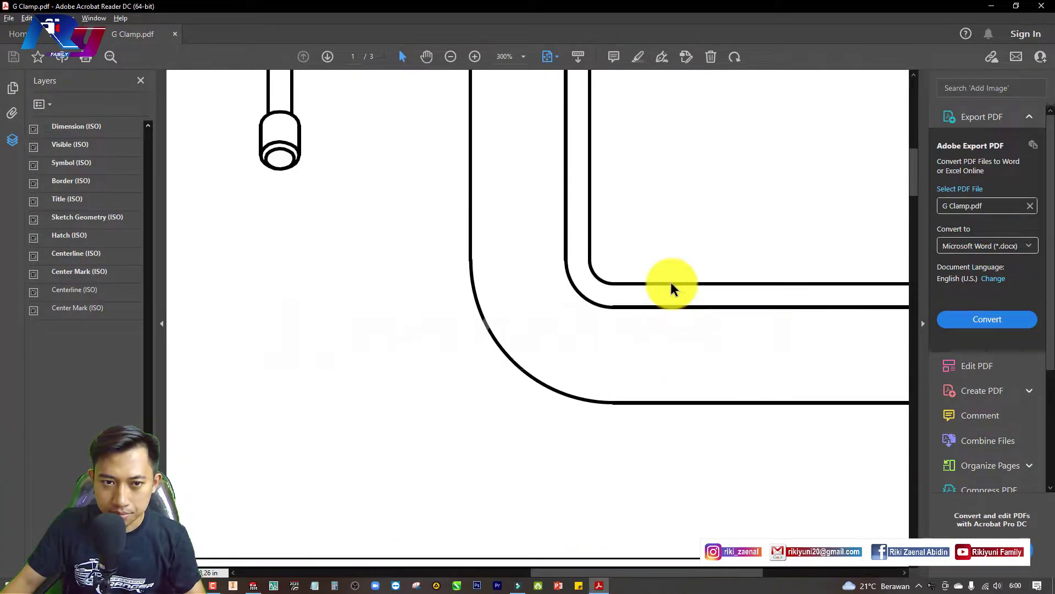
{"action": "scroll", "coordinate": [671, 279], "scroll_direction": "down", "scroll_amount": 1, "text": "ctrl"}
{"action": "scroll", "coordinate": [670, 279], "scroll_direction": "down", "scroll_amount": 1, "text": "ctrl"}
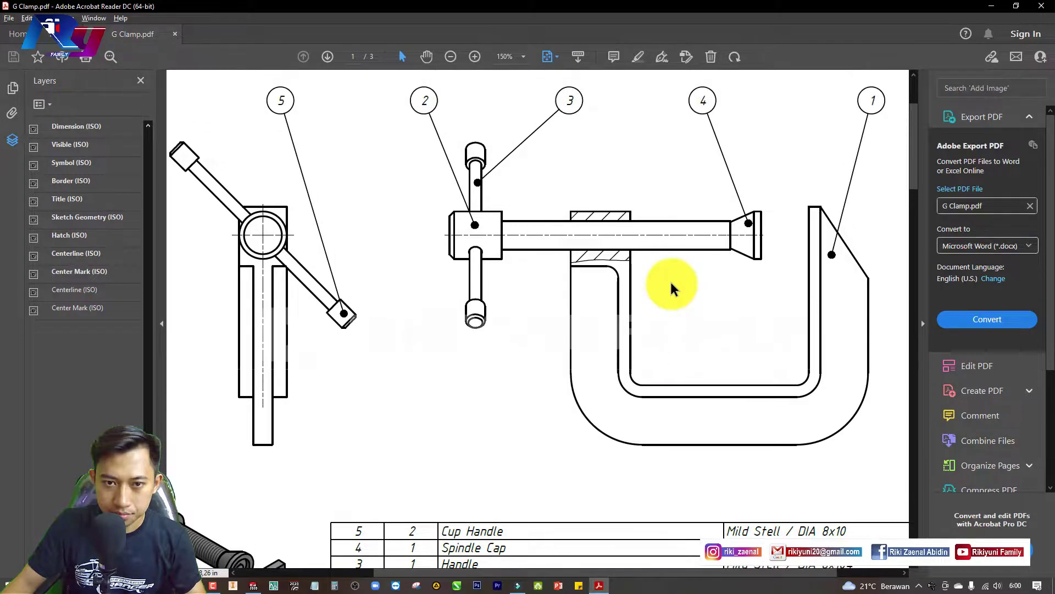
{"action": "scroll", "coordinate": [671, 280], "scroll_direction": "up", "scroll_amount": 1}
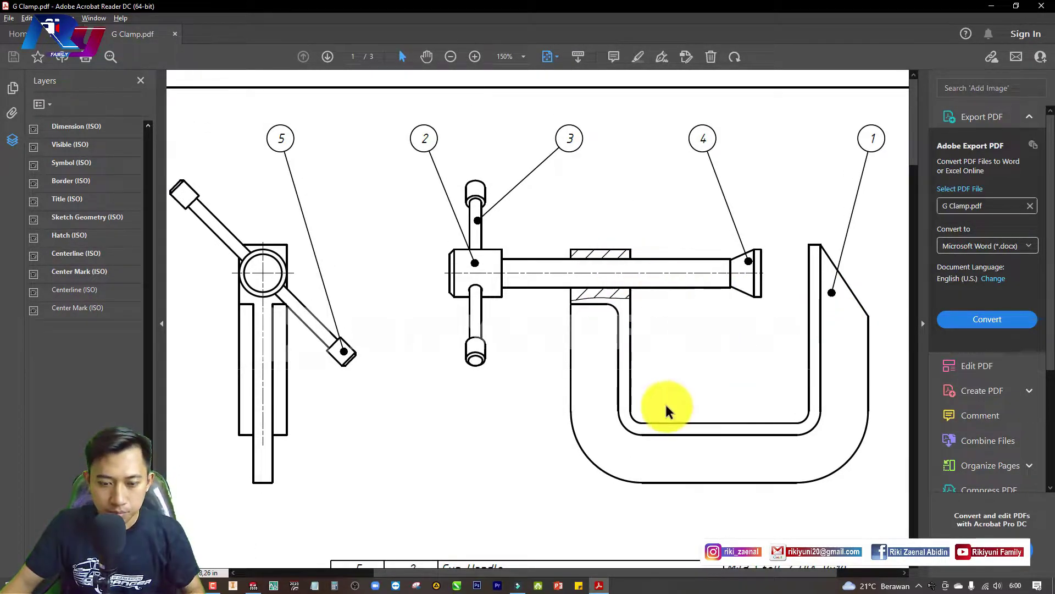
{"action": "key", "text": "alt+Tab"}
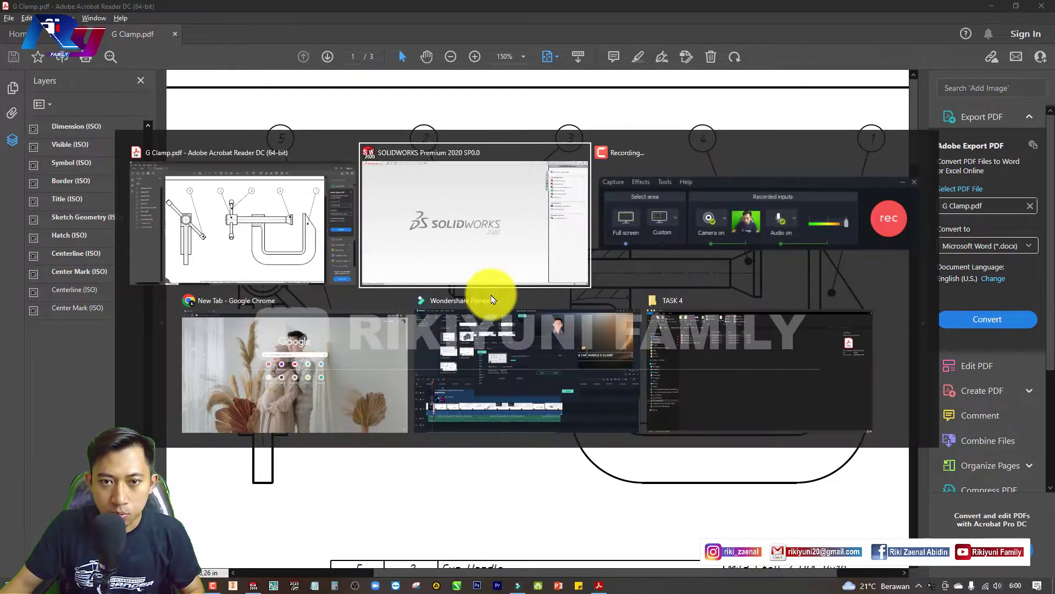
{"action": "left_click", "coordinate": [459, 237]}
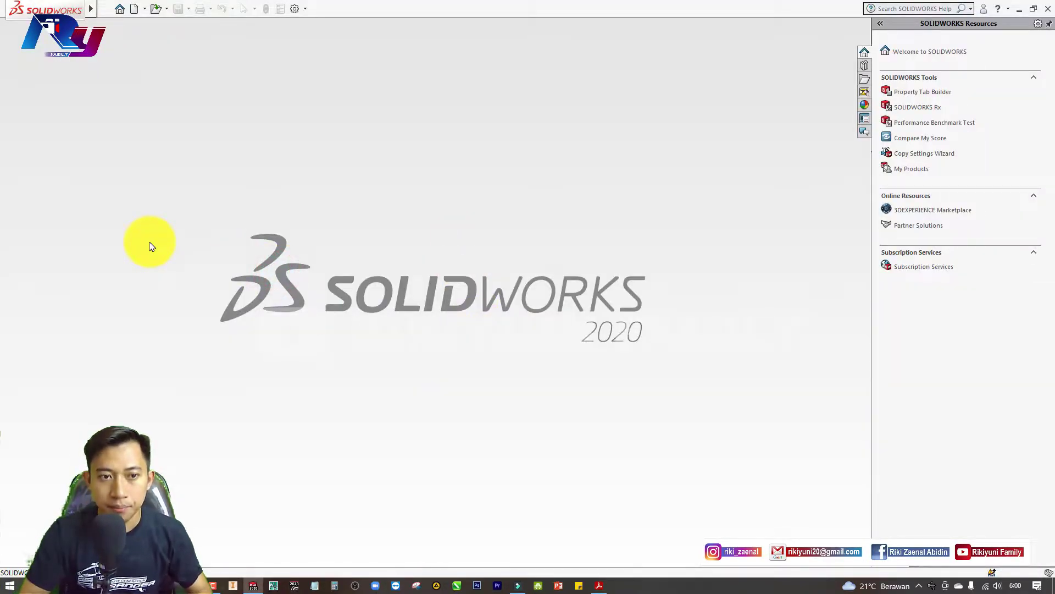
Create a new Assembly document from the New SOLIDWORKS Document dialog.
{"action": "key", "text": "ctrl+n"}
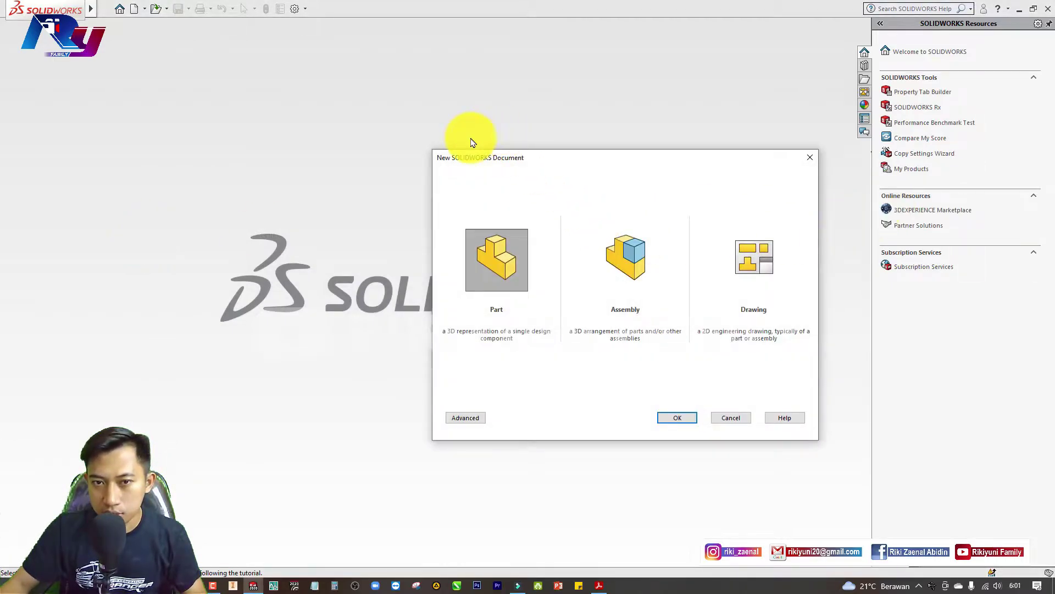
{"action": "left_click", "coordinate": [668, 415]}
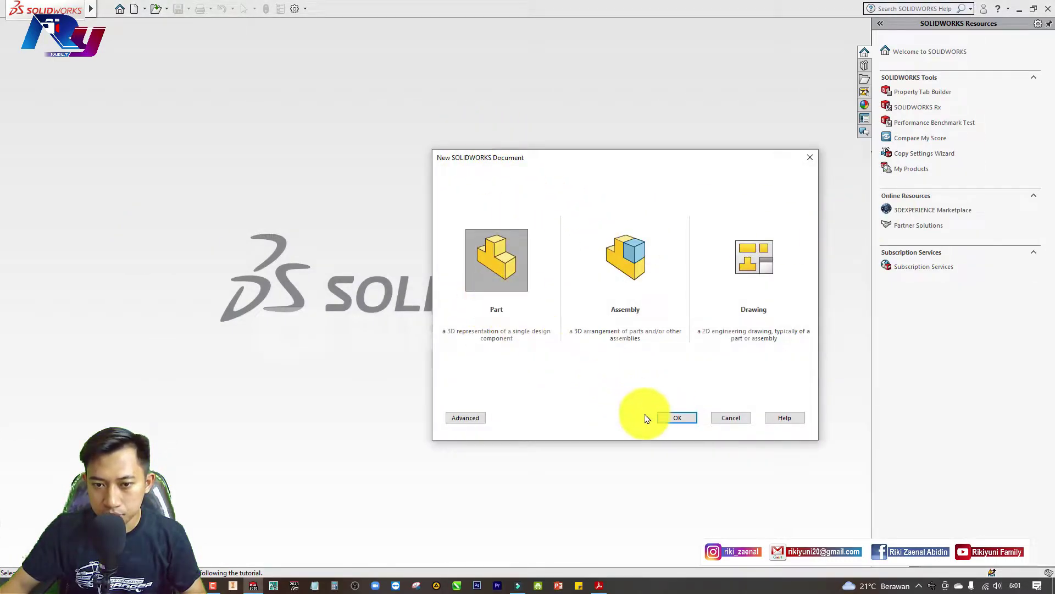
{"action": "left_click", "coordinate": [636, 245]}
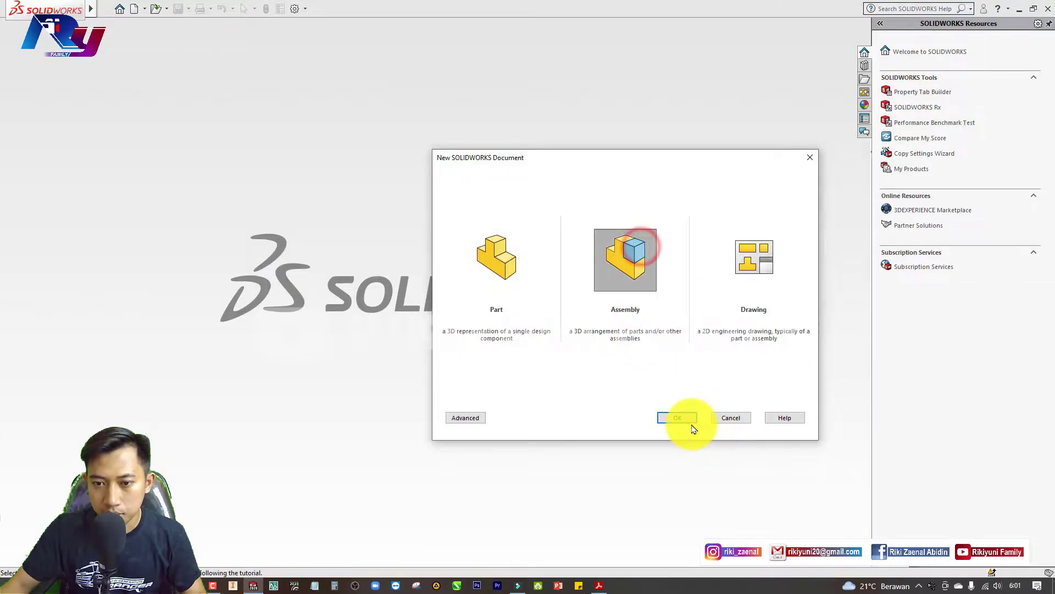
{"action": "left_click", "coordinate": [688, 417]}
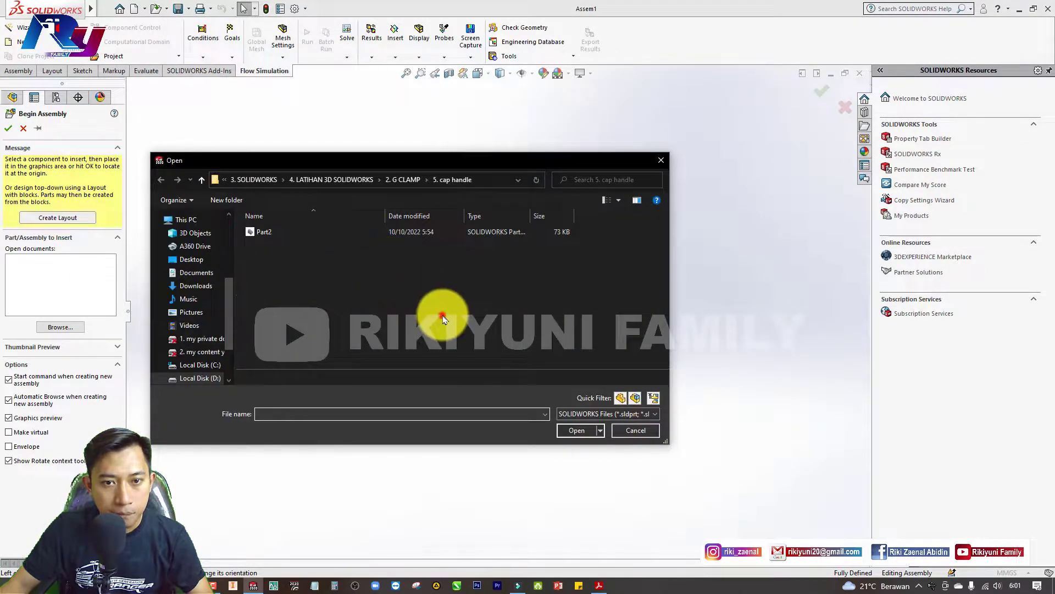
Insert CLAMP JAW from 2. G CLAMP > 1. JAW CLAMP as the first, fixed component.
{"action": "left_click", "coordinate": [400, 180]}
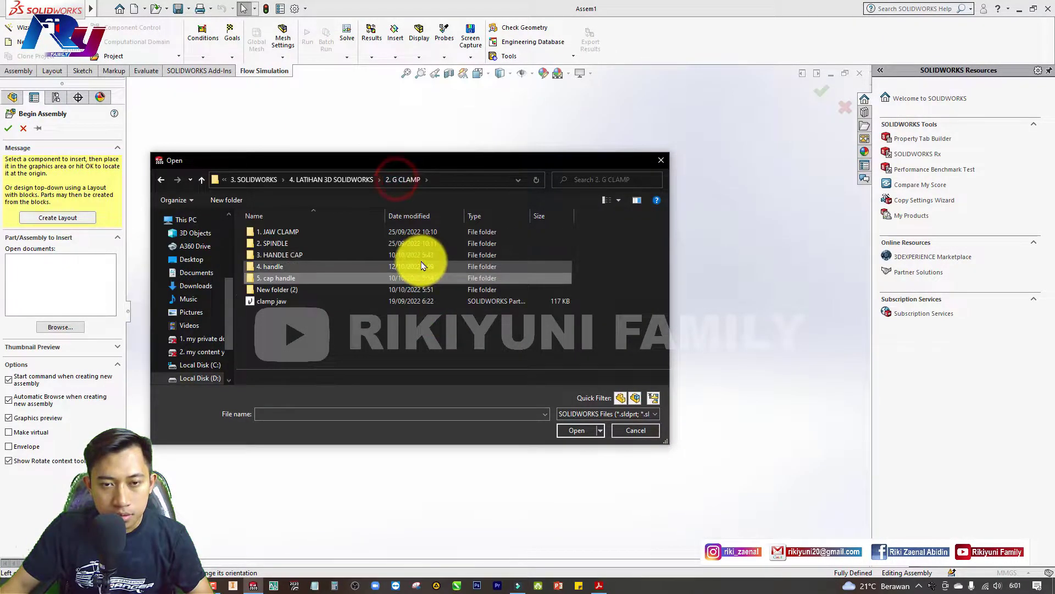
{"action": "double_click", "coordinate": [278, 232]}
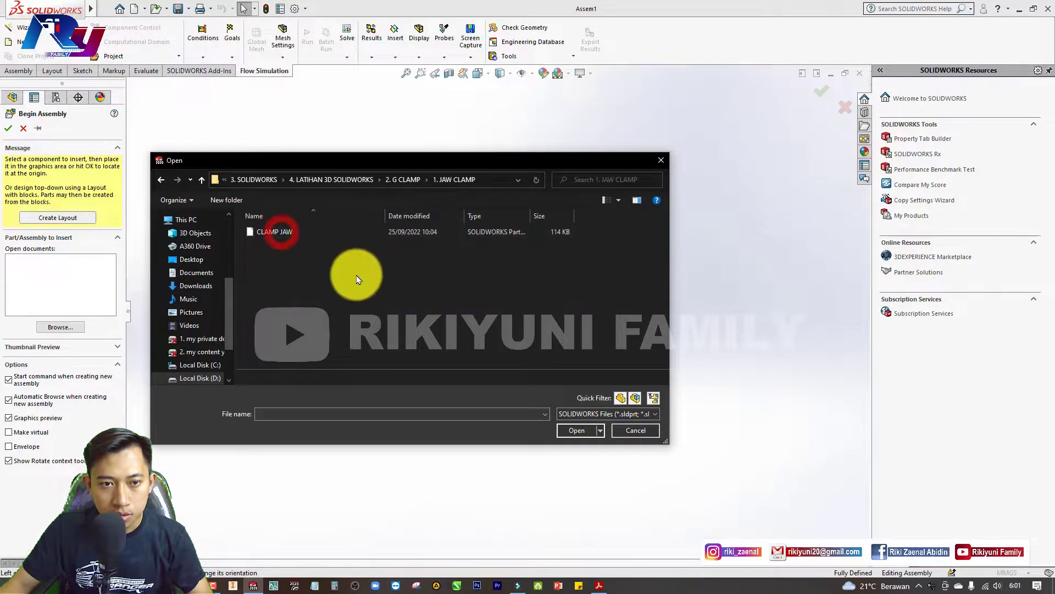
{"action": "left_click", "coordinate": [308, 233]}
{"action": "left_click", "coordinate": [573, 429]}
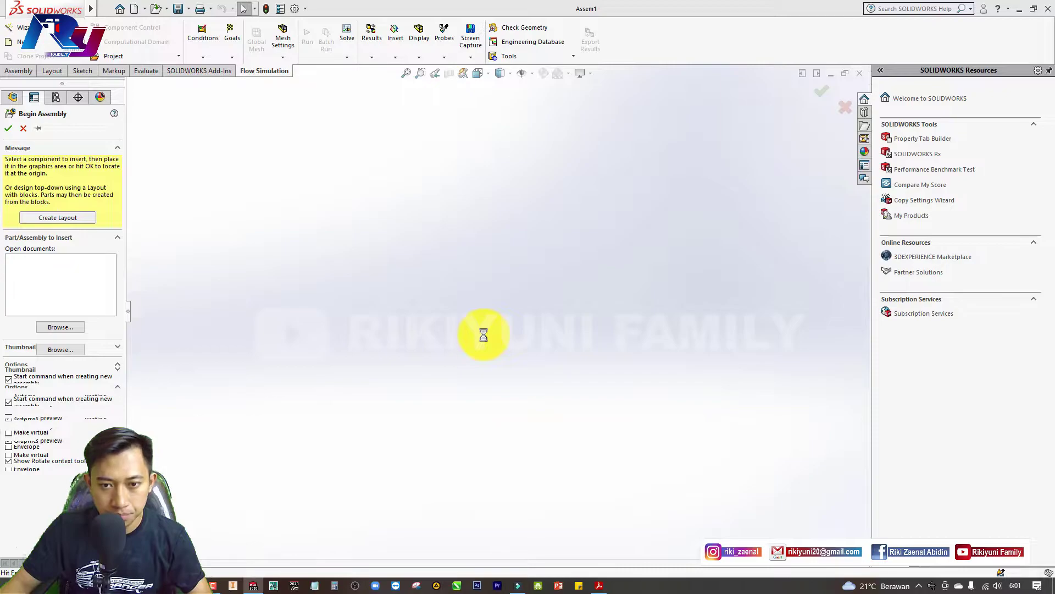
{"action": "left_click", "coordinate": [517, 348]}
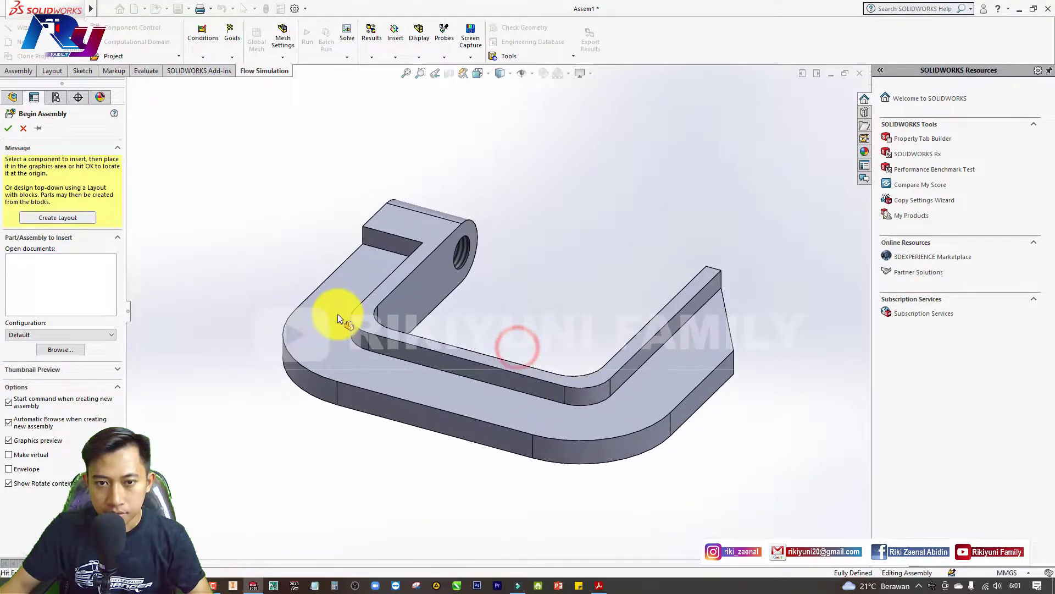
Insert the SPINDLE part from the 2. SPINDLE folder above the clamp jaw.
{"action": "left_click", "coordinate": [25, 71]}
{"action": "left_click", "coordinate": [21, 37]}
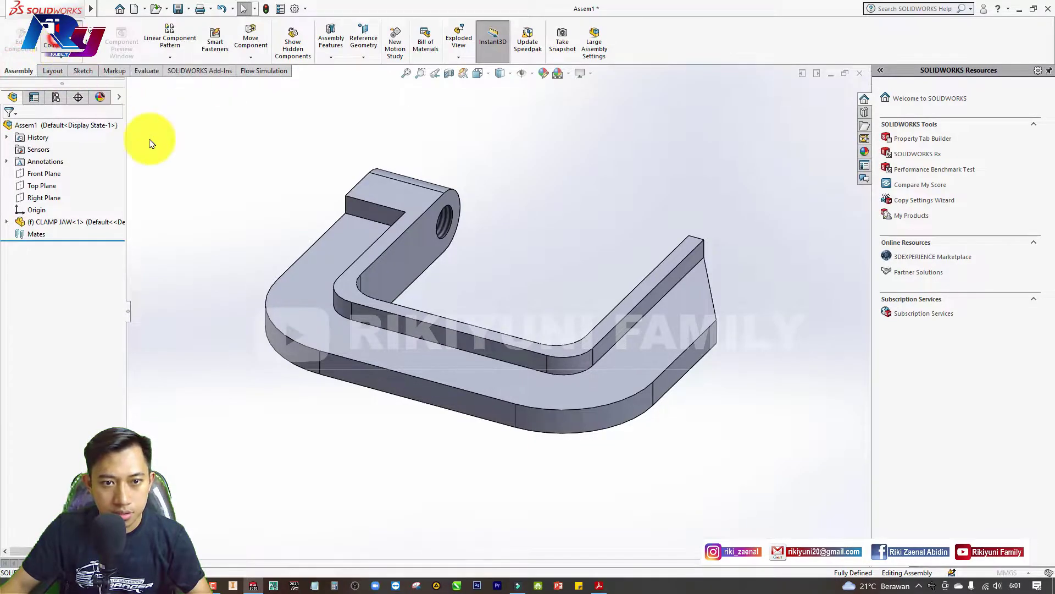
{"action": "left_click", "coordinate": [58, 317]}
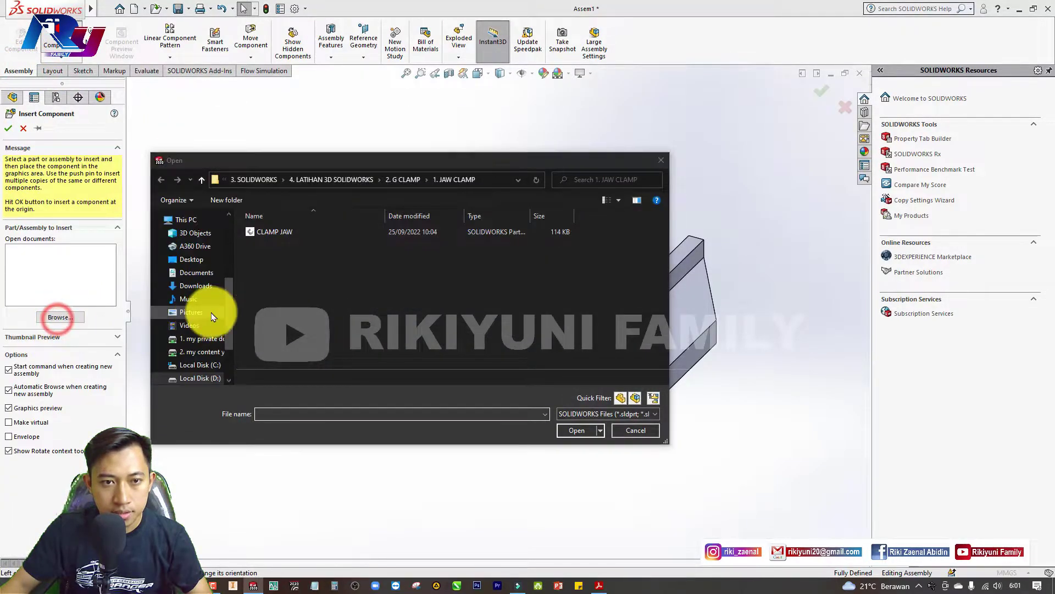
{"action": "left_click", "coordinate": [403, 180]}
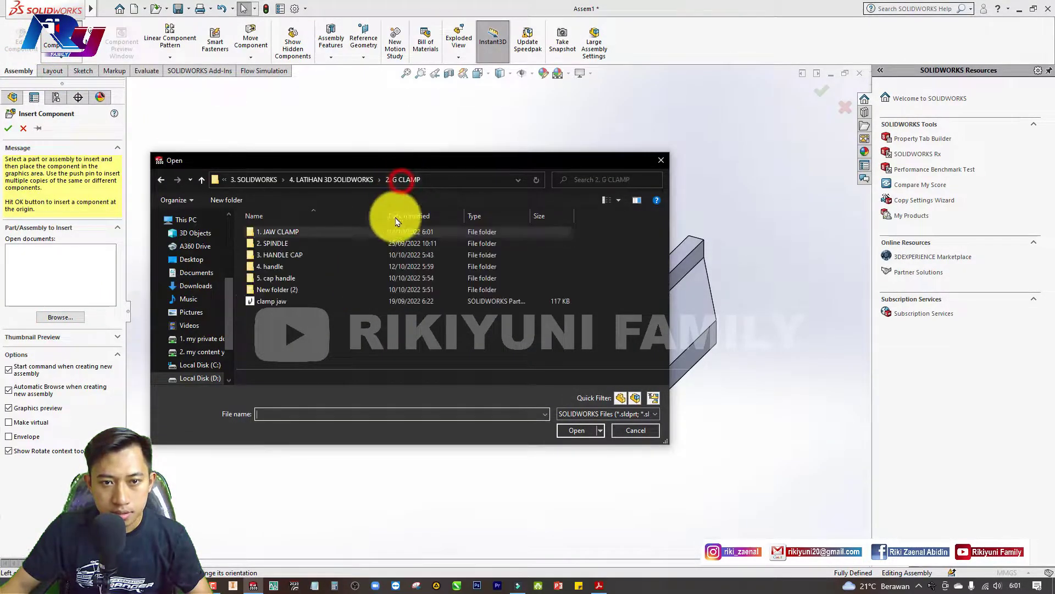
{"action": "double_click", "coordinate": [297, 243]}
{"action": "double_click", "coordinate": [289, 231]}
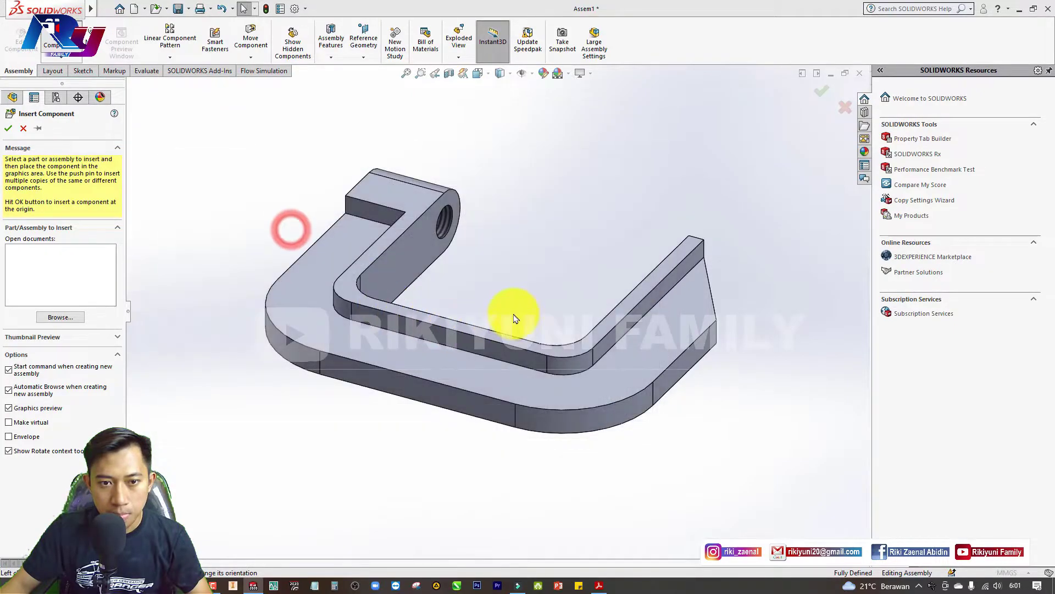
{"action": "left_click", "coordinate": [585, 219]}
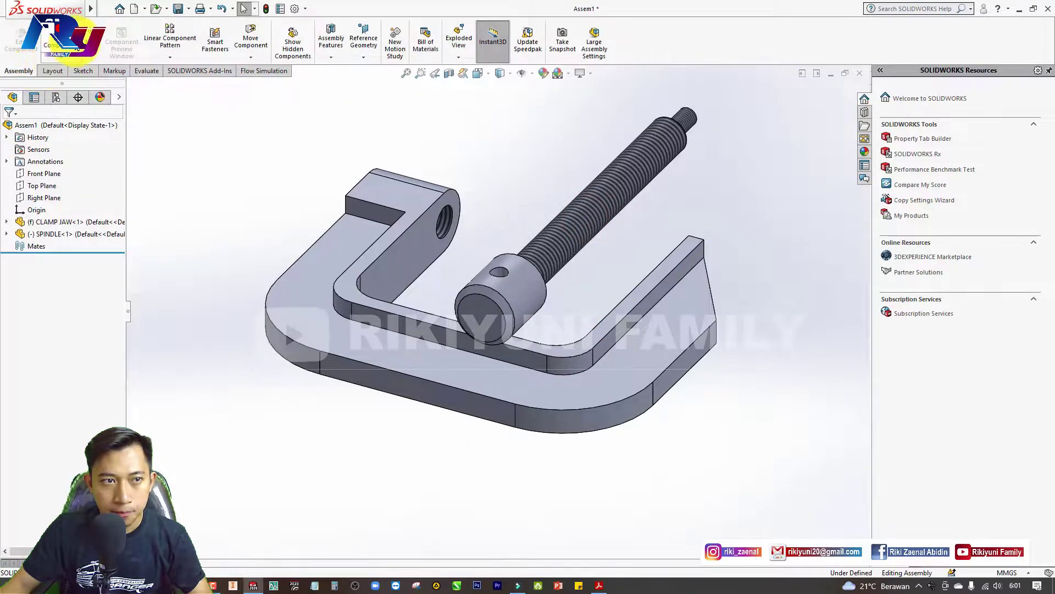
Insert the Part4 cap from the 3. HANDLE CAP folder to the right of the clamp.
{"action": "left_click", "coordinate": [83, 36]}
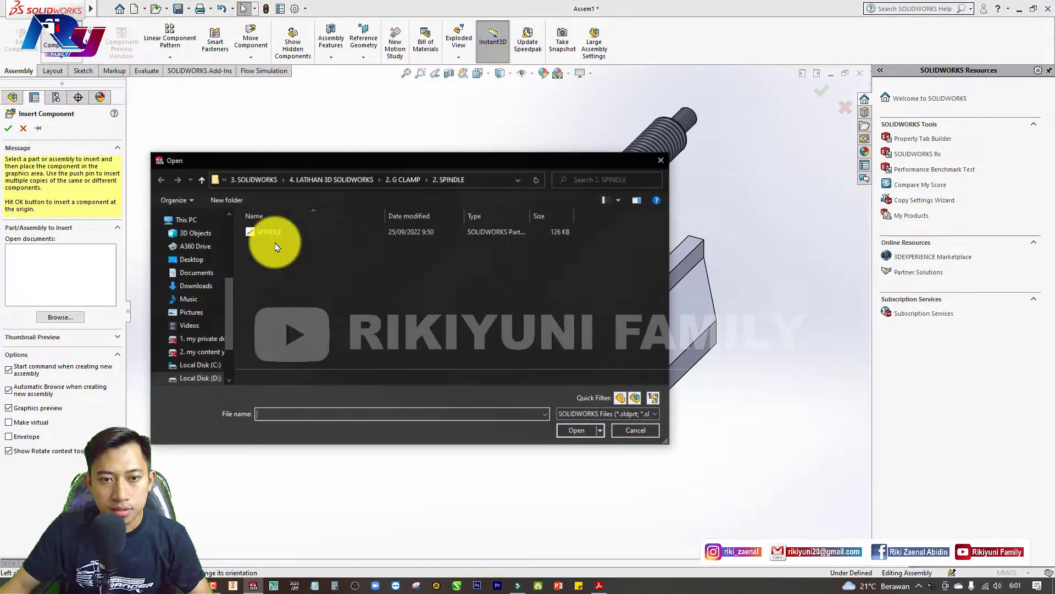
{"action": "left_click", "coordinate": [404, 180]}
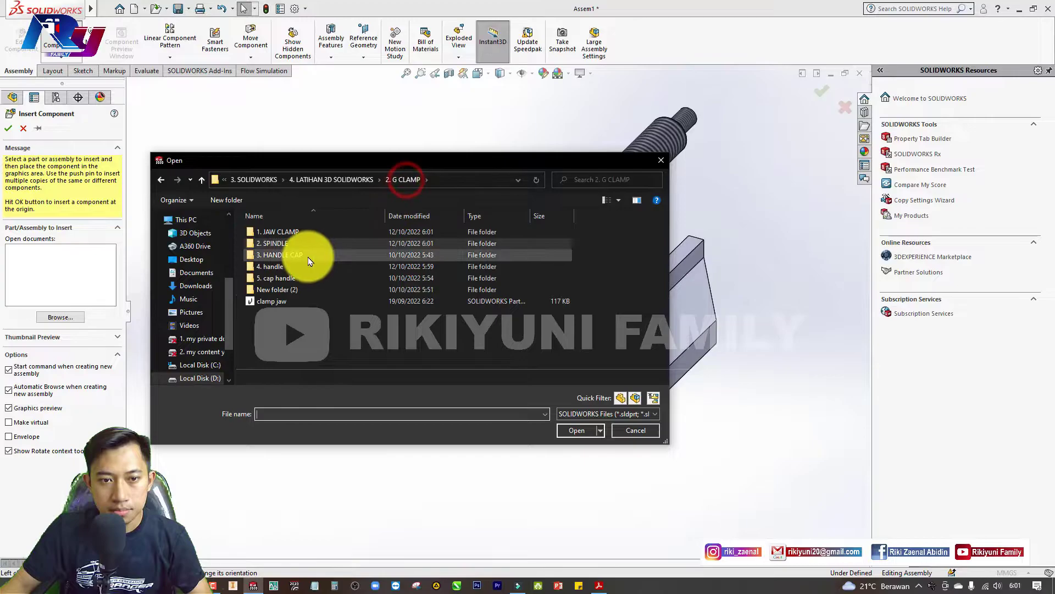
{"action": "double_click", "coordinate": [308, 256]}
{"action": "left_click", "coordinate": [291, 254]}
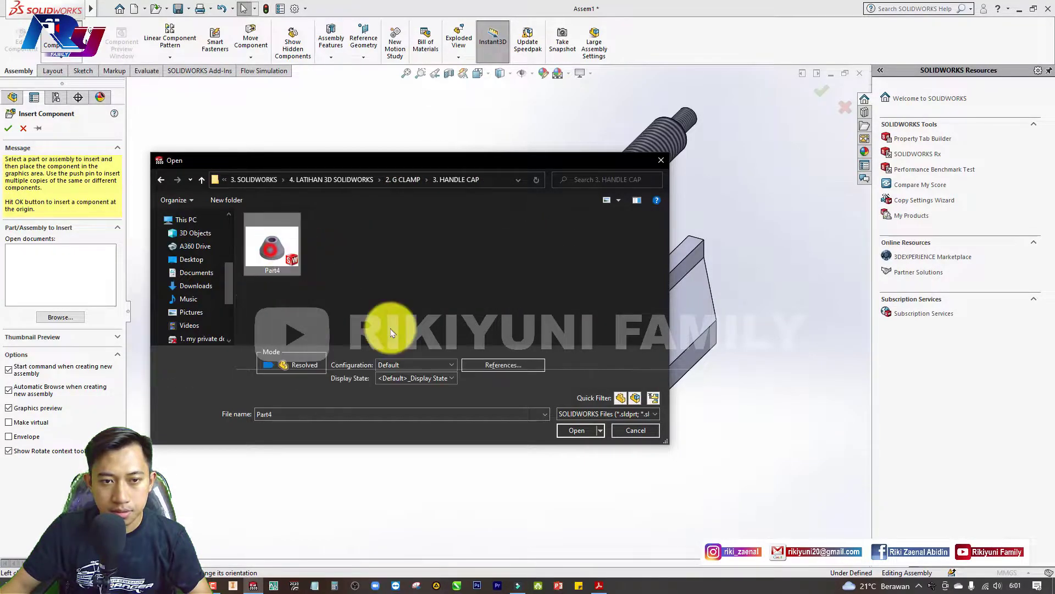
{"action": "left_click", "coordinate": [569, 430]}
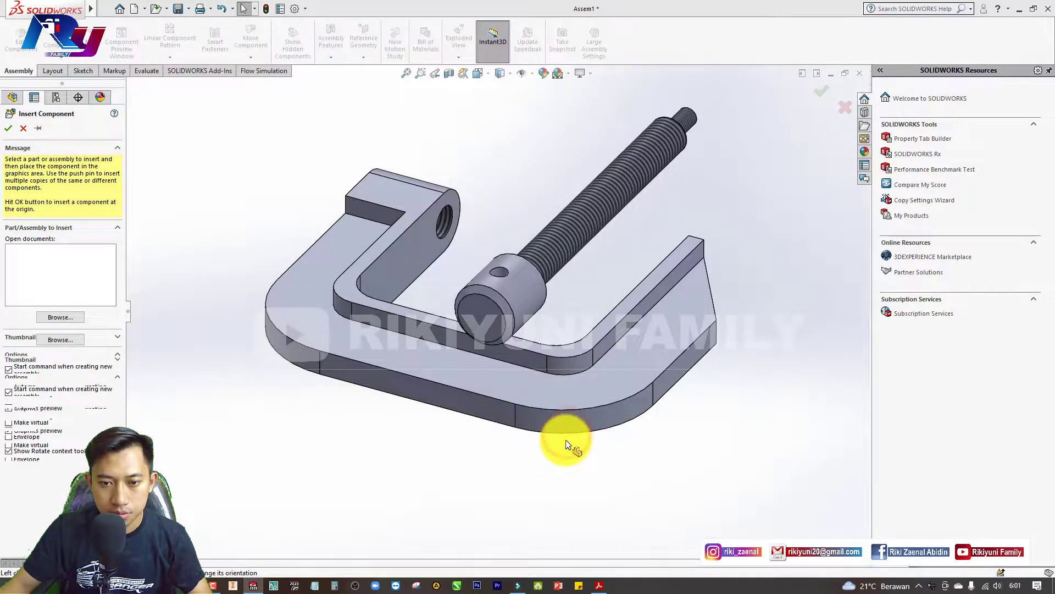
{"action": "left_click", "coordinate": [800, 276]}
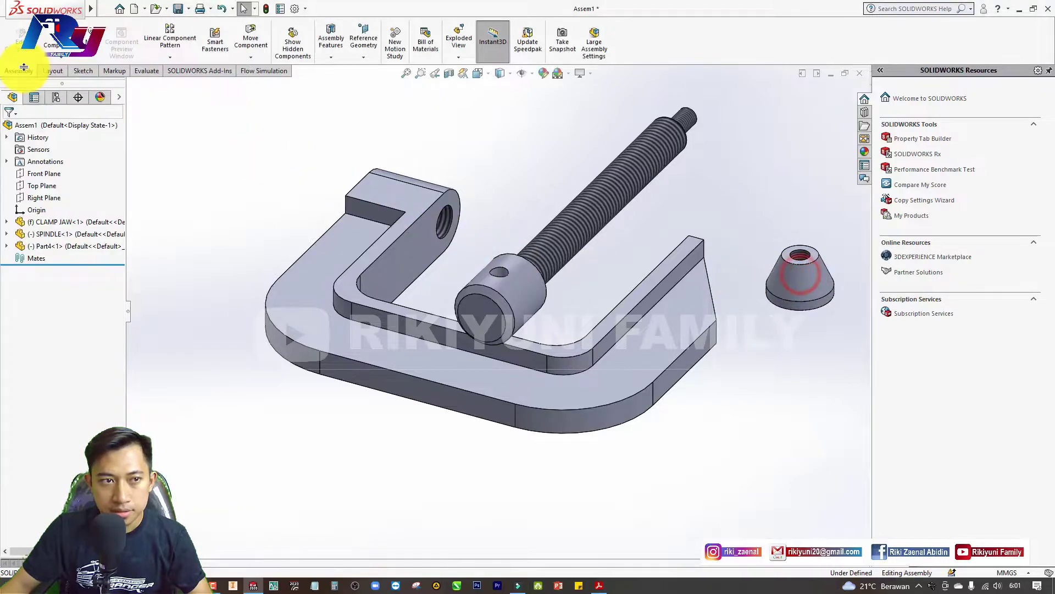
Insert the Part1 handle rod from the 4. handle folder.
{"action": "left_click", "coordinate": [51, 42]}
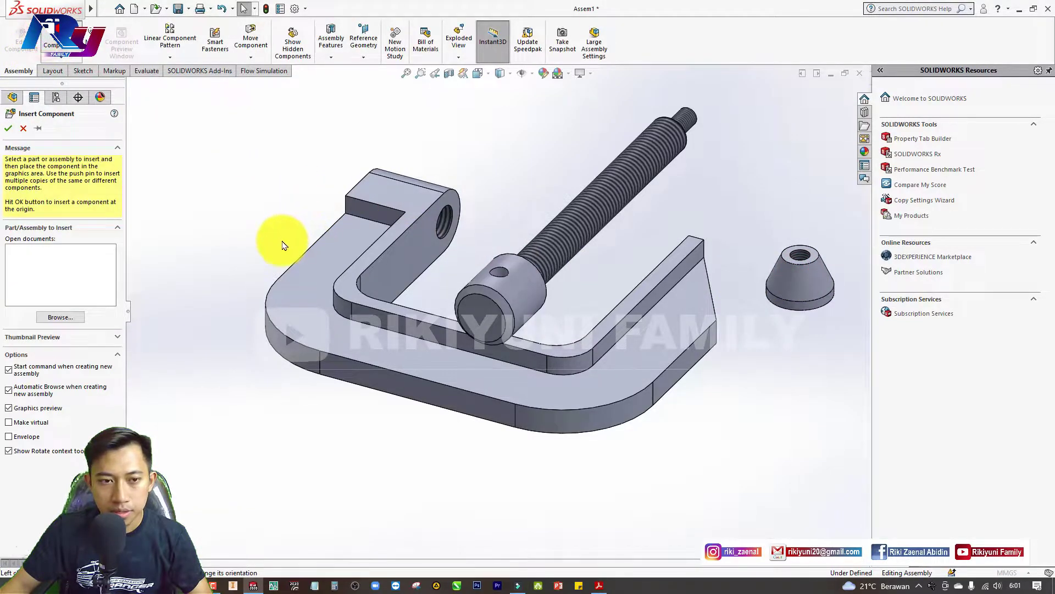
{"action": "left_click", "coordinate": [401, 179]}
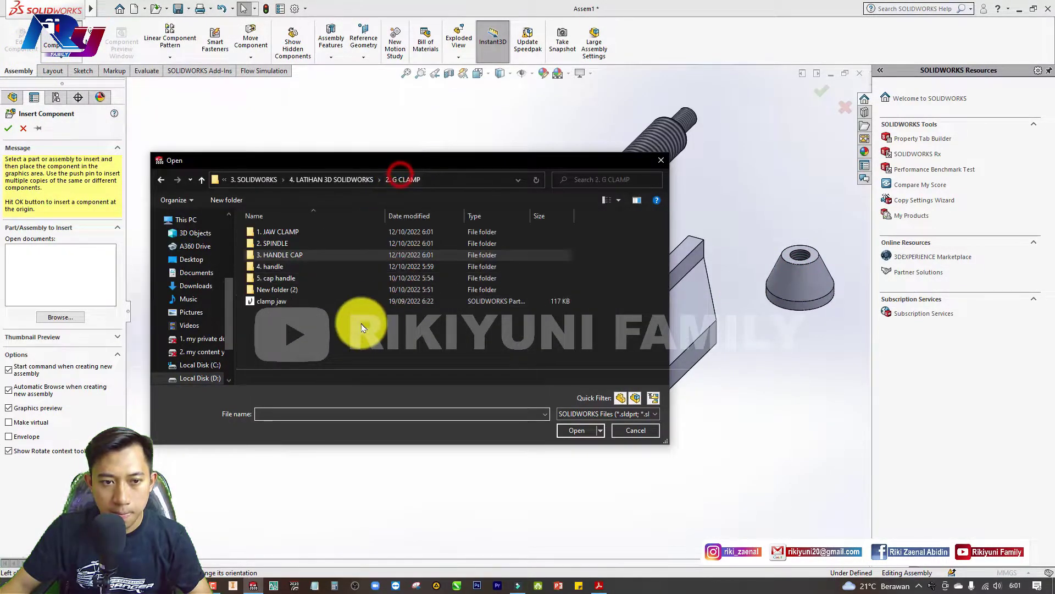
{"action": "double_click", "coordinate": [312, 270]}
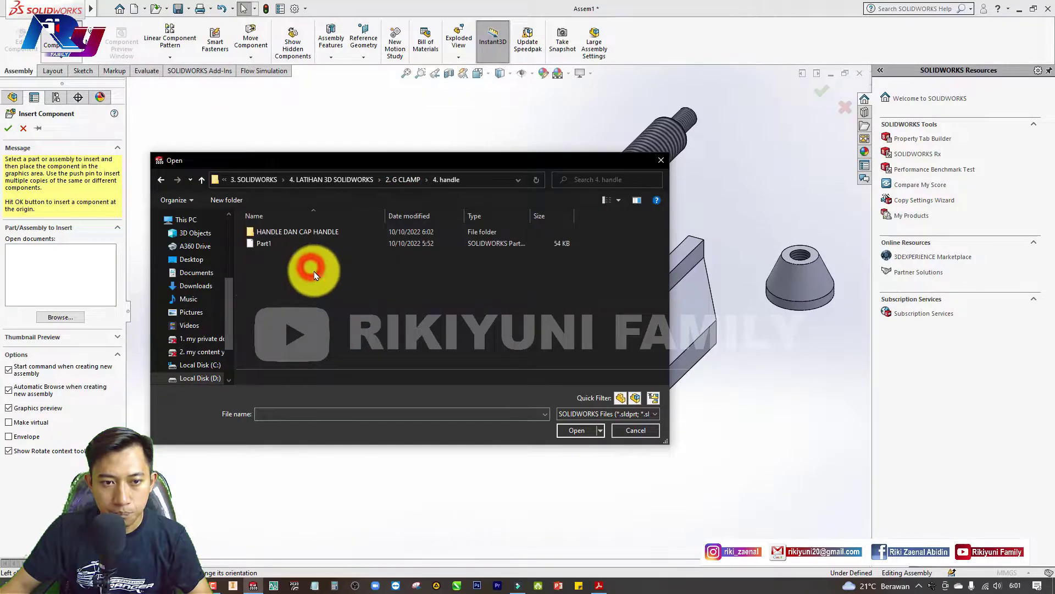
{"action": "left_click", "coordinate": [316, 236]}
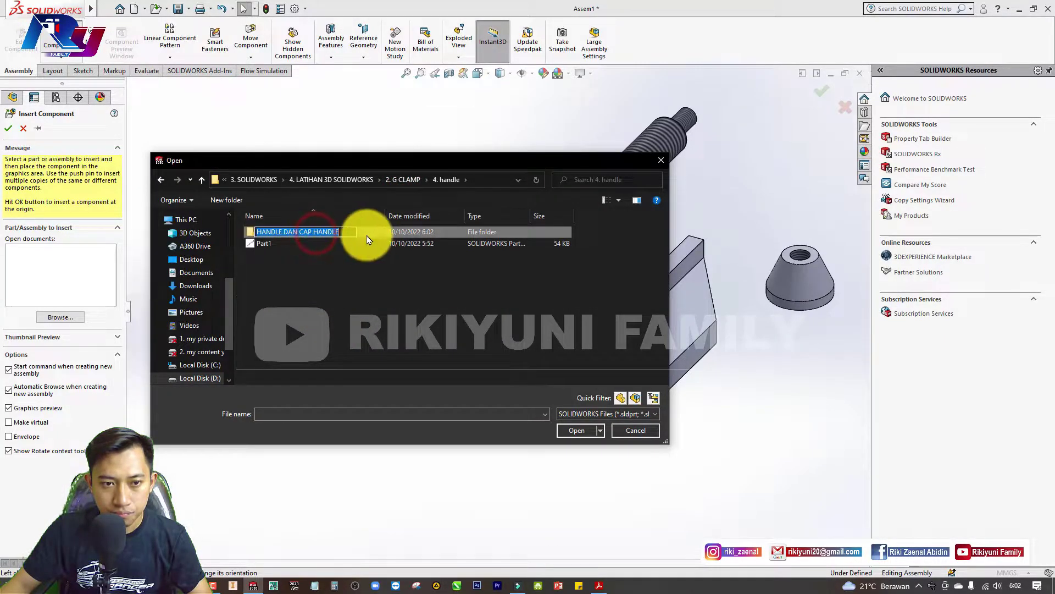
{"action": "left_click", "coordinate": [378, 243]}
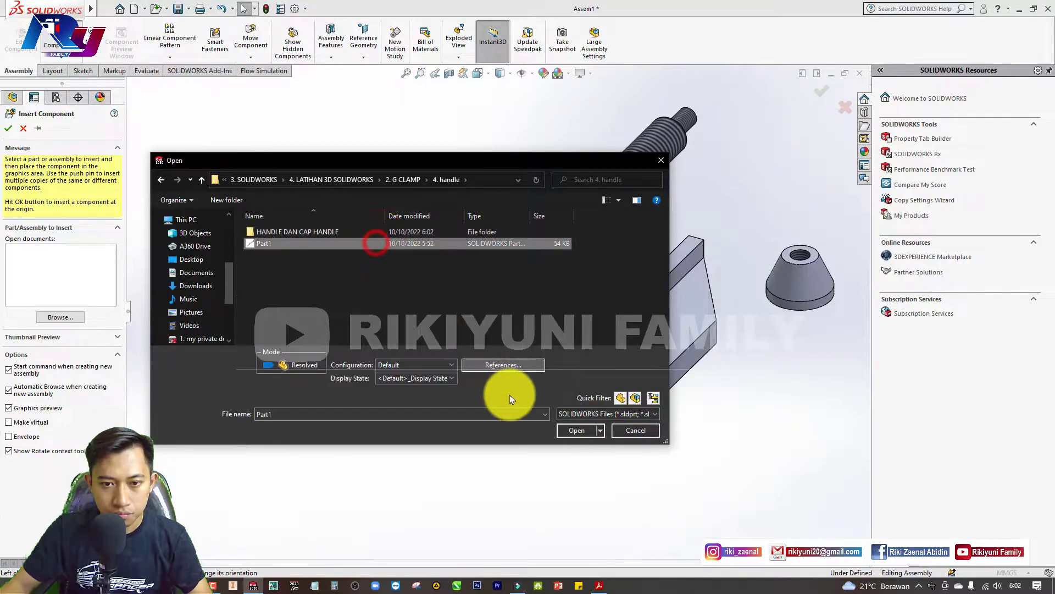
{"action": "left_click", "coordinate": [569, 430]}
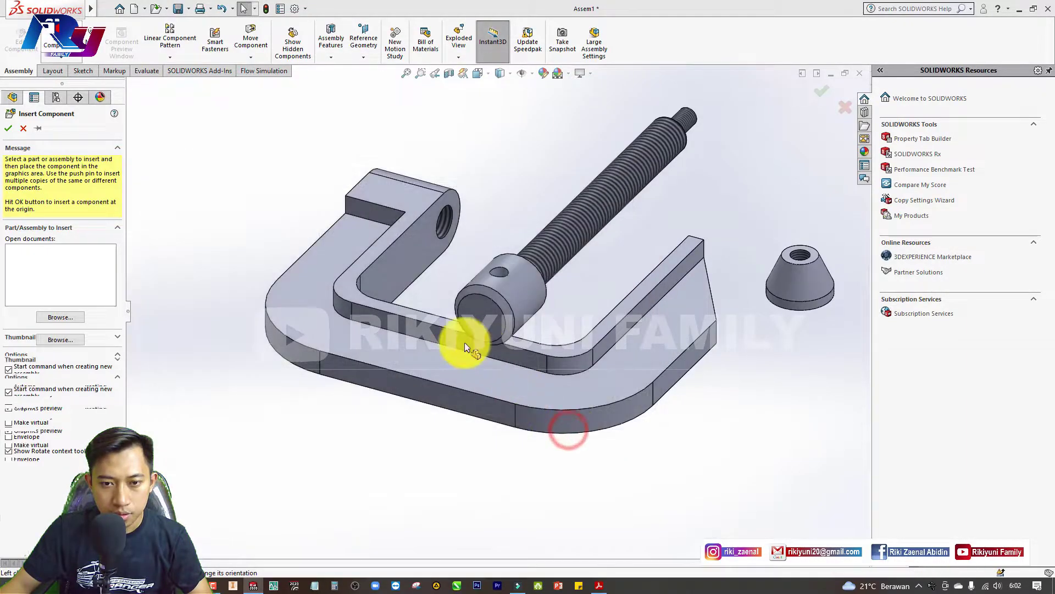
{"action": "left_click", "coordinate": [306, 235]}
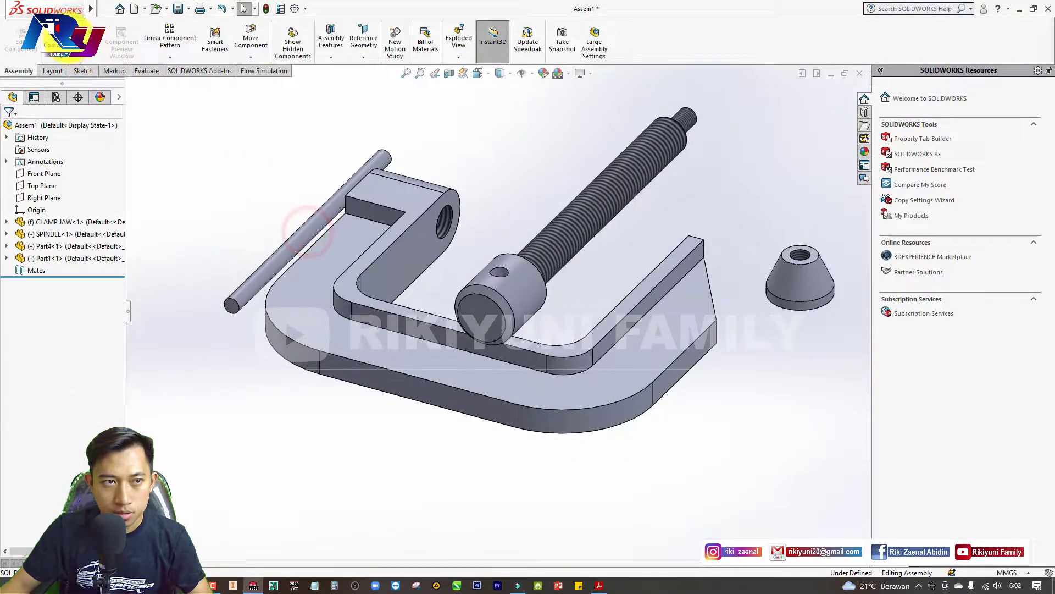
Insert the small Part2 cap from the 5. cap handle folder.
{"action": "left_click", "coordinate": [331, 290]}
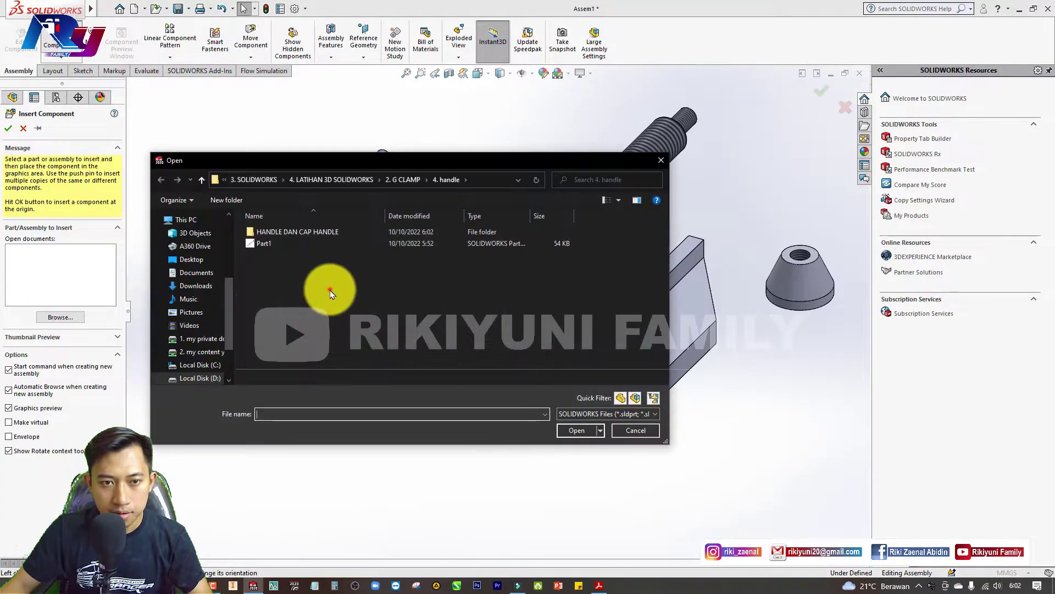
{"action": "left_click", "coordinate": [405, 179]}
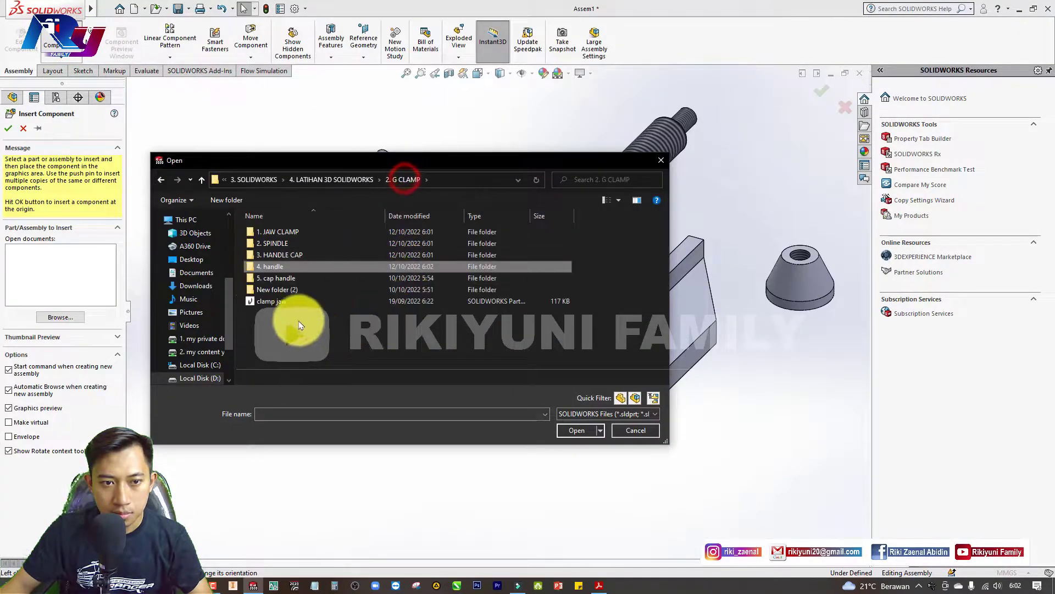
{"action": "double_click", "coordinate": [285, 278]}
{"action": "double_click", "coordinate": [297, 235]}
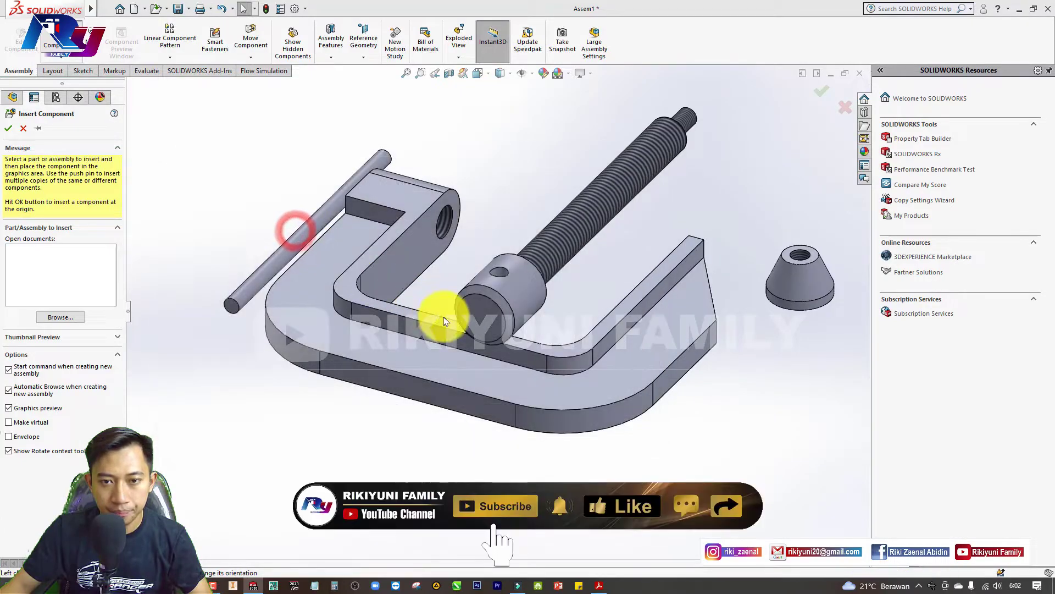
{"action": "left_click", "coordinate": [328, 466]}
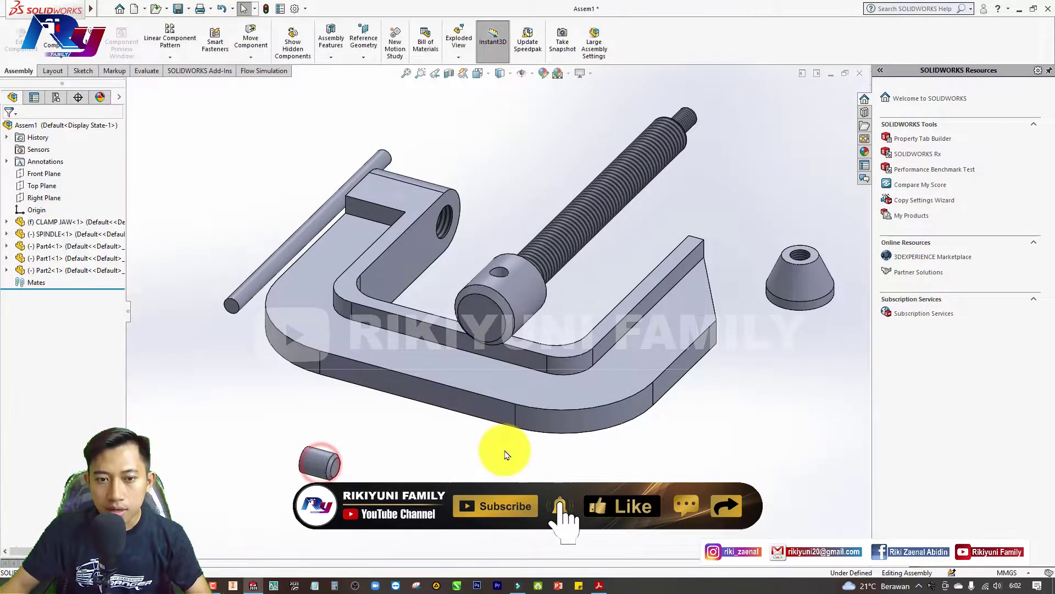
Orbit and zoom the assembly onto the spindle, then start a mate.
{"action": "key", "text": "f"}
{"action": "mouse_move", "coordinate": [522, 443]}
{"action": "middle_mouse_down"}
{"action": "mouse_move", "coordinate": [577, 372]}
{"action": "mouse_move", "coordinate": [438, 410]}
{"action": "mouse_move", "coordinate": [592, 445]}
{"action": "mouse_move", "coordinate": [595, 370]}
{"action": "mouse_move", "coordinate": [473, 421]}
{"action": "mouse_move", "coordinate": [560, 454]}
{"action": "mouse_move", "coordinate": [577, 422]}
{"action": "mouse_move", "coordinate": [556, 419]}
{"action": "mouse_move", "coordinate": [546, 463]}
{"action": "mouse_move", "coordinate": [575, 412]}
{"action": "mouse_move", "coordinate": [540, 443]}
{"action": "mouse_move", "coordinate": [544, 460]}
{"action": "middle_mouse_up"}
{"action": "scroll", "coordinate": [498, 351], "scroll_direction": "down", "scroll_amount": 1}
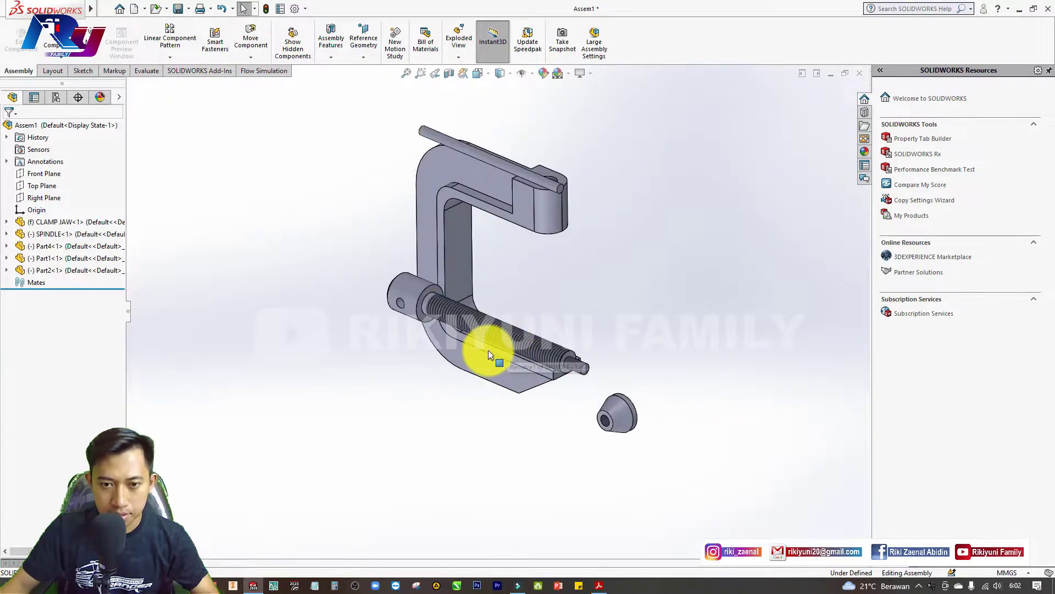
{"action": "scroll", "coordinate": [494, 353], "scroll_direction": "down", "scroll_amount": 3}
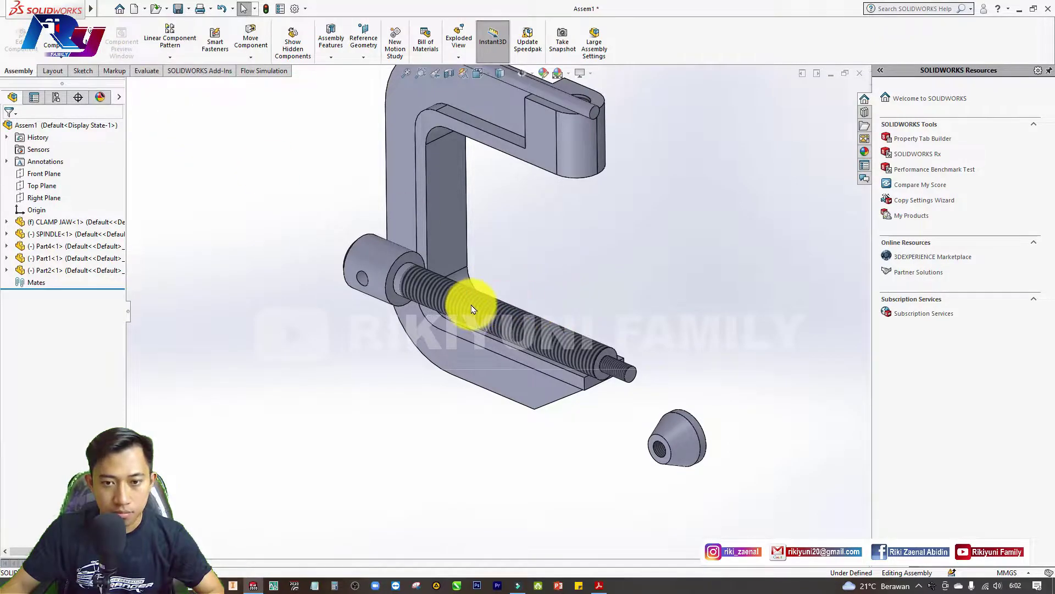
{"action": "key", "text": "m"}
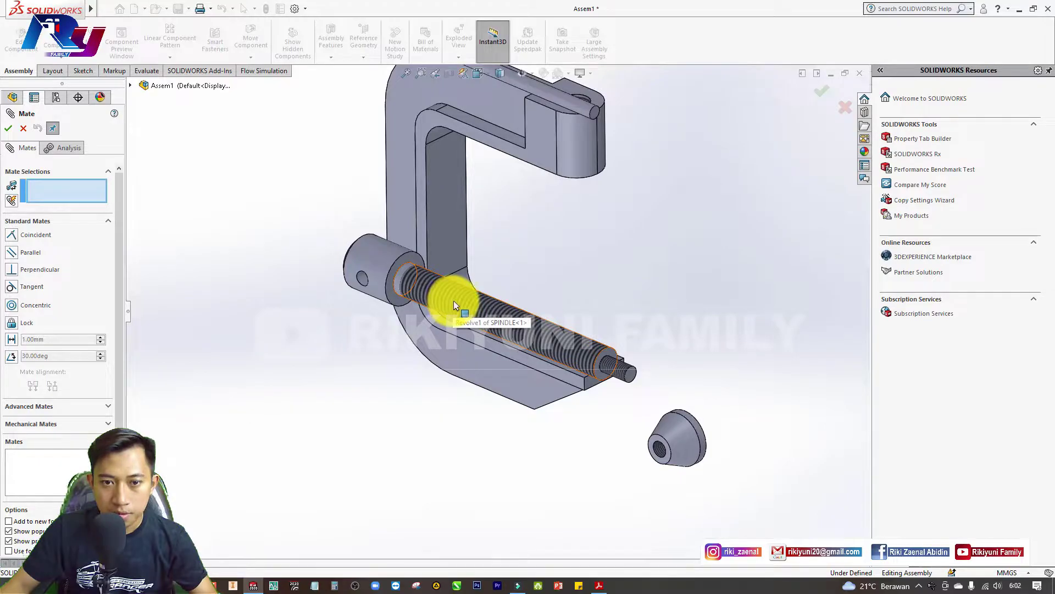
Mate the spindle concentric with the clamp jaw's tapped hole (Concentric1).
{"action": "left_click", "coordinate": [474, 302]}
{"action": "middle_click_drag", "start_coordinate": [629, 218], "coordinate": [601, 231]}
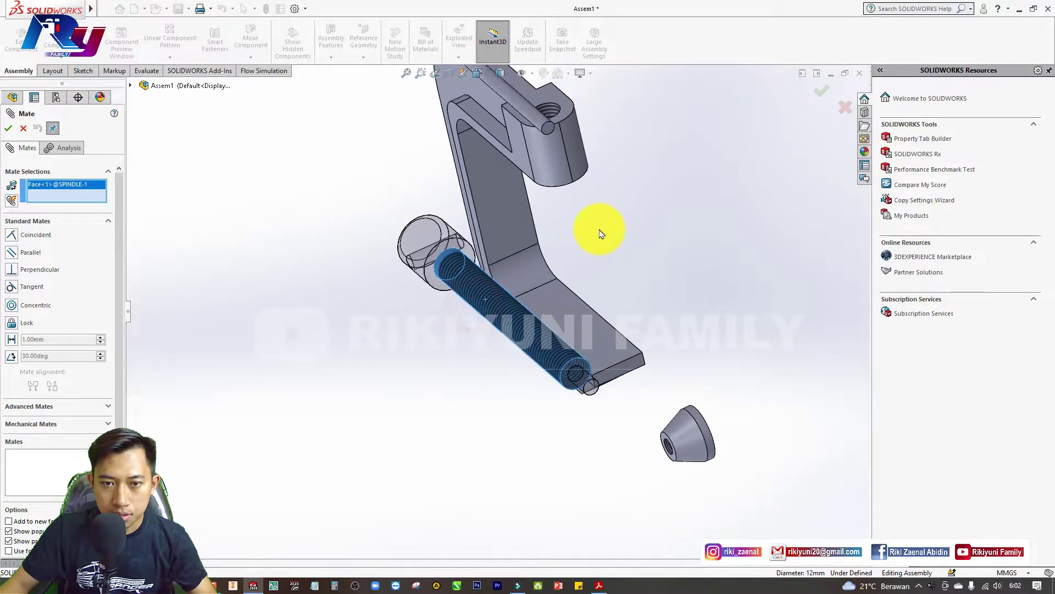
{"action": "scroll", "coordinate": [552, 109], "scroll_direction": "down", "scroll_amount": 3}
{"action": "scroll", "coordinate": [552, 113], "scroll_direction": "down", "scroll_amount": 2}
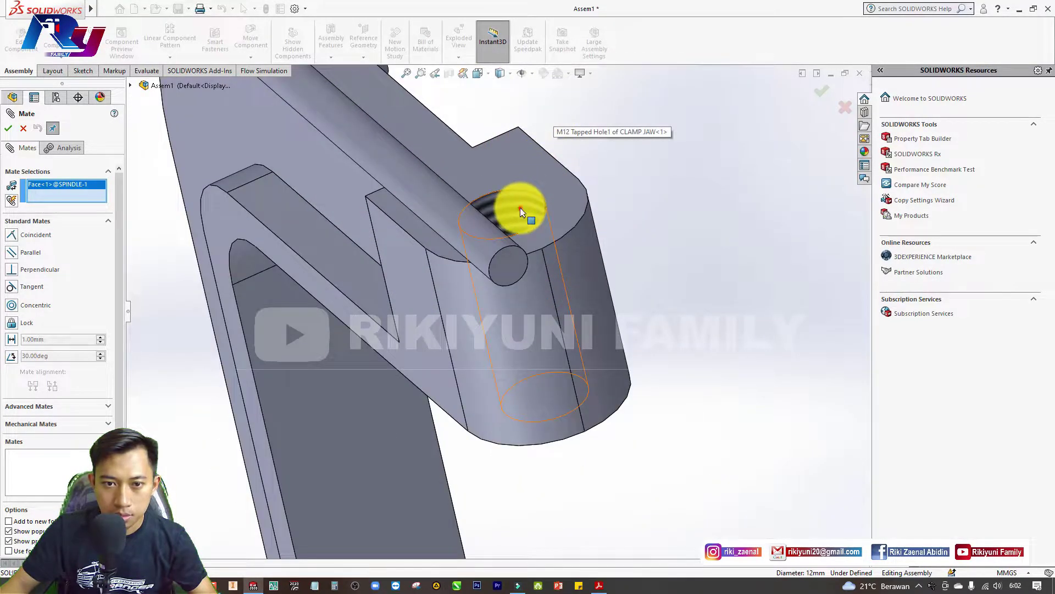
{"action": "left_click", "coordinate": [521, 212]}
{"action": "scroll", "coordinate": [558, 209], "scroll_direction": "up", "scroll_amount": 2}
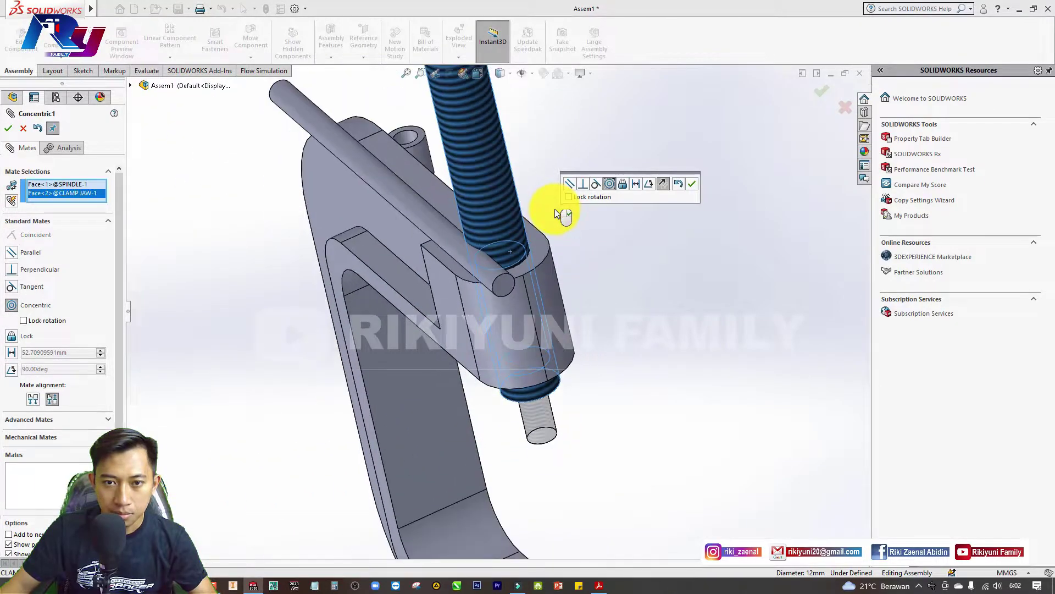
{"action": "mouse_move", "coordinate": [536, 261]}
{"action": "middle_mouse_down"}
{"action": "mouse_move", "coordinate": [572, 247]}
{"action": "mouse_move", "coordinate": [558, 255]}
{"action": "mouse_move", "coordinate": [579, 256]}
{"action": "middle_mouse_up"}
{"action": "left_click", "coordinate": [692, 186]}
Mate the handle bar concentric with the spindle head's hole (Concentric2).
{"action": "scroll", "coordinate": [604, 269], "scroll_direction": "up", "scroll_amount": 2}
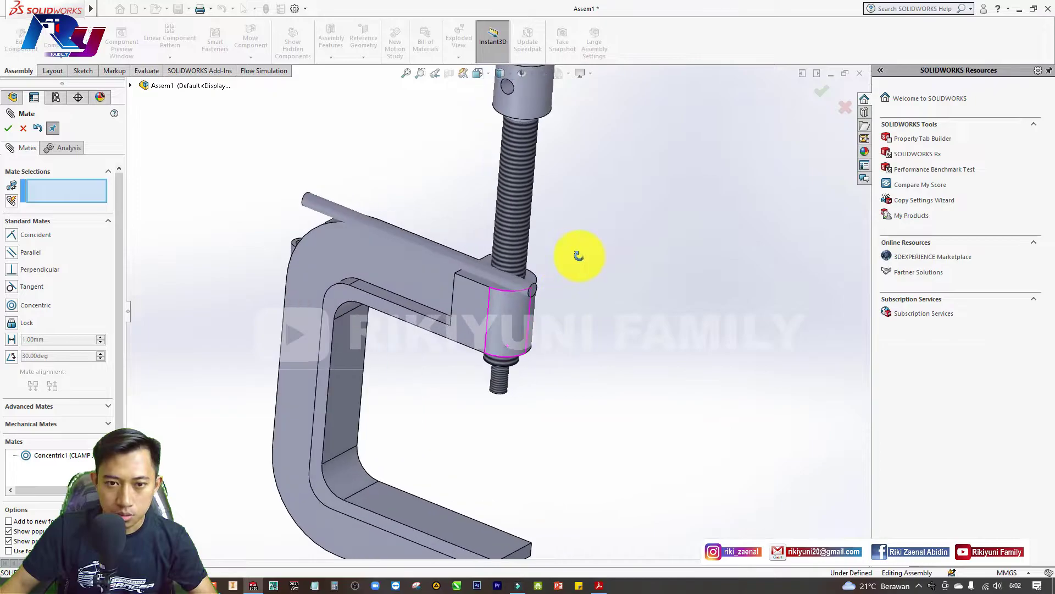
{"action": "left_click", "coordinate": [430, 250]}
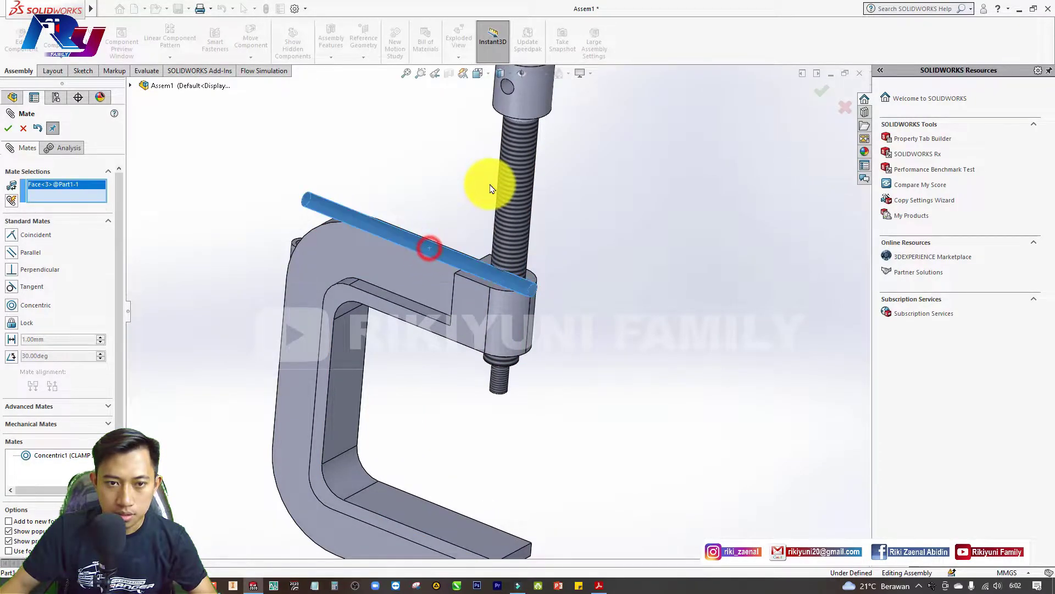
{"action": "scroll", "coordinate": [514, 90], "scroll_direction": "down", "scroll_amount": 2}
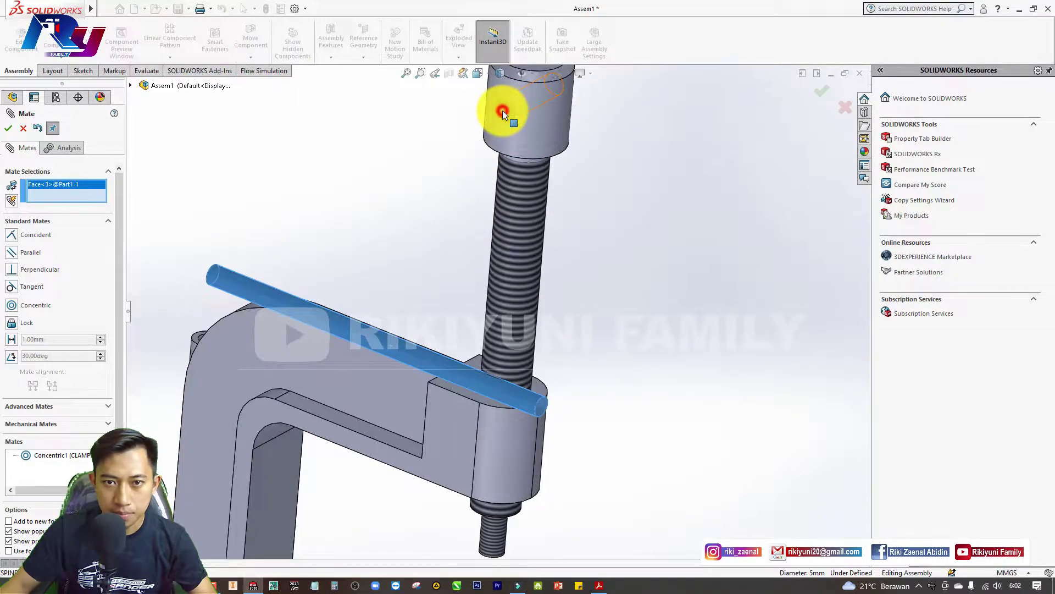
{"action": "left_click", "coordinate": [504, 112]}
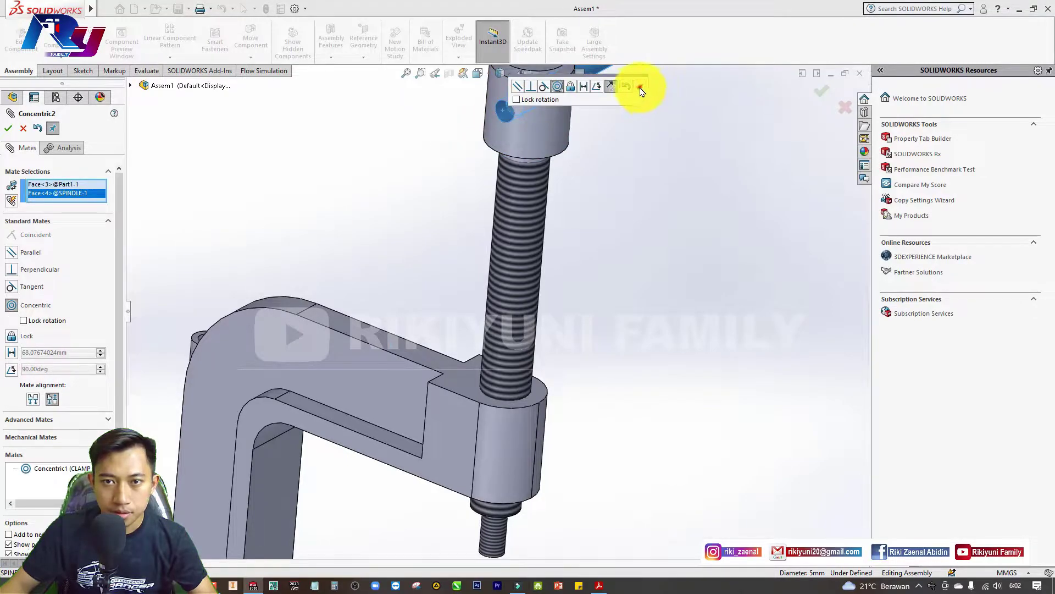
{"action": "left_click", "coordinate": [641, 90]}
{"action": "scroll", "coordinate": [632, 168], "scroll_direction": "up", "scroll_amount": 3}
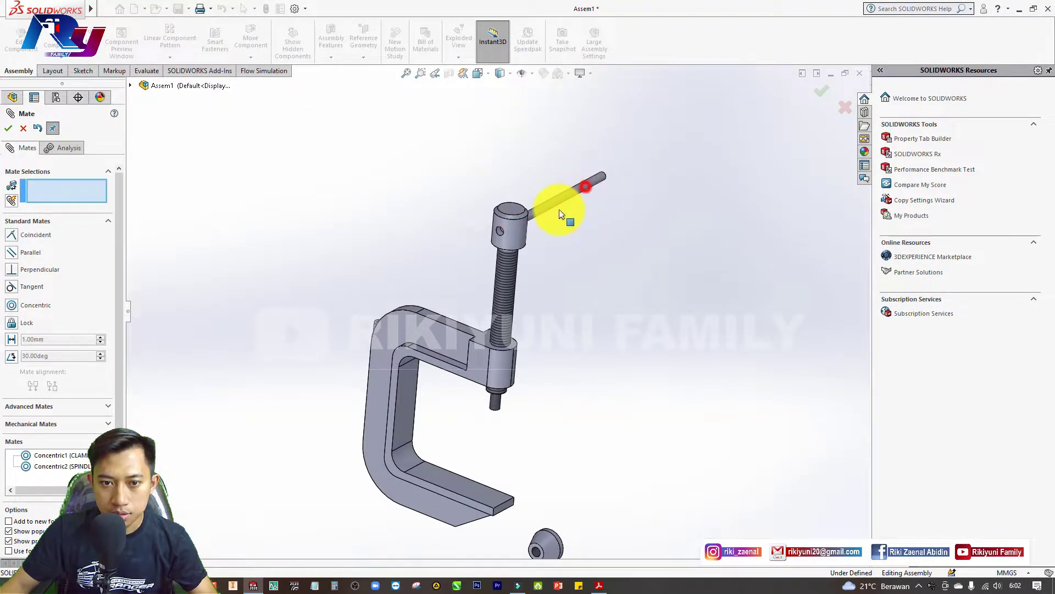
Drag the spindle and handle to test their motion, then orbit and zoom to the cap.
{"action": "mouse_move", "coordinate": [560, 213]}
{"action": "left_mouse_down"}
{"action": "mouse_move", "coordinate": [506, 280]}
{"action": "mouse_move", "coordinate": [521, 369]}
{"action": "left_mouse_up"}
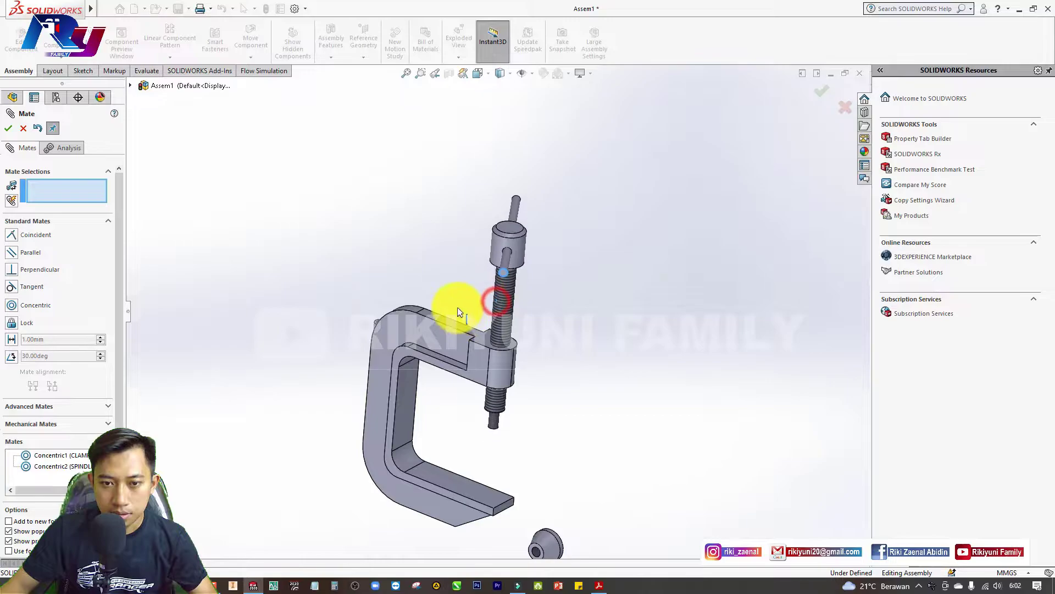
{"action": "mouse_move", "coordinate": [521, 370]}
{"action": "middle_mouse_down"}
{"action": "mouse_move", "coordinate": [436, 363]}
{"action": "mouse_move", "coordinate": [502, 337]}
{"action": "middle_mouse_up"}
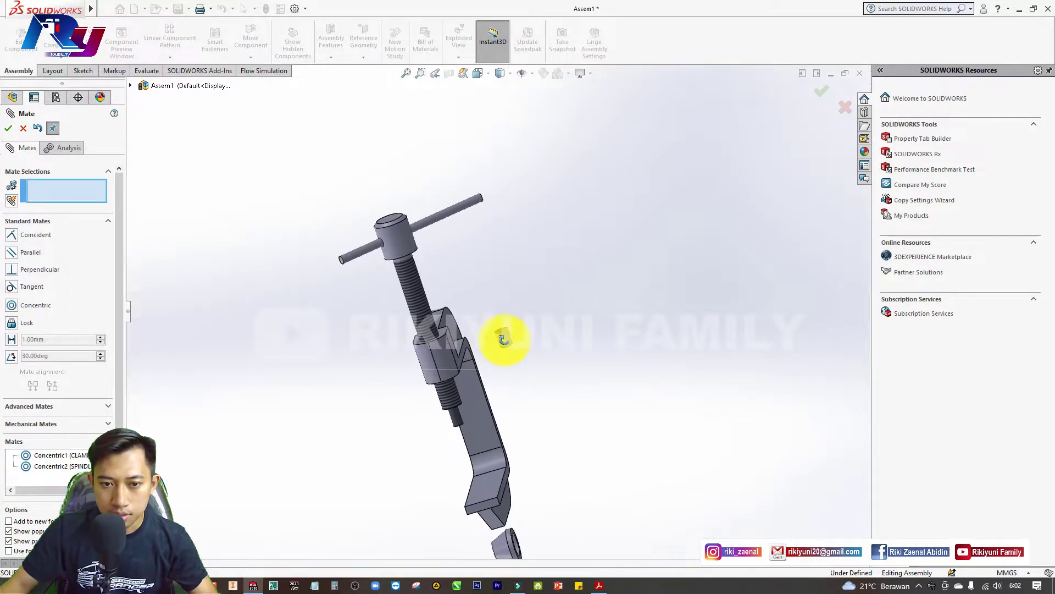
{"action": "scroll", "coordinate": [495, 318], "scroll_direction": "down", "scroll_amount": 2}
{"action": "scroll", "coordinate": [498, 324], "scroll_direction": "down", "scroll_amount": 3}
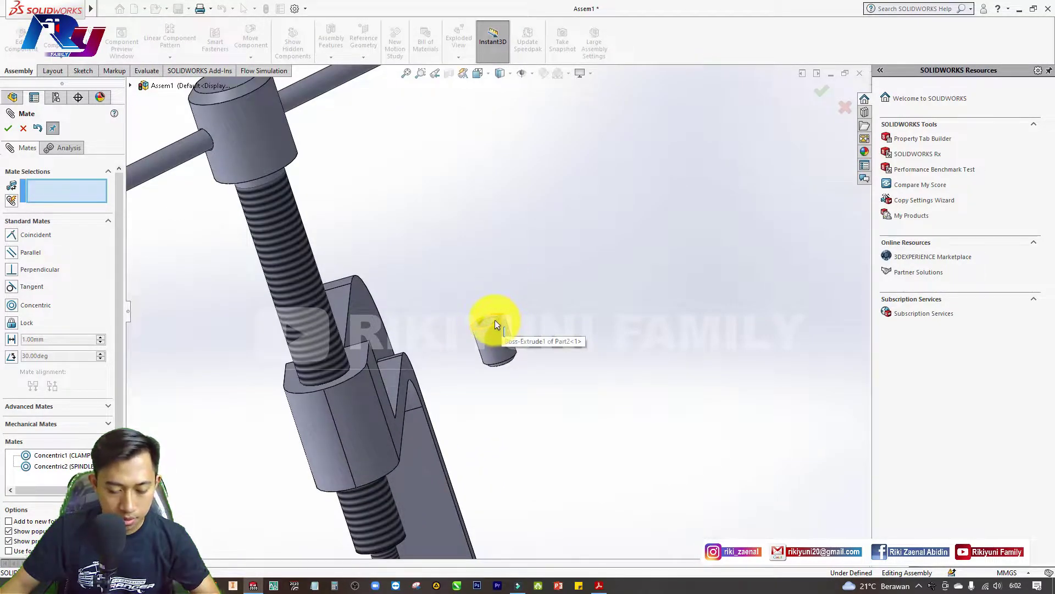
{"action": "scroll", "coordinate": [493, 319], "scroll_direction": "down", "scroll_amount": 2}
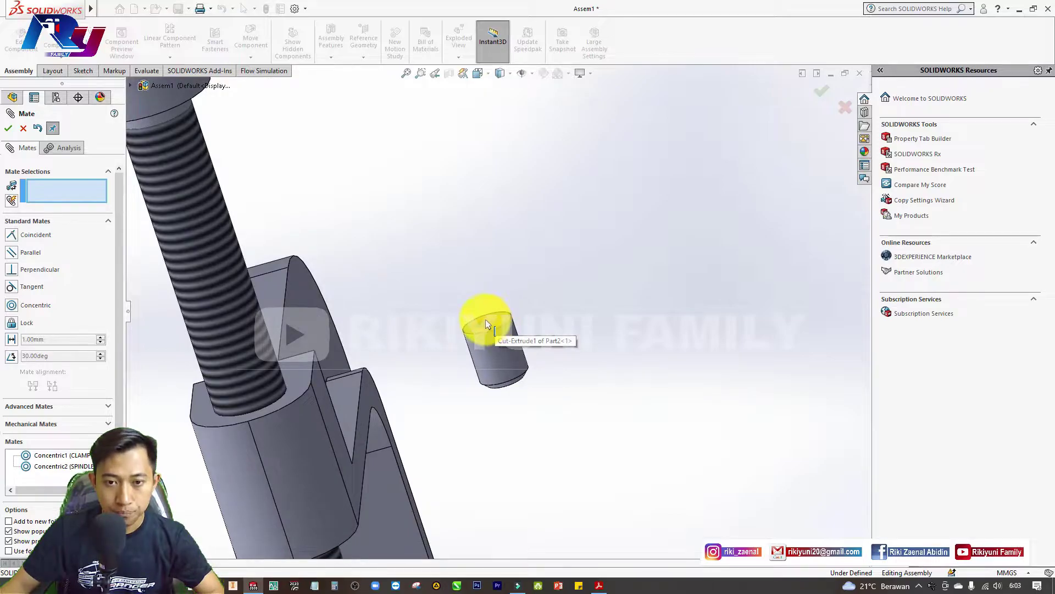
{"action": "scroll", "coordinate": [490, 326], "scroll_direction": "up", "scroll_amount": 3}
{"action": "scroll", "coordinate": [489, 316], "scroll_direction": "up", "scroll_amount": 3}
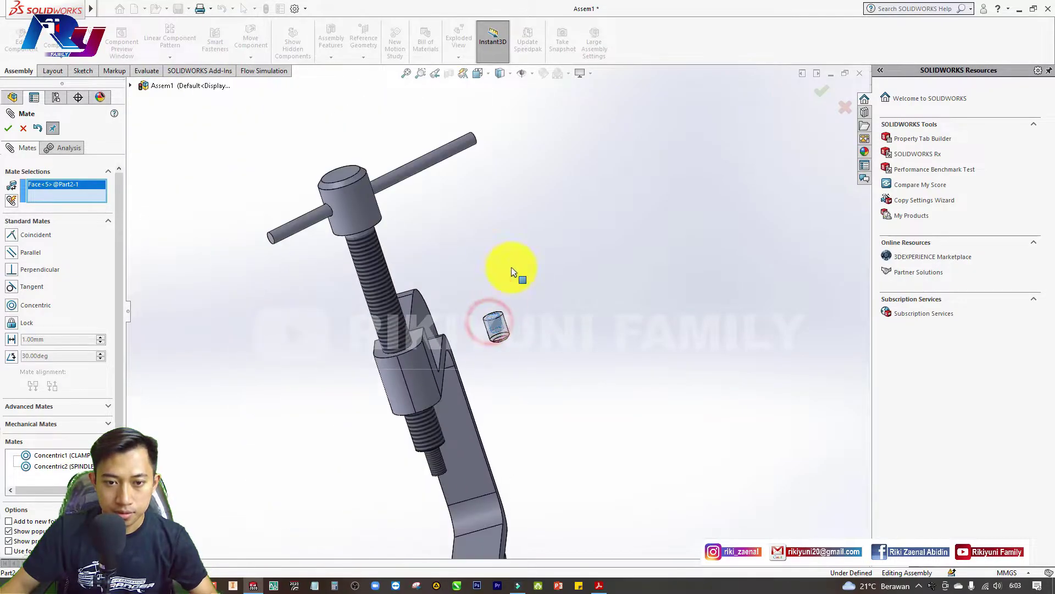
Mate the small cap Part2 concentric with the handle rod (Concentric3).
{"action": "left_click", "coordinate": [461, 149]}
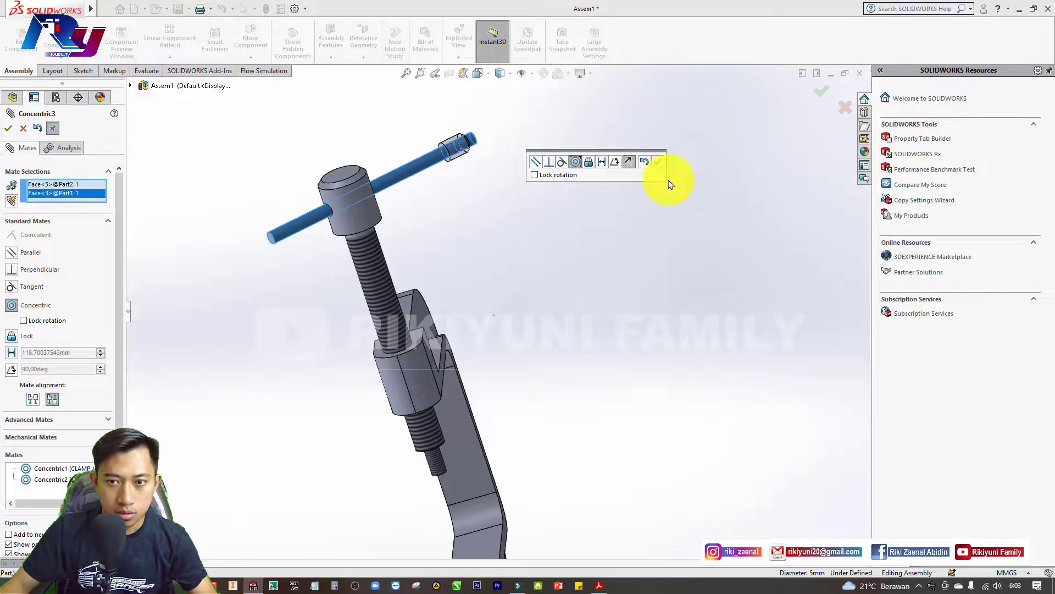
{"action": "left_click", "coordinate": [658, 161]}
{"action": "scroll", "coordinate": [471, 149], "scroll_direction": "up", "scroll_amount": 3}
{"action": "scroll", "coordinate": [478, 230], "scroll_direction": "down", "scroll_amount": 2}
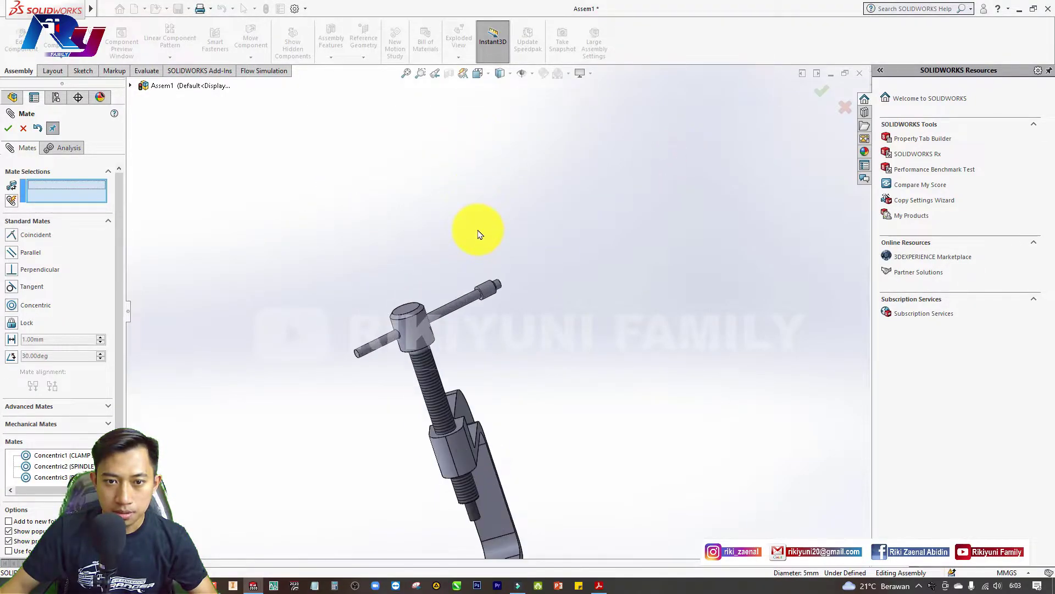
{"action": "scroll", "coordinate": [490, 320], "scroll_direction": "down", "scroll_amount": 2}
Slide the cap off the handle rod's end and orbit to show the clamp head and rod.
{"action": "scroll", "coordinate": [490, 320], "scroll_direction": "down", "scroll_amount": 2}
{"action": "scroll", "coordinate": [497, 304], "scroll_direction": "down", "scroll_amount": 2}
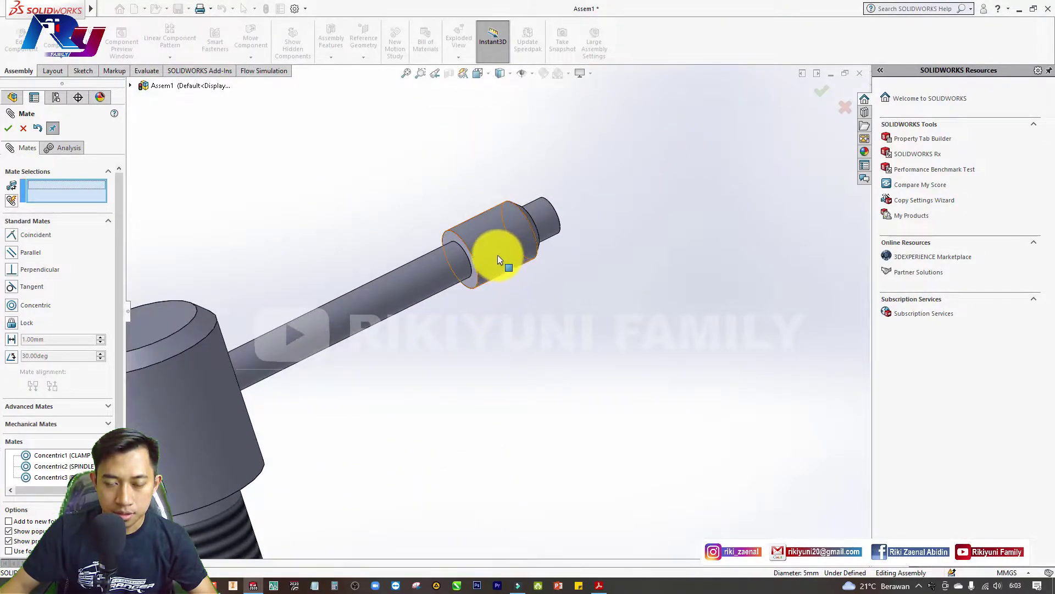
{"action": "mouse_move", "coordinate": [500, 260]}
{"action": "left_mouse_down"}
{"action": "mouse_move", "coordinate": [565, 230]}
{"action": "mouse_move", "coordinate": [686, 199]}
{"action": "mouse_move", "coordinate": [709, 178]}
{"action": "mouse_move", "coordinate": [687, 299]}
{"action": "left_mouse_up"}
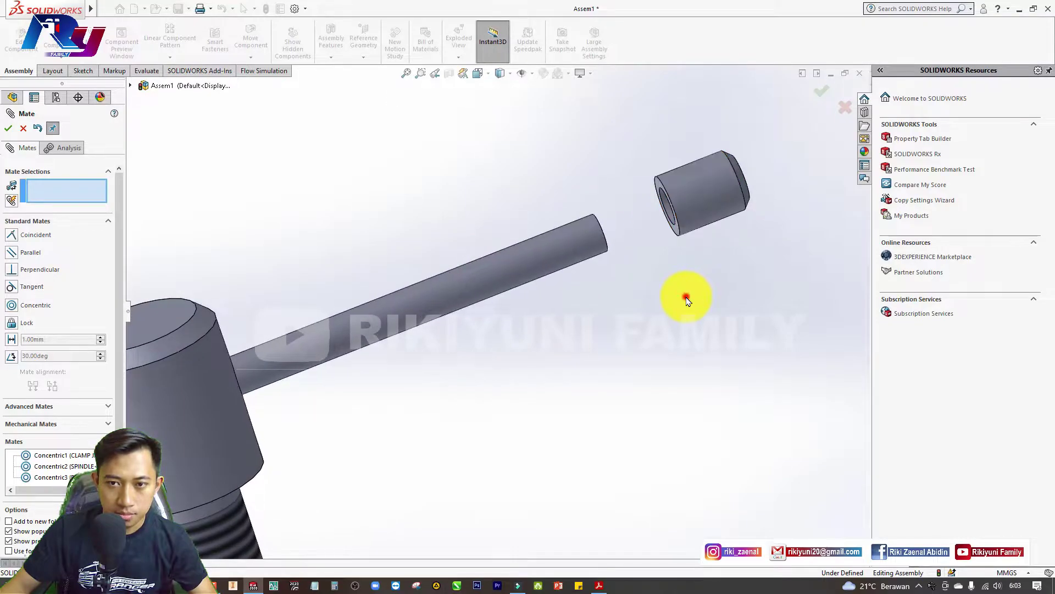
{"action": "scroll", "coordinate": [655, 269], "scroll_direction": "up", "scroll_amount": 3}
{"action": "mouse_move", "coordinate": [660, 267]}
{"action": "middle_mouse_down"}
{"action": "mouse_move", "coordinate": [773, 236]}
{"action": "mouse_move", "coordinate": [782, 250]}
{"action": "middle_mouse_up"}
{"action": "scroll", "coordinate": [728, 254], "scroll_direction": "down", "scroll_amount": 2}
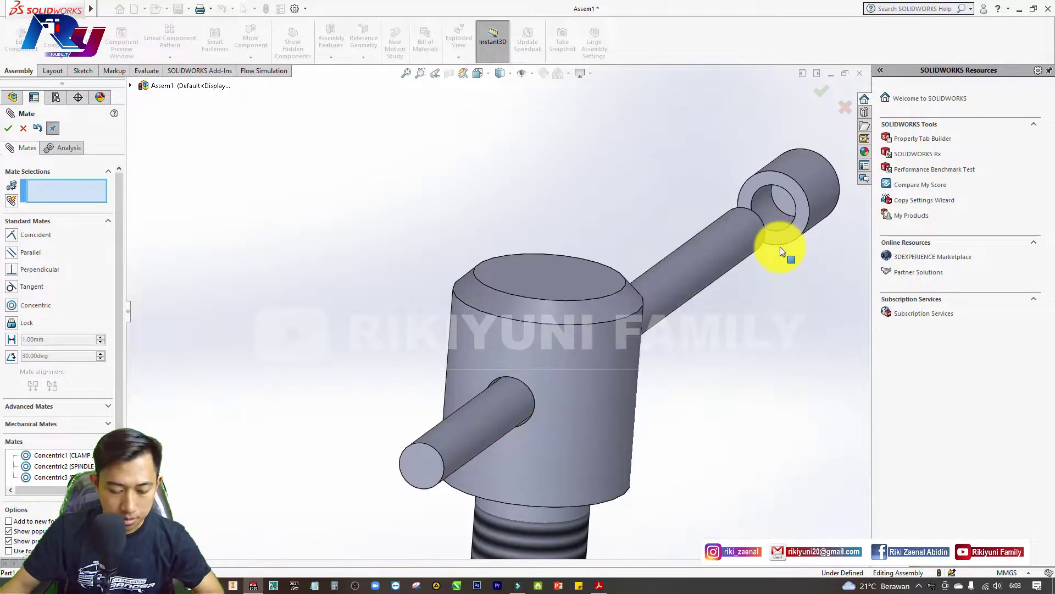
Mate the cap's end face coincident with the rod's end face (Coincident1) and finish mating.
{"action": "left_click", "coordinate": [781, 199]}
{"action": "scroll", "coordinate": [793, 248], "scroll_direction": "up", "scroll_amount": 2}
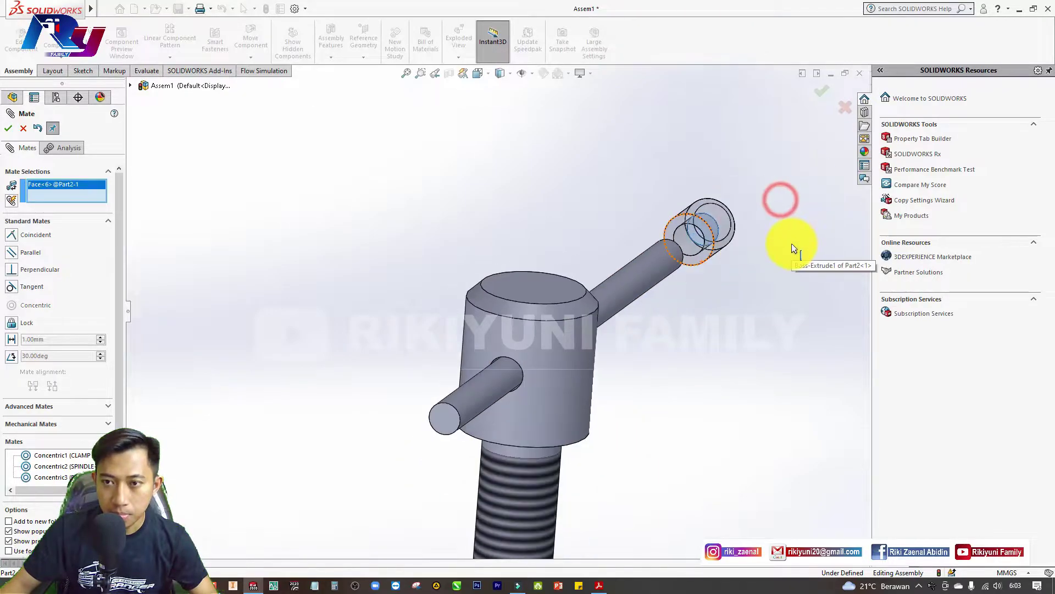
{"action": "middle_click_drag", "start_coordinate": [777, 252], "coordinate": [678, 271]}
{"action": "scroll", "coordinate": [725, 258], "scroll_direction": "down", "scroll_amount": 3}
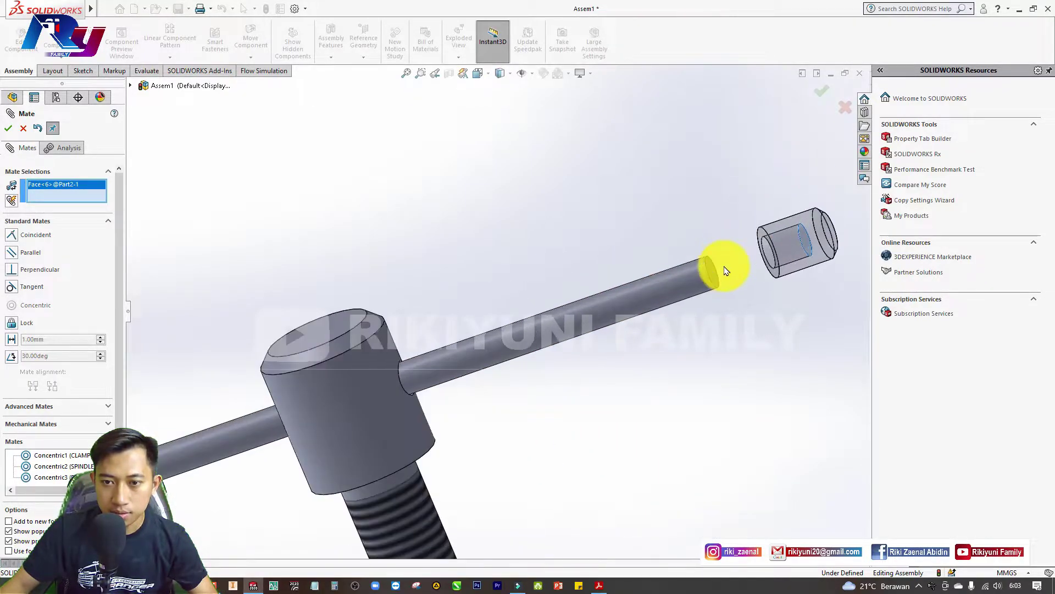
{"action": "left_click", "coordinate": [714, 275]}
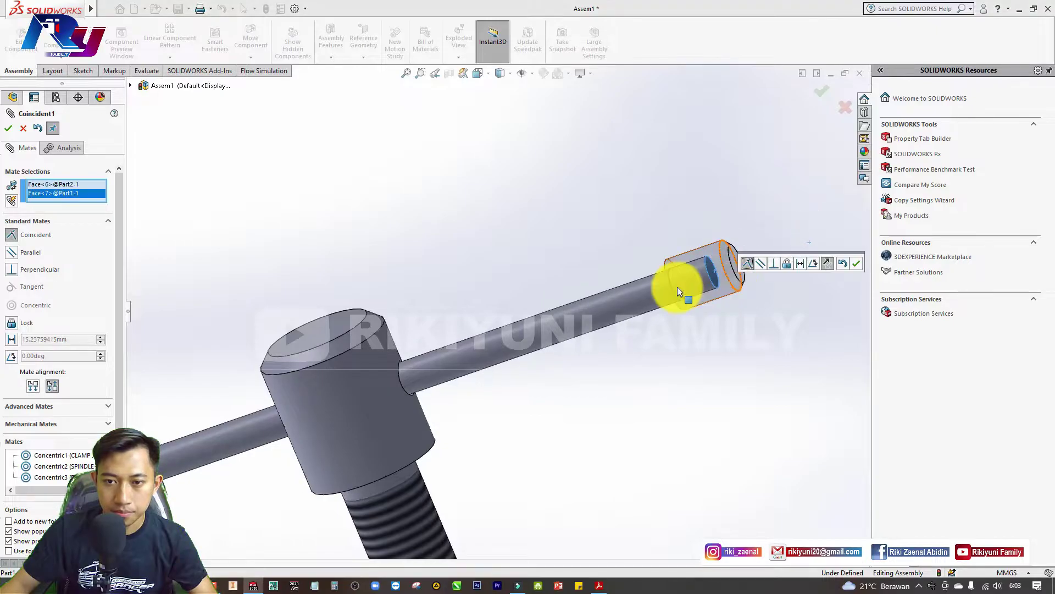
{"action": "key", "text": "Return"}
{"action": "middle_click_drag", "start_coordinate": [492, 259], "coordinate": [566, 386]}
Select the end cap and try pasting a copy, dismissing the paste warning.
{"action": "scroll", "coordinate": [462, 346], "scroll_direction": "down", "scroll_amount": 2}
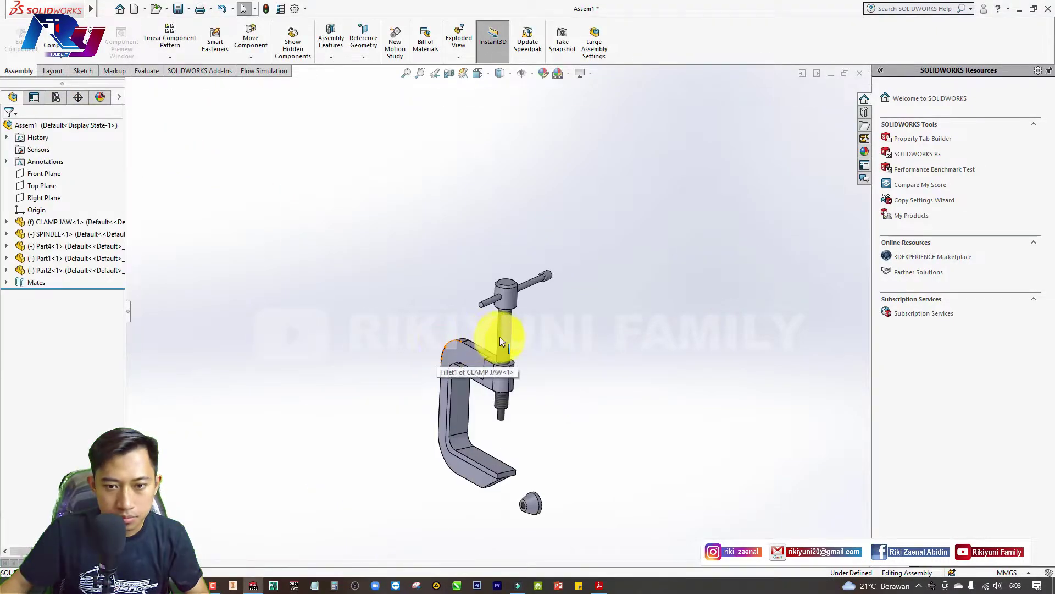
{"action": "scroll", "coordinate": [511, 317], "scroll_direction": "down", "scroll_amount": 3}
{"action": "scroll", "coordinate": [577, 258], "scroll_direction": "down", "scroll_amount": 4}
{"action": "left_click", "coordinate": [610, 189]}
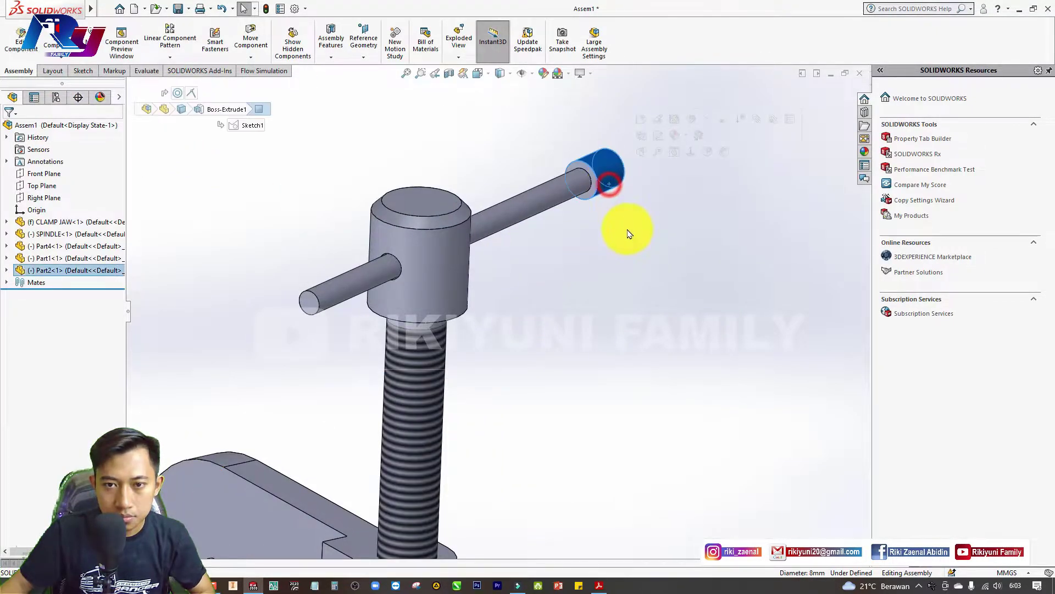
{"action": "left_click", "coordinate": [640, 251]}
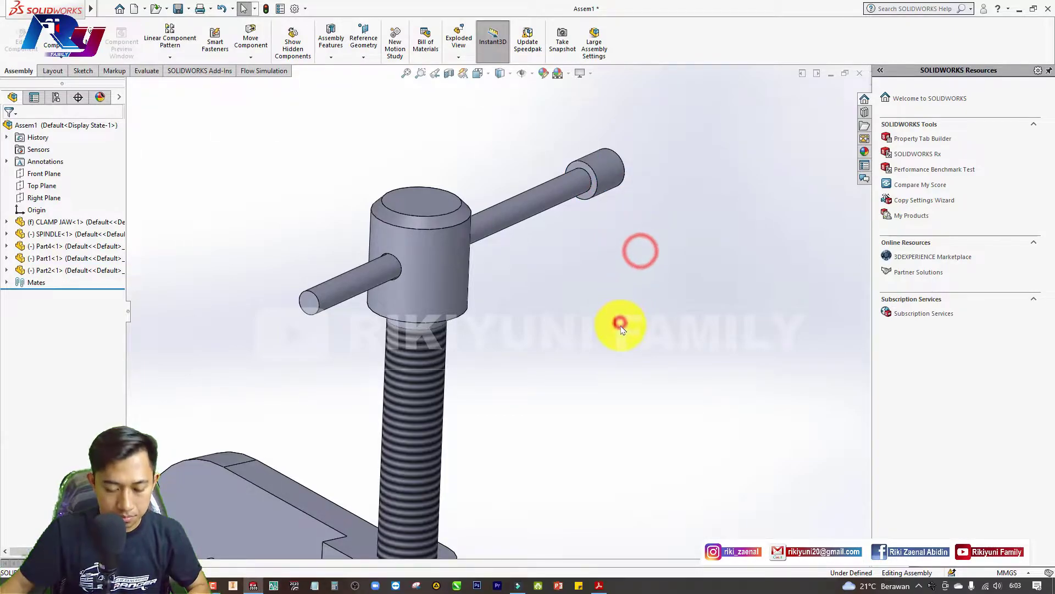
{"action": "key", "text": "ctrl+v"}
{"action": "left_click", "coordinate": [590, 295]}
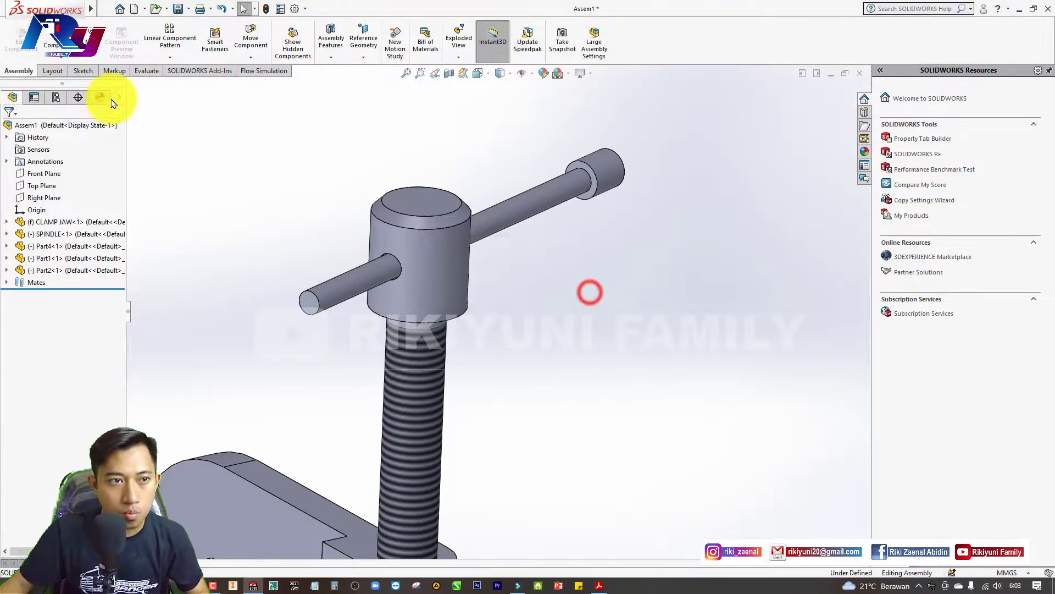
Insert a second Part2 cap via Insert Components and place it beside the handle.
{"action": "left_click", "coordinate": [55, 41]}
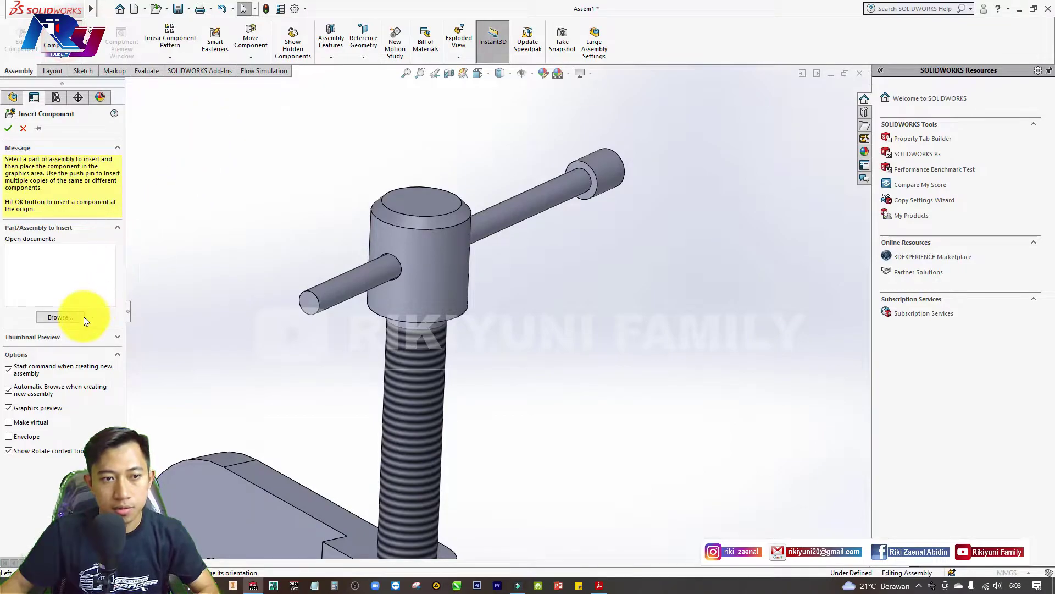
{"action": "left_click", "coordinate": [77, 317]}
{"action": "left_click", "coordinate": [279, 233]}
{"action": "double_click", "coordinate": [279, 234]}
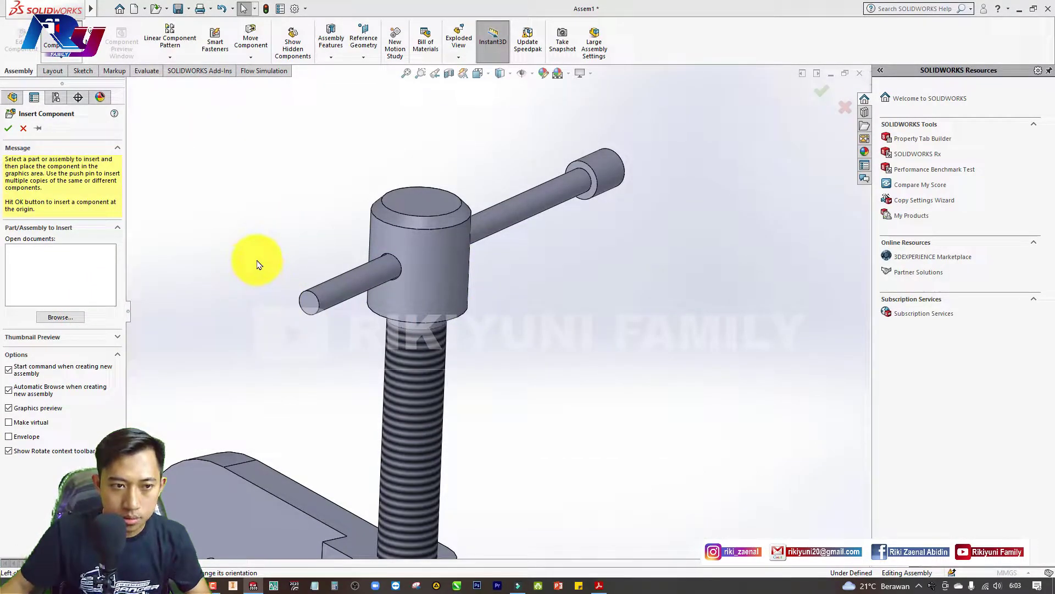
{"action": "left_click", "coordinate": [226, 272]}
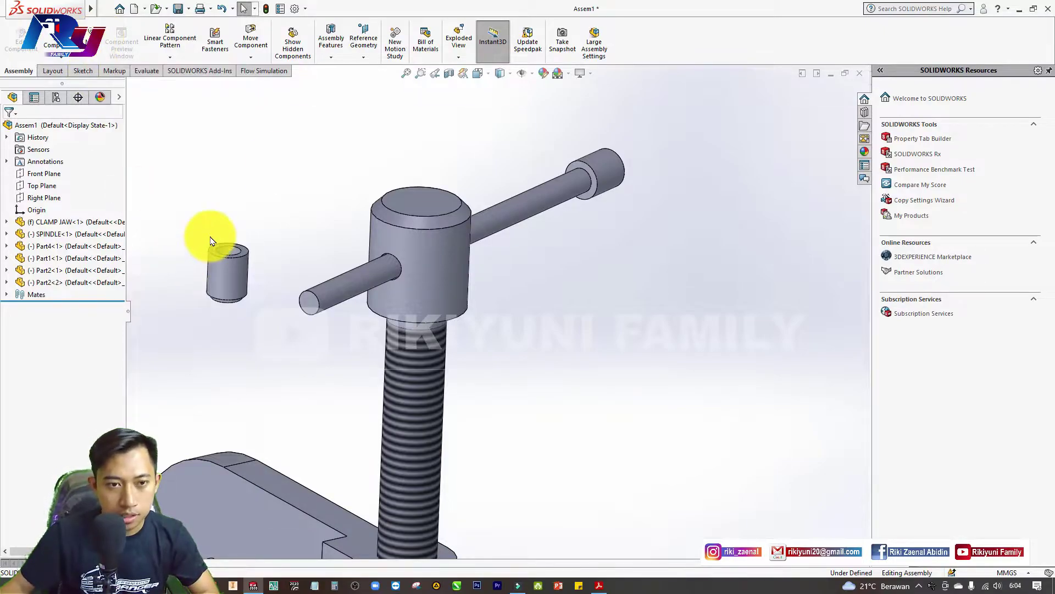
Mate the second end cap's hole concentric with the handle pin.
{"action": "left_click", "coordinate": [285, 153]}
{"action": "key", "text": "m"}
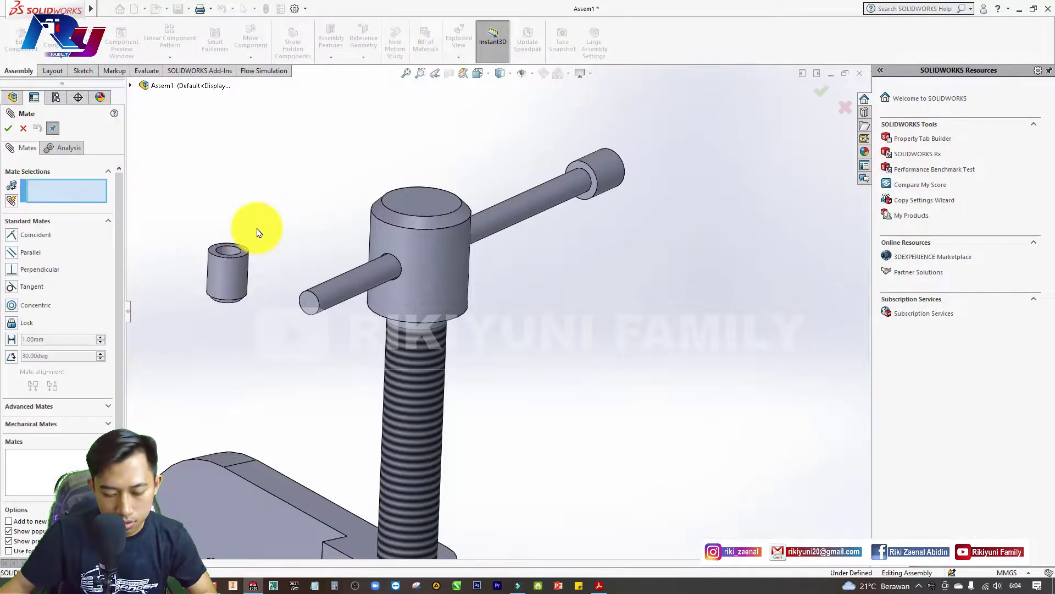
{"action": "scroll", "coordinate": [230, 257], "scroll_direction": "down", "scroll_amount": 2}
{"action": "scroll", "coordinate": [245, 253], "scroll_direction": "down", "scroll_amount": 2}
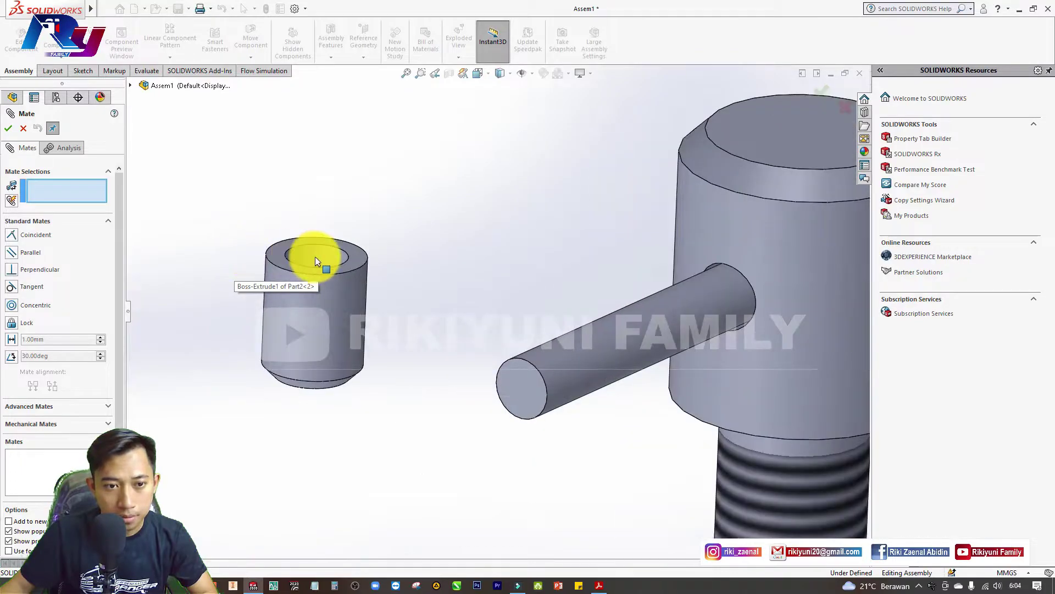
{"action": "left_click", "coordinate": [322, 255]}
{"action": "left_click", "coordinate": [608, 345]}
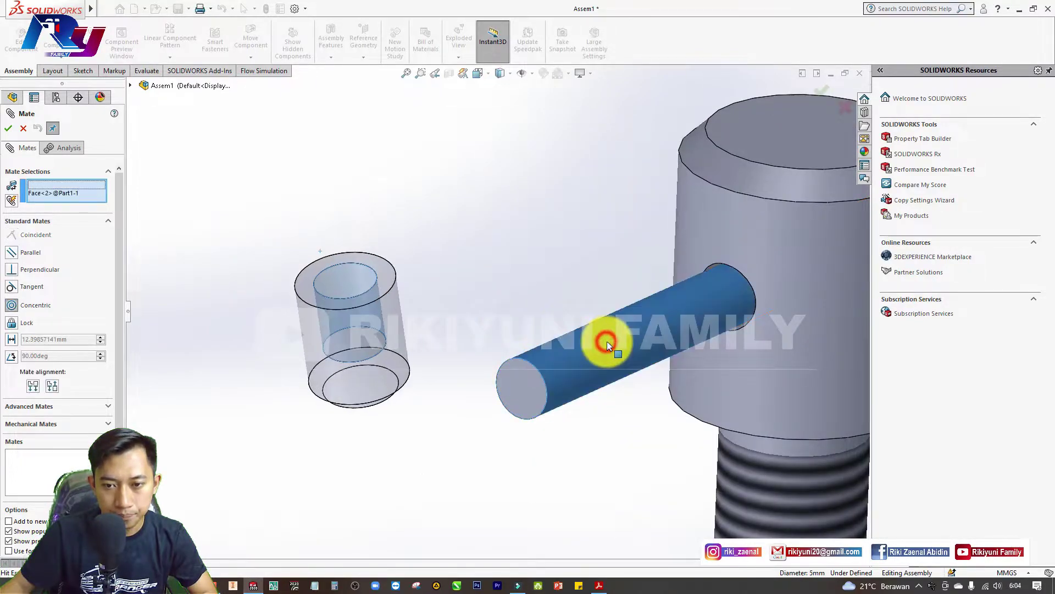
{"action": "left_click", "coordinate": [8, 128]}
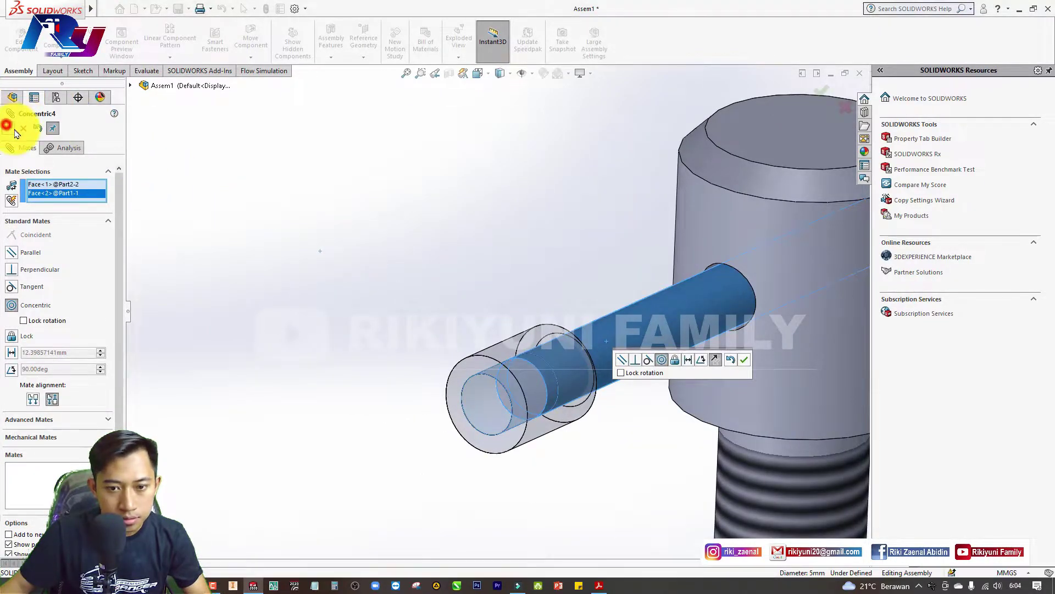
Slide the end cap outward along the pin and orbit toward the spindle head.
{"action": "left_click_drag", "start_coordinate": [532, 370], "coordinate": [460, 419]}
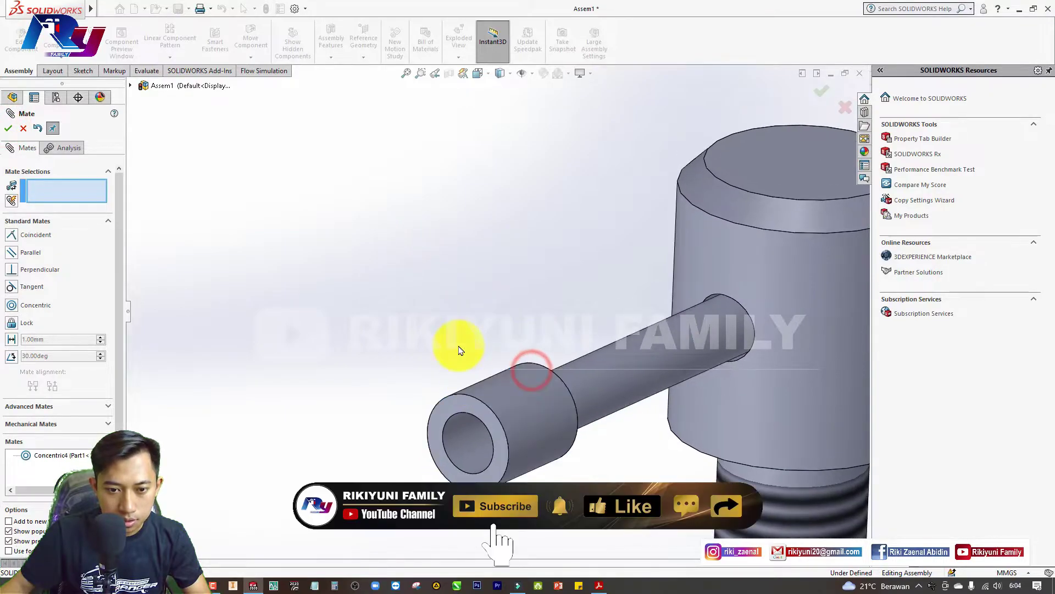
{"action": "mouse_move", "coordinate": [488, 397]}
{"action": "middle_mouse_down"}
{"action": "mouse_move", "coordinate": [542, 370]}
{"action": "mouse_move", "coordinate": [565, 452]}
{"action": "middle_mouse_up"}
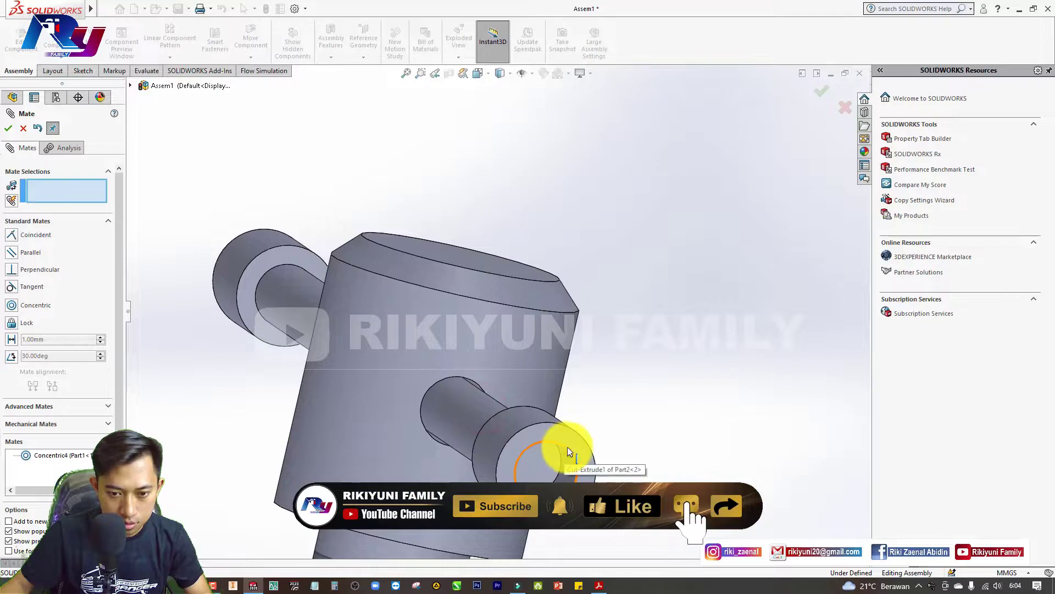
{"action": "middle_click_drag", "start_coordinate": [569, 451], "coordinate": [451, 423]}
{"action": "scroll", "coordinate": [432, 421], "scroll_direction": "up", "scroll_amount": 5}
{"action": "scroll", "coordinate": [377, 420], "scroll_direction": "up", "scroll_amount": 2}
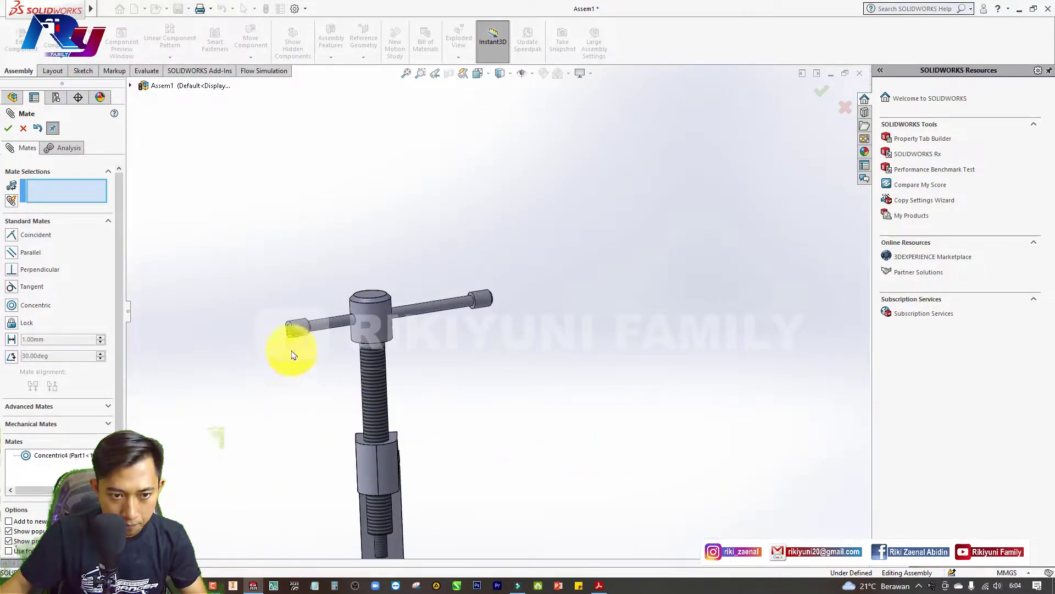
{"action": "scroll", "coordinate": [280, 336], "scroll_direction": "down", "scroll_amount": 2}
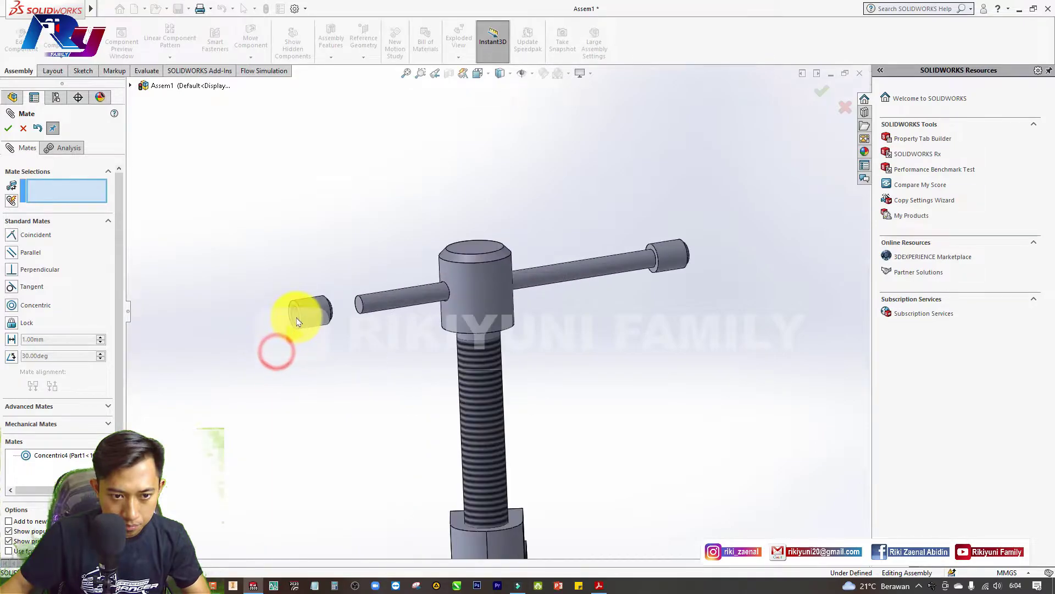
{"action": "scroll", "coordinate": [294, 315], "scroll_direction": "down", "scroll_amount": 2}
{"action": "scroll", "coordinate": [325, 318], "scroll_direction": "down", "scroll_amount": 2}
{"action": "scroll", "coordinate": [358, 319], "scroll_direction": "down", "scroll_amount": 3}
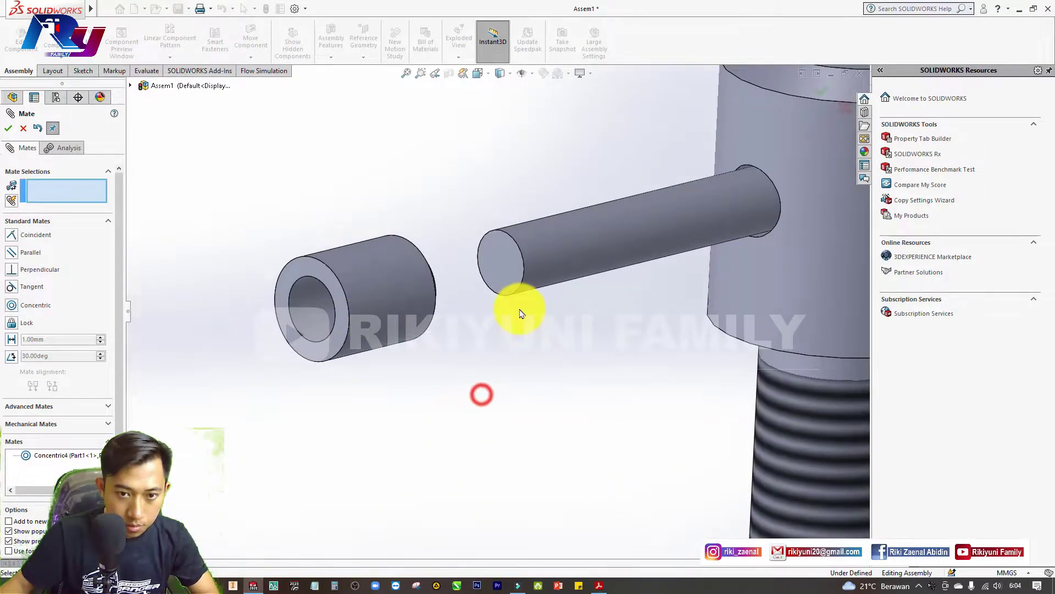
Try a coincident mate between the pin's end face and the cap face, then cancel it.
{"action": "left_click", "coordinate": [492, 275]}
{"action": "mouse_move", "coordinate": [530, 370]}
{"action": "middle_mouse_down"}
{"action": "mouse_move", "coordinate": [493, 373]}
{"action": "mouse_move", "coordinate": [537, 371]}
{"action": "middle_mouse_up"}
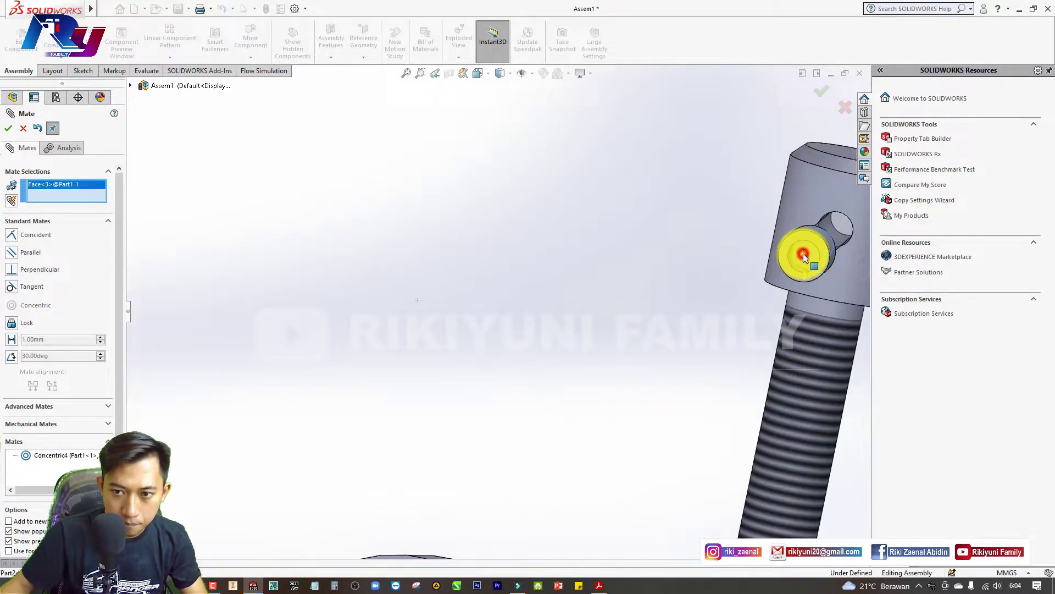
{"action": "left_click", "coordinate": [803, 257]}
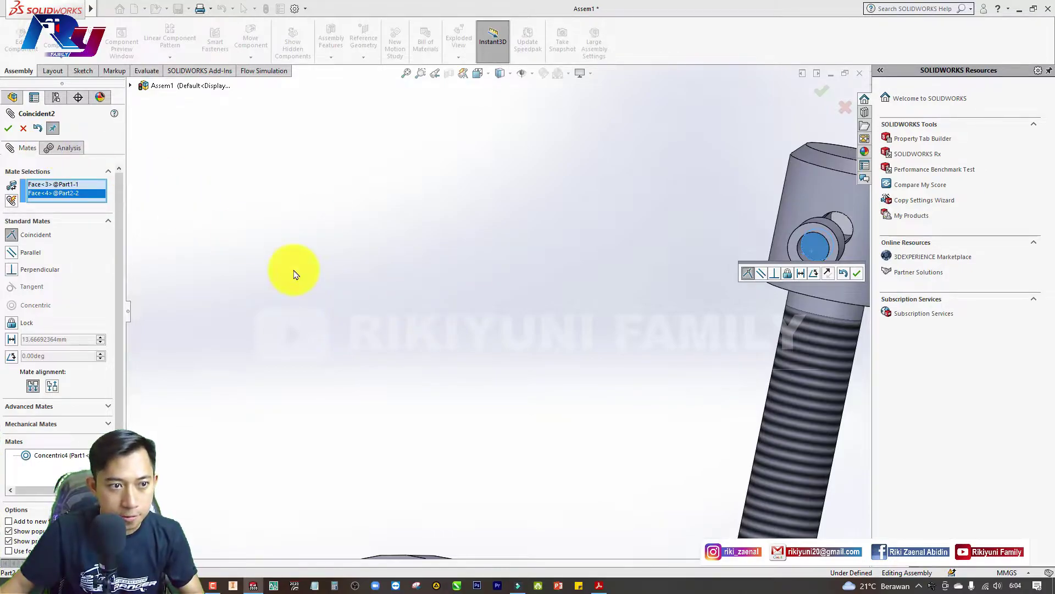
{"action": "left_click", "coordinate": [362, 329]}
{"action": "key", "text": "Escape"}
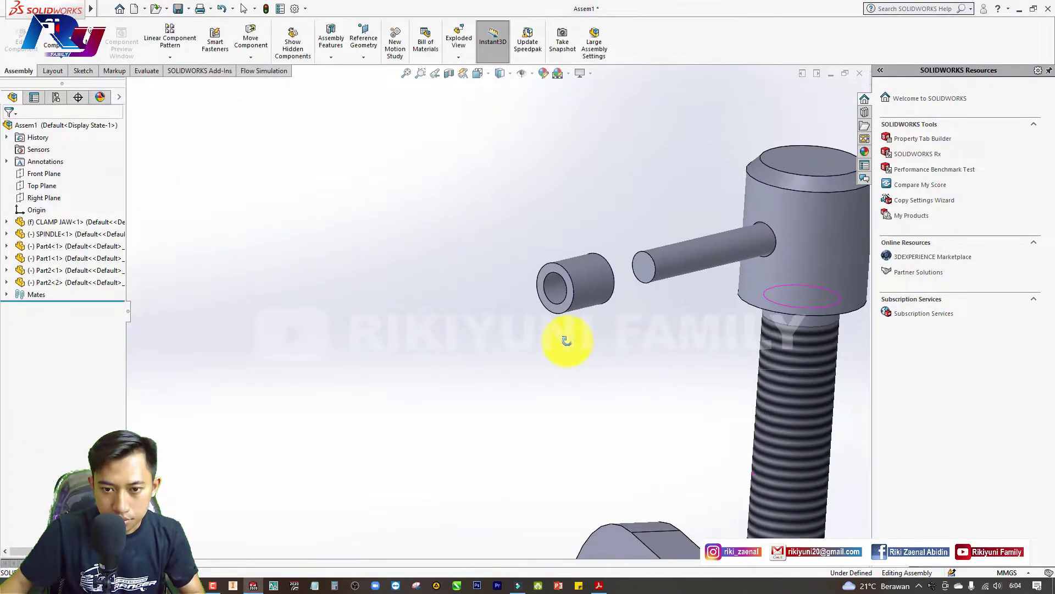
Pull the loose end cap back from the pin end and reselect it.
{"action": "left_click_drag", "start_coordinate": [566, 330], "coordinate": [589, 278]}
{"action": "left_click", "coordinate": [589, 273]}
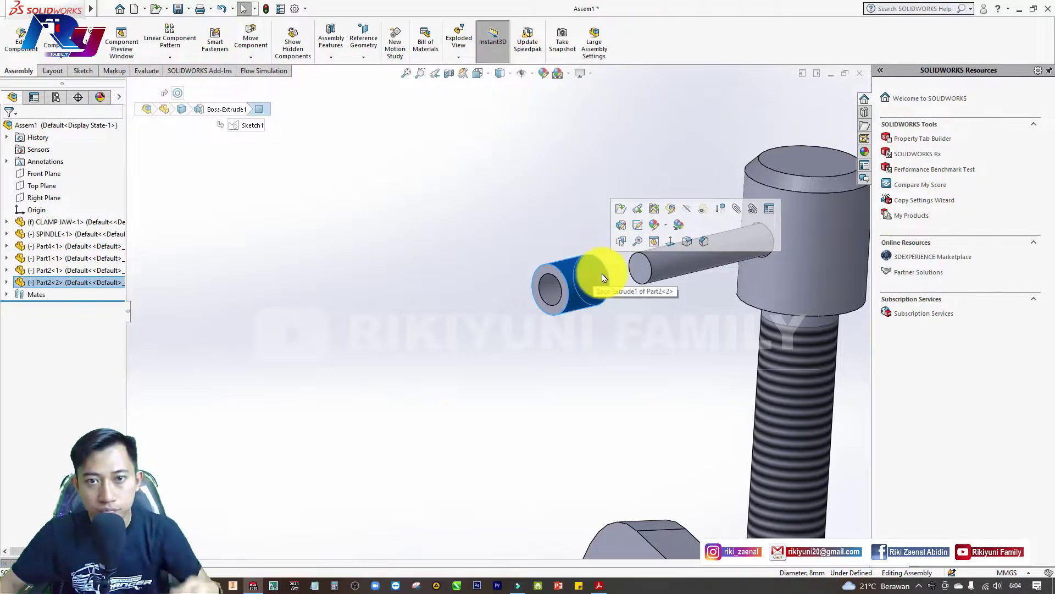
{"action": "left_click", "coordinate": [566, 205]}
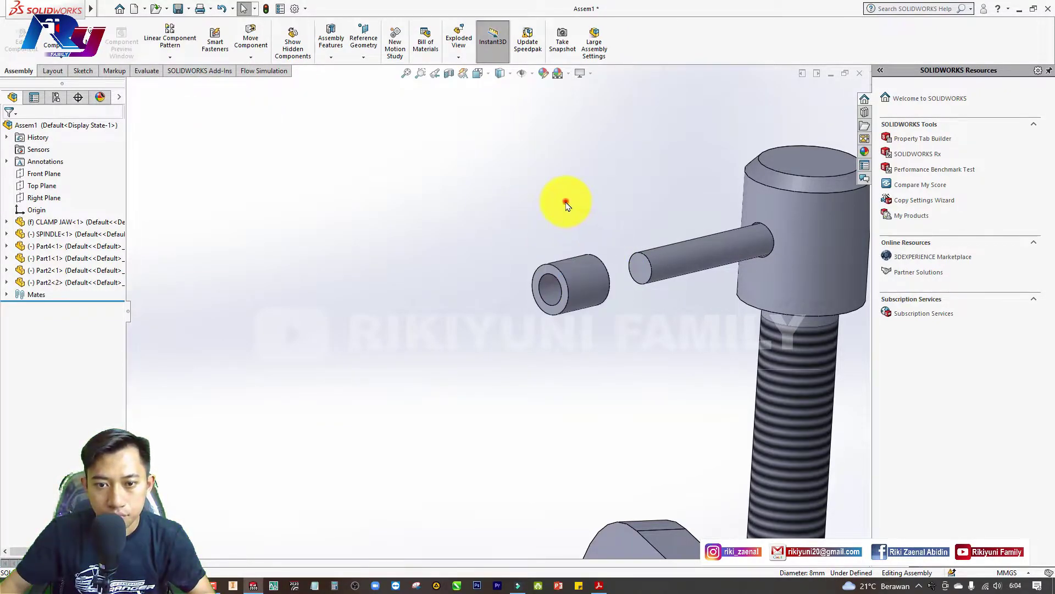
{"action": "left_click", "coordinate": [580, 284]}
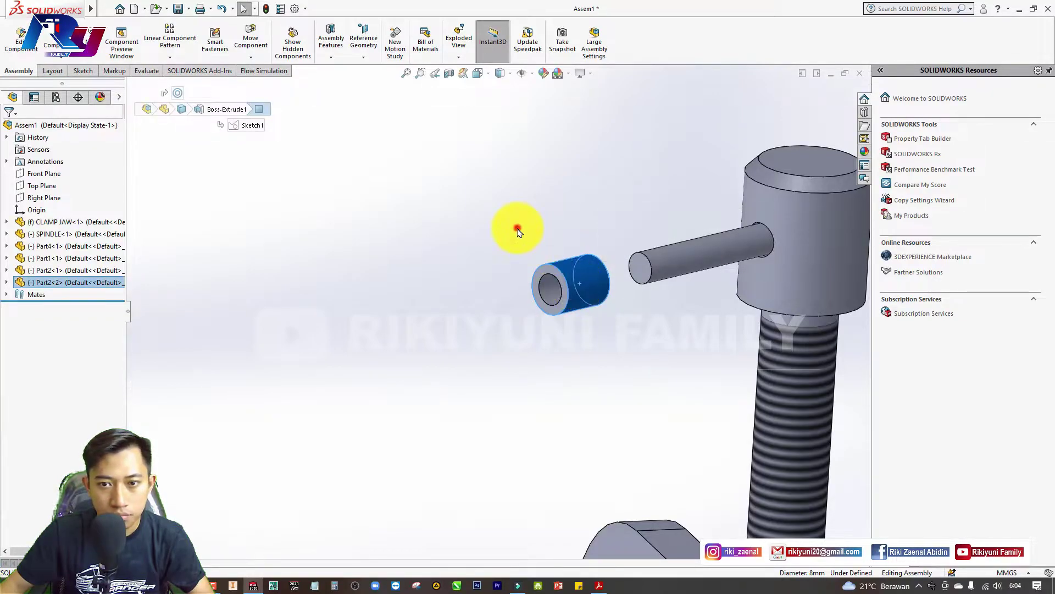
{"action": "left_click", "coordinate": [519, 232]}
{"action": "left_click", "coordinate": [595, 283]}
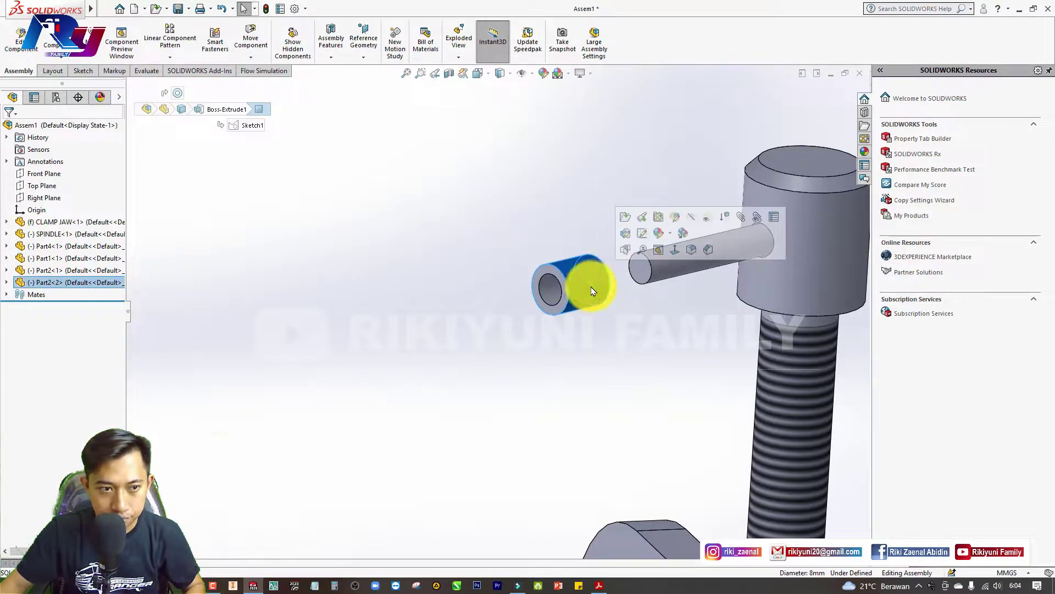
Move the end cap below the pin end and begin a mate from the pin's end face.
{"action": "middle_click_drag", "start_coordinate": [321, 285], "coordinate": [385, 259]}
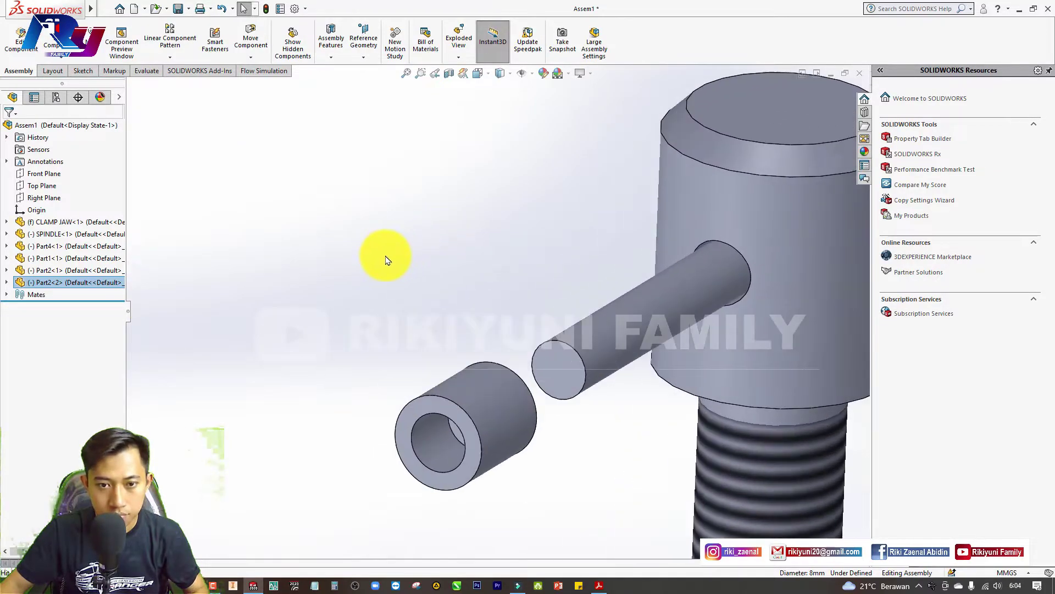
{"action": "mouse_move", "coordinate": [348, 311]}
{"action": "left_mouse_down"}
{"action": "mouse_move", "coordinate": [496, 442]}
{"action": "mouse_move", "coordinate": [391, 395]}
{"action": "left_mouse_up"}
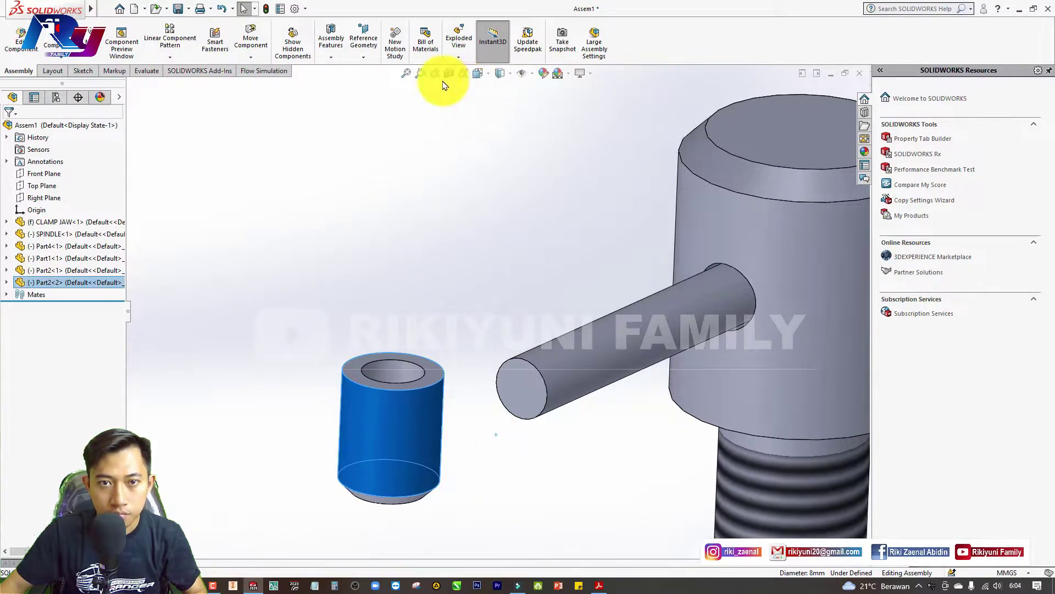
{"action": "left_click", "coordinate": [419, 423]}
{"action": "left_click", "coordinate": [382, 436]}
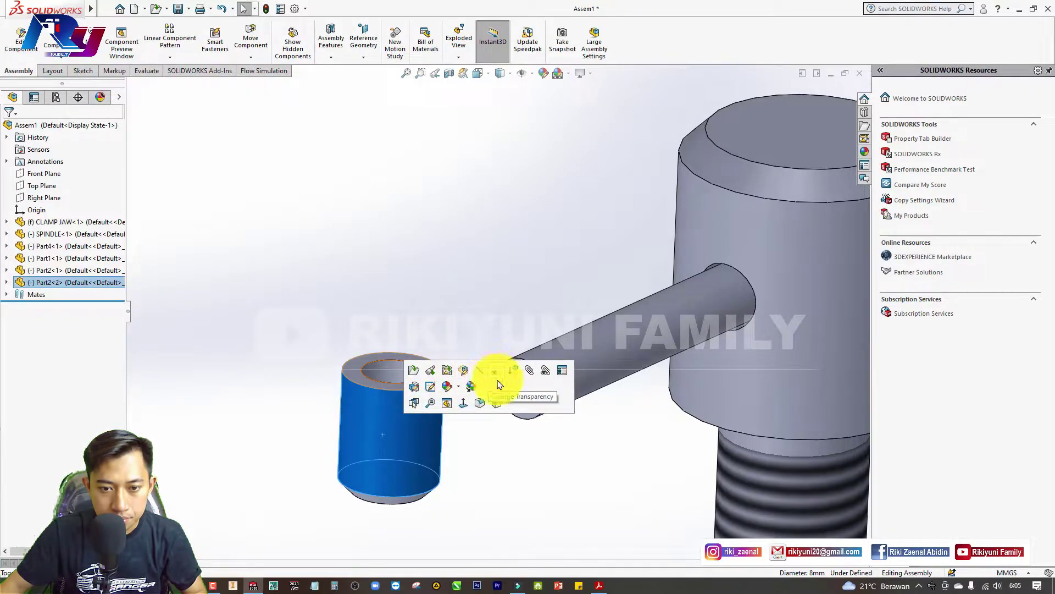
{"action": "left_click", "coordinate": [423, 239]}
{"action": "mouse_move", "coordinate": [423, 238]}
{"action": "middle_mouse_down"}
{"action": "mouse_move", "coordinate": [451, 307]}
{"action": "mouse_move", "coordinate": [636, 325]}
{"action": "middle_mouse_up"}
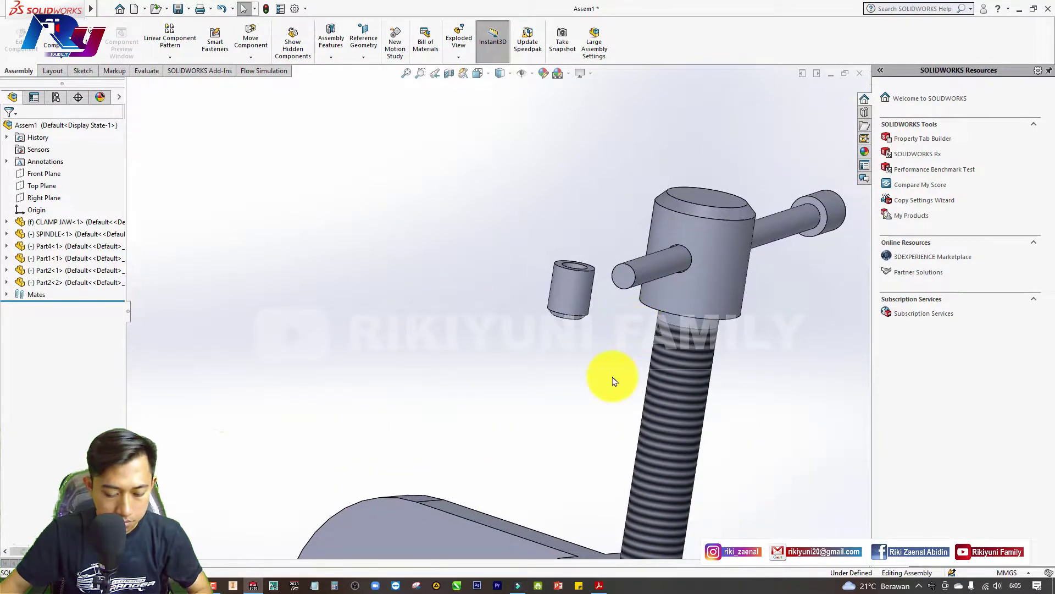
{"action": "left_click", "coordinate": [623, 282]}
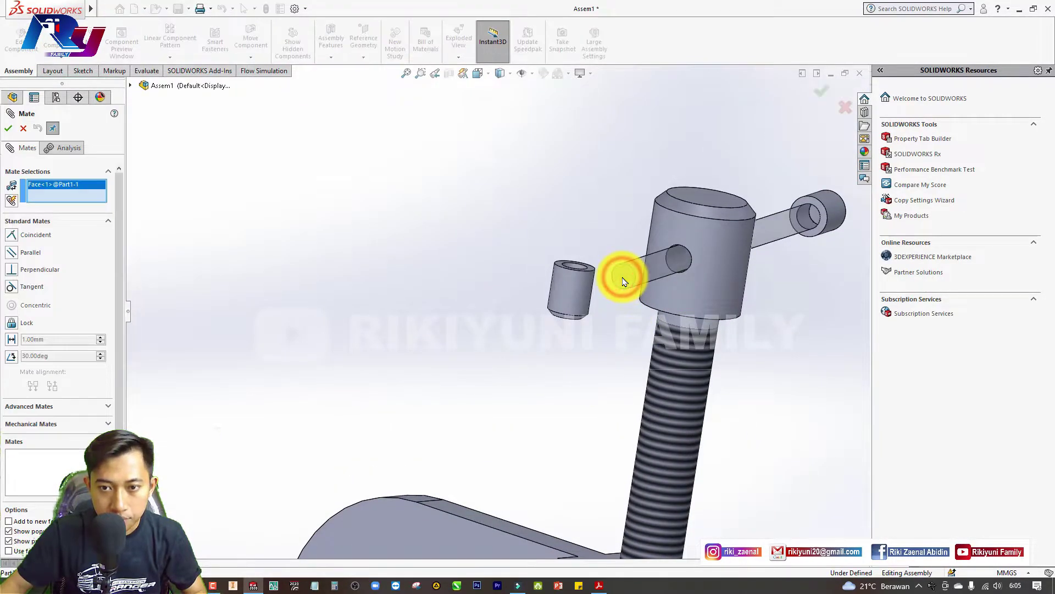
Mate the cap face coincident with the handle pin's end face.
{"action": "mouse_move", "coordinate": [584, 263]}
{"action": "middle_mouse_down"}
{"action": "mouse_move", "coordinate": [566, 302]}
{"action": "mouse_move", "coordinate": [575, 420]}
{"action": "middle_mouse_up"}
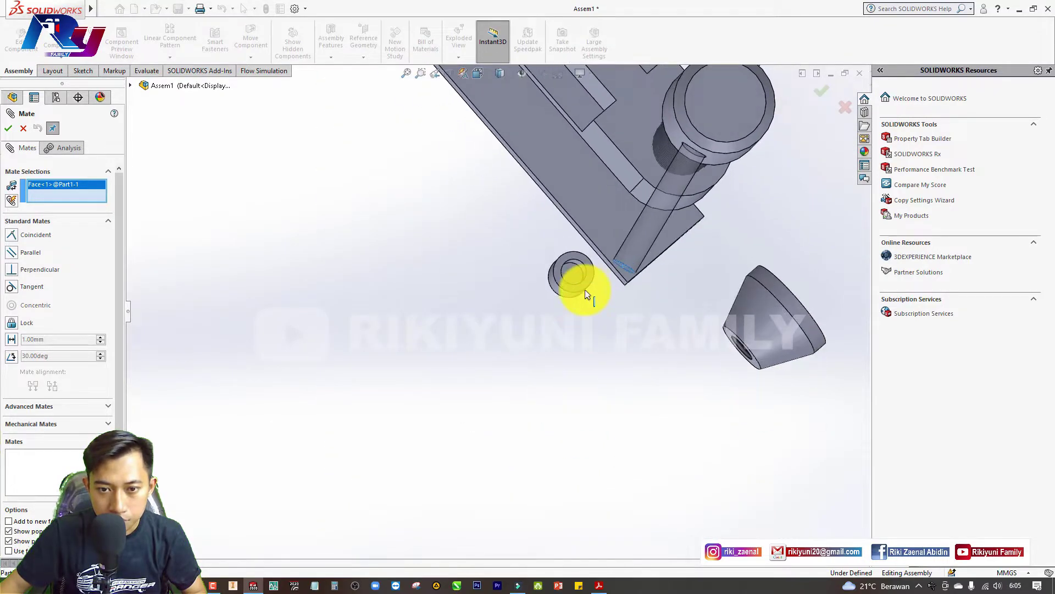
{"action": "left_click", "coordinate": [576, 273]}
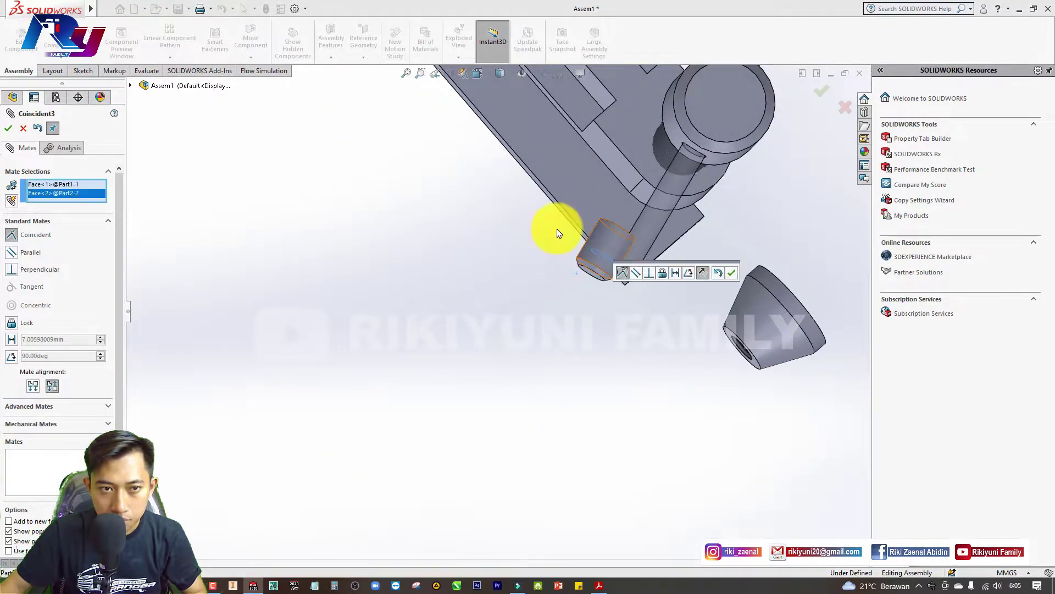
{"action": "left_click", "coordinate": [733, 275]}
Centre the cap's bore on the handle pin with a Concentric mate.
{"action": "scroll", "coordinate": [612, 253], "scroll_direction": "down", "scroll_amount": 3}
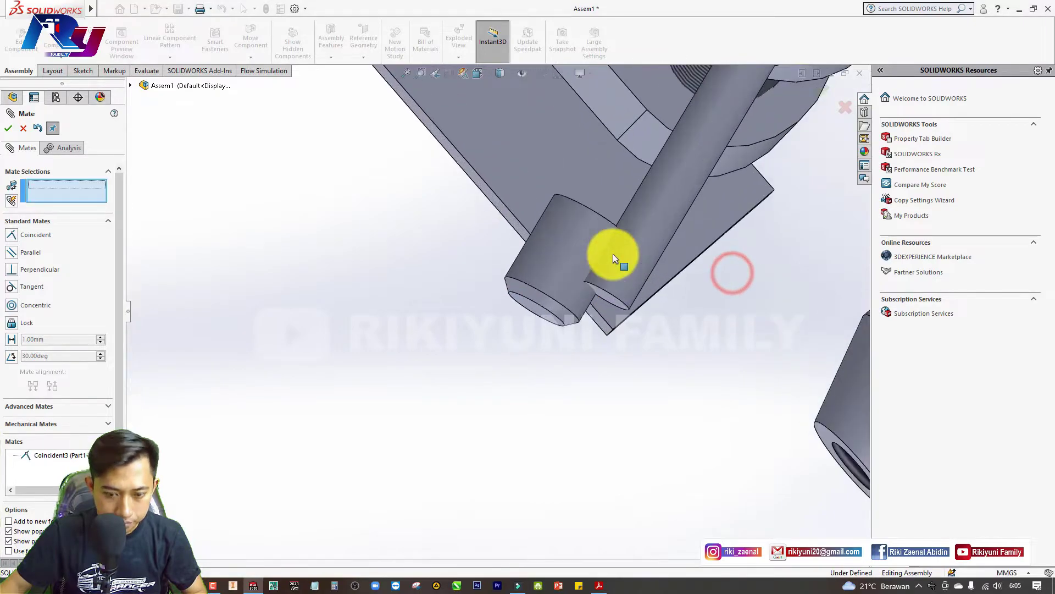
{"action": "scroll", "coordinate": [612, 253], "scroll_direction": "down", "scroll_amount": 2}
{"action": "left_click", "coordinate": [594, 257]}
{"action": "left_click", "coordinate": [667, 188]}
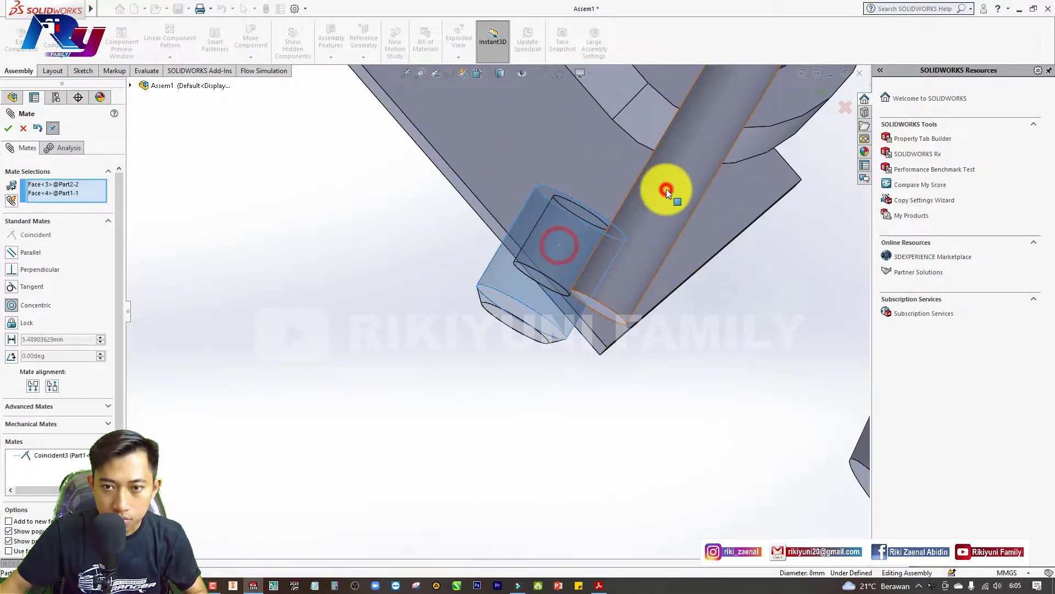
{"action": "left_click", "coordinate": [9, 129]}
{"action": "scroll", "coordinate": [337, 243], "scroll_direction": "up", "scroll_amount": 2}
{"action": "scroll", "coordinate": [346, 245], "scroll_direction": "up", "scroll_amount": 2}
{"action": "scroll", "coordinate": [388, 271], "scroll_direction": "up", "scroll_amount": 1}
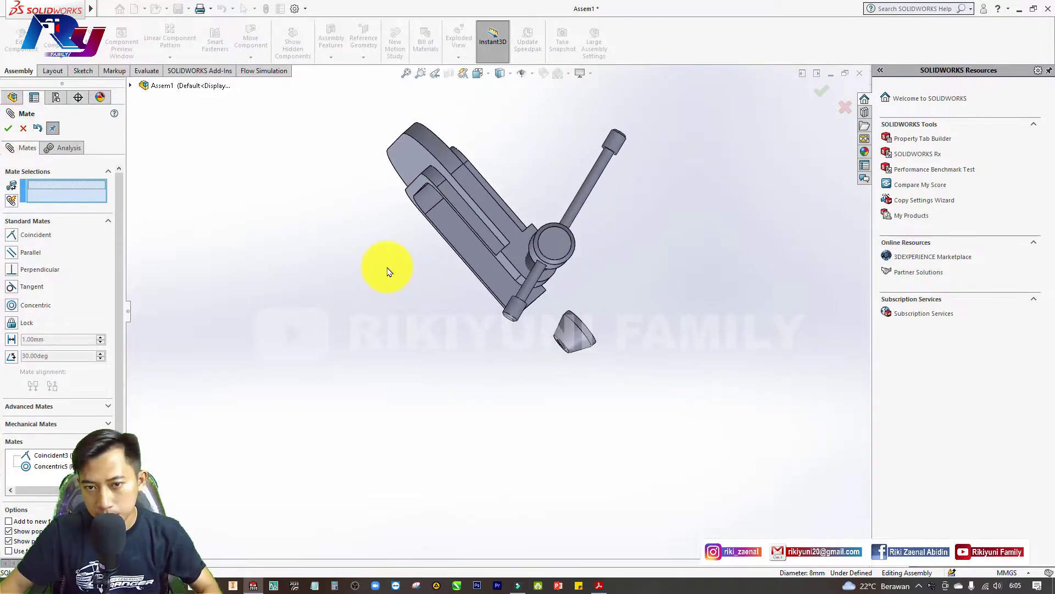
{"action": "mouse_move", "coordinate": [388, 271]}
{"action": "middle_mouse_down"}
{"action": "mouse_move", "coordinate": [358, 217]}
{"action": "mouse_move", "coordinate": [377, 184]}
{"action": "middle_mouse_up"}
Make the cone's hole concentric with the spindle tip.
{"action": "scroll", "coordinate": [583, 385], "scroll_direction": "down", "scroll_amount": 3}
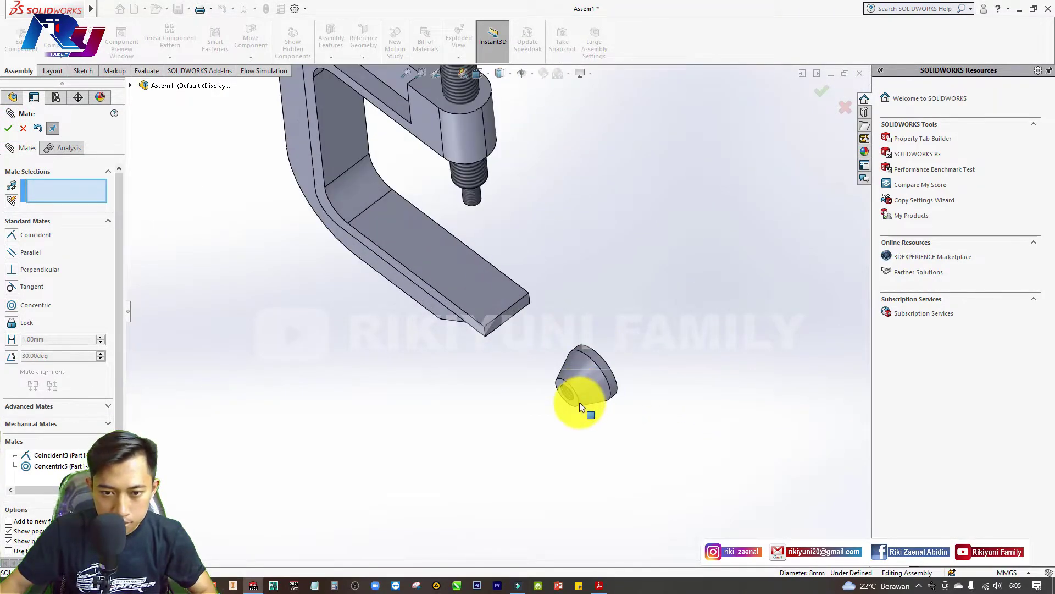
{"action": "scroll", "coordinate": [577, 406], "scroll_direction": "down", "scroll_amount": 1}
{"action": "scroll", "coordinate": [584, 401], "scroll_direction": "down", "scroll_amount": 2}
{"action": "scroll", "coordinate": [566, 384], "scroll_direction": "down", "scroll_amount": 3}
{"action": "scroll", "coordinate": [493, 347], "scroll_direction": "down", "scroll_amount": 1}
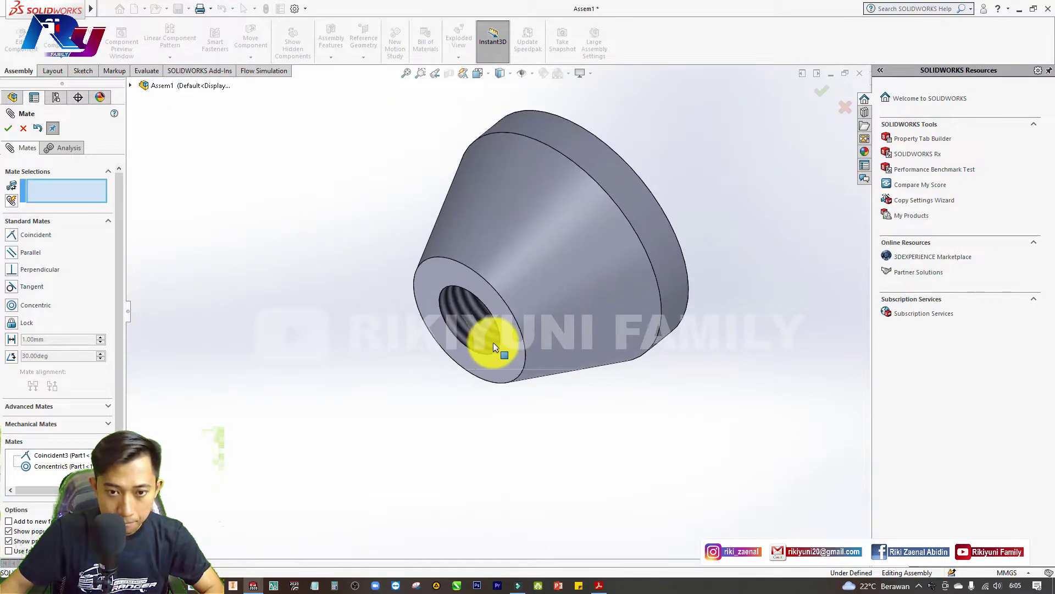
{"action": "left_click", "coordinate": [465, 324]}
{"action": "scroll", "coordinate": [471, 332], "scroll_direction": "up", "scroll_amount": 4}
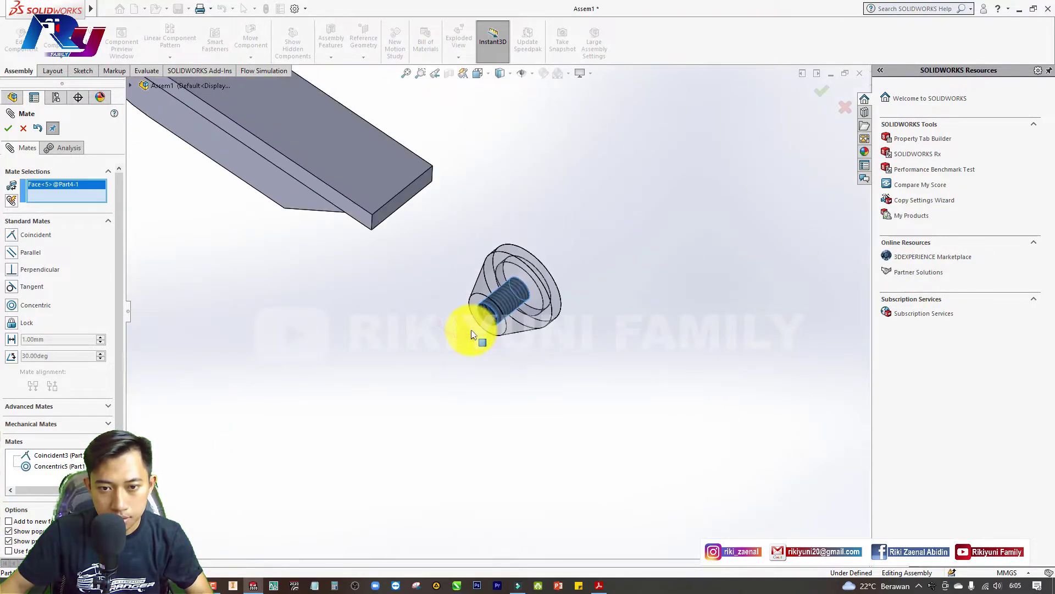
{"action": "scroll", "coordinate": [471, 333], "scroll_direction": "up", "scroll_amount": 1}
{"action": "scroll", "coordinate": [470, 251], "scroll_direction": "down", "scroll_amount": 3}
{"action": "scroll", "coordinate": [471, 255], "scroll_direction": "down", "scroll_amount": 2}
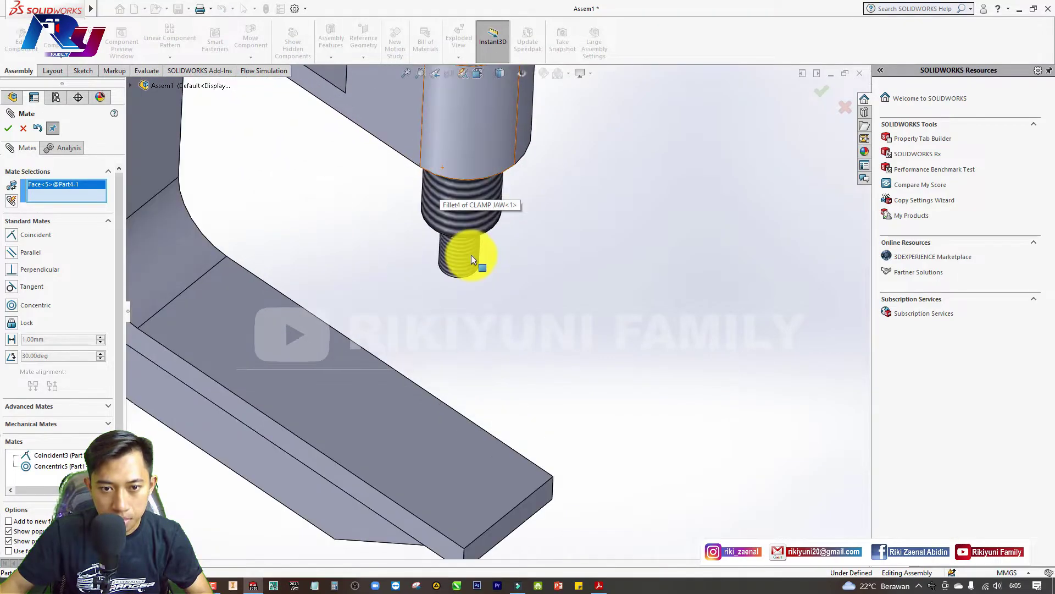
{"action": "left_click", "coordinate": [463, 260]}
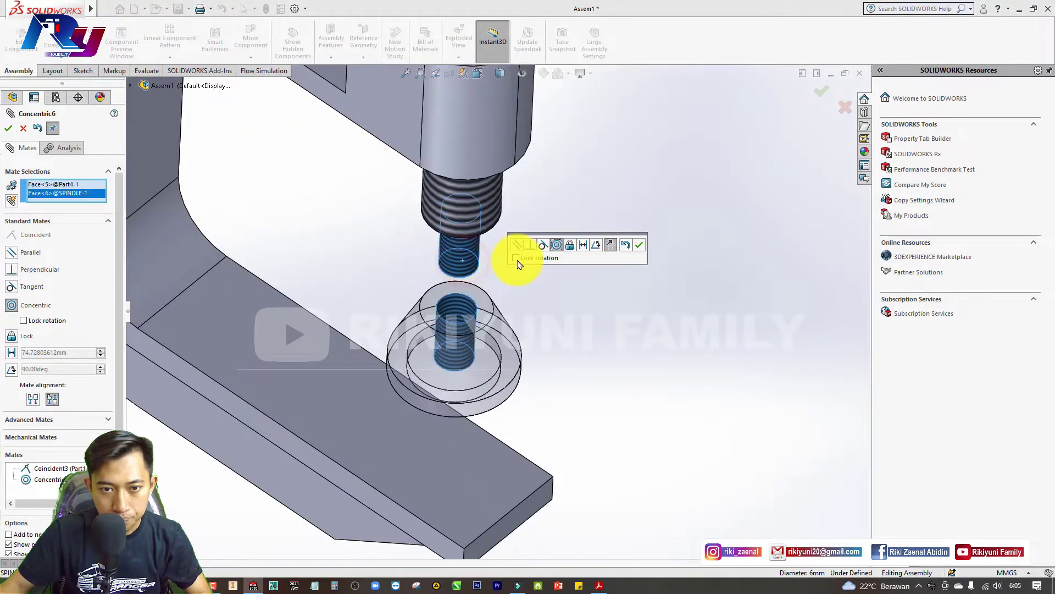
{"action": "left_click", "coordinate": [8, 128]}
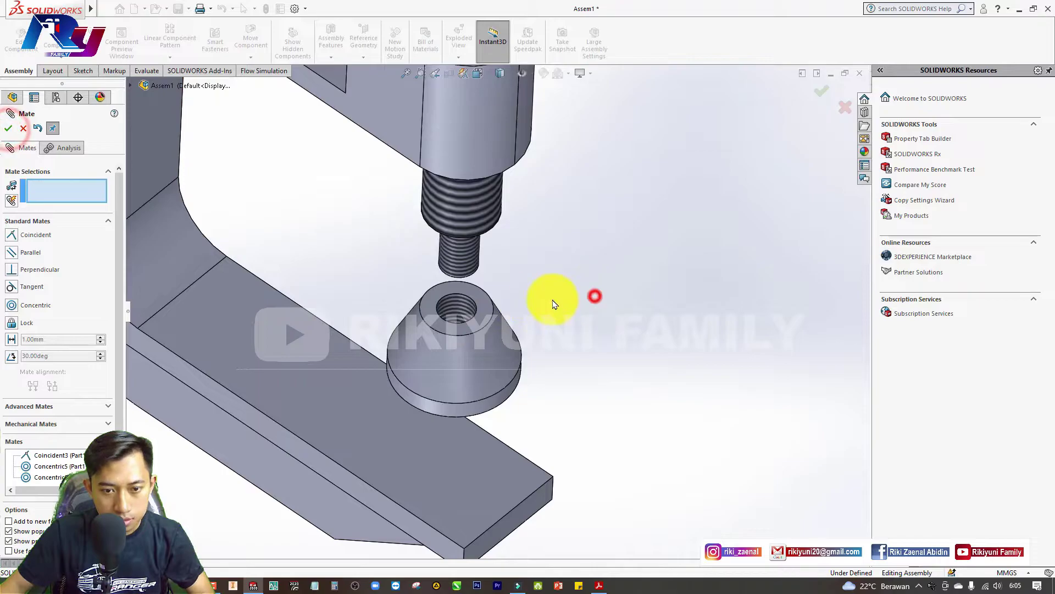
Seat the cone's top face coincident against the spindle shoulder.
{"action": "mouse_move", "coordinate": [522, 302]}
{"action": "middle_mouse_down"}
{"action": "mouse_move", "coordinate": [522, 349]}
{"action": "mouse_move", "coordinate": [475, 334]}
{"action": "middle_mouse_up"}
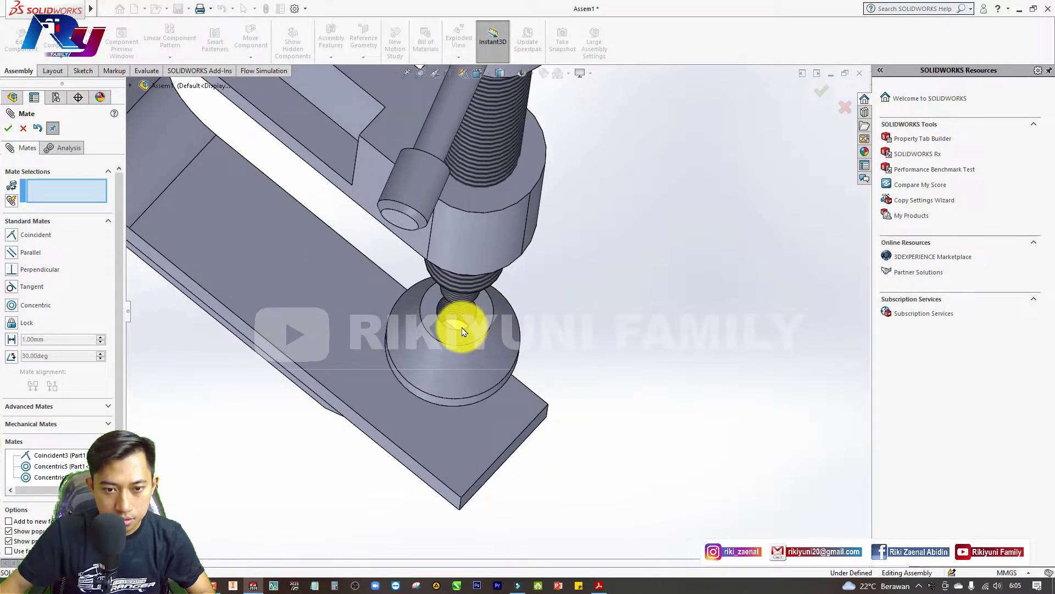
{"action": "left_click", "coordinate": [491, 324]}
{"action": "middle_click_drag", "start_coordinate": [522, 323], "coordinate": [524, 223]}
{"action": "scroll", "coordinate": [506, 299], "scroll_direction": "up", "scroll_amount": 5}
{"action": "scroll", "coordinate": [517, 275], "scroll_direction": "down", "scroll_amount": 3}
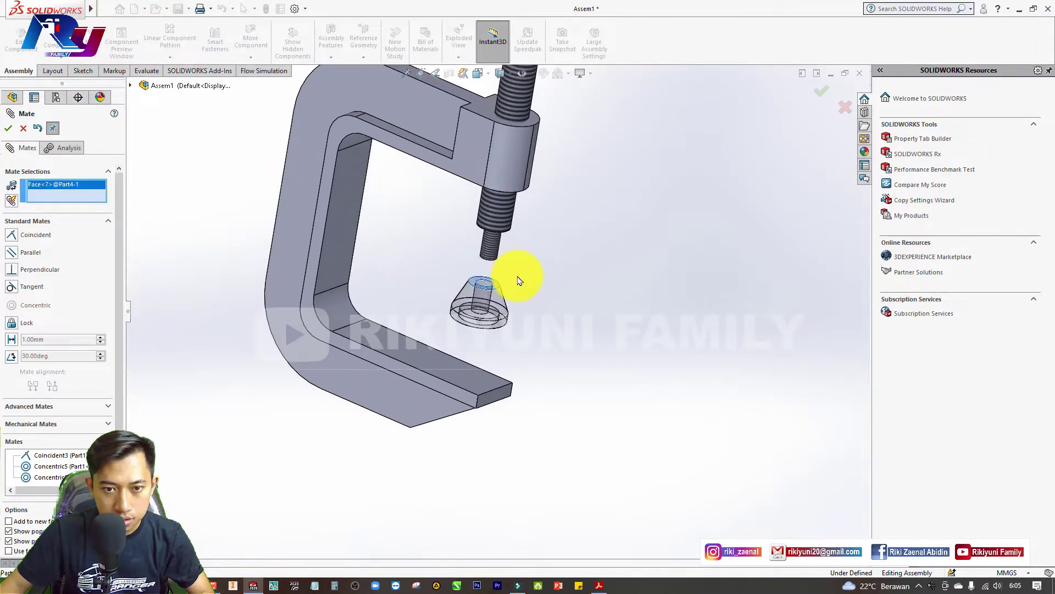
{"action": "mouse_move", "coordinate": [516, 275]}
{"action": "middle_mouse_down"}
{"action": "mouse_move", "coordinate": [537, 184]}
{"action": "mouse_move", "coordinate": [503, 205]}
{"action": "middle_mouse_up"}
{"action": "scroll", "coordinate": [503, 246], "scroll_direction": "down", "scroll_amount": 3}
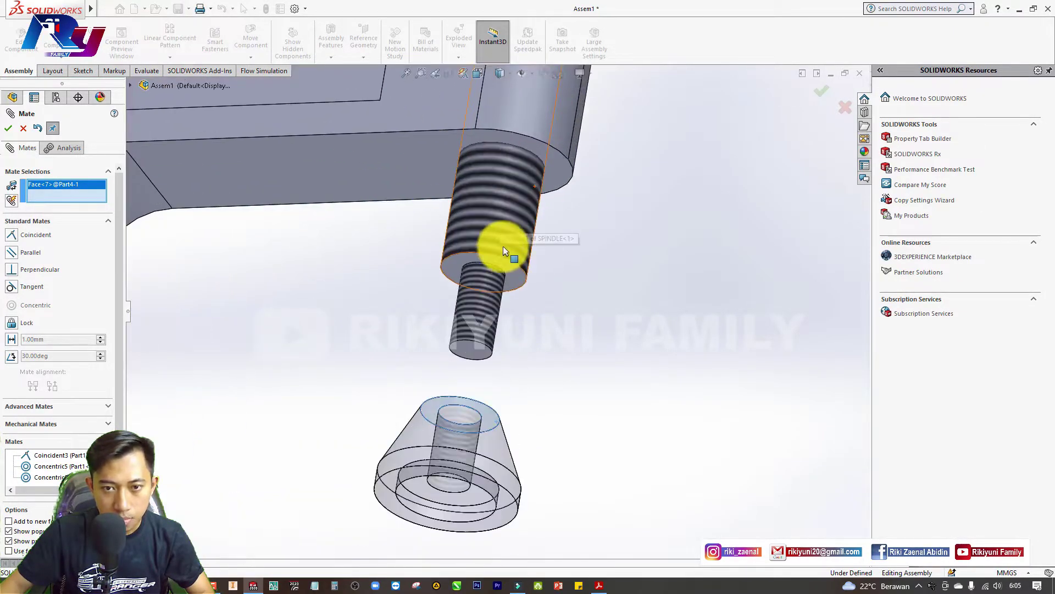
{"action": "left_click", "coordinate": [510, 278]}
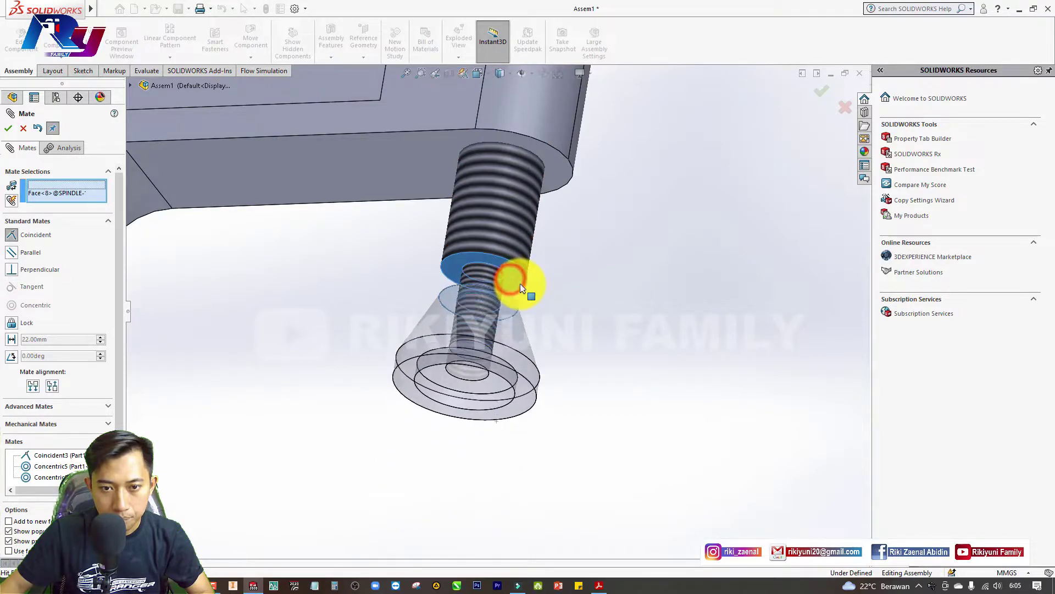
{"action": "left_click", "coordinate": [8, 128]}
{"action": "scroll", "coordinate": [604, 294], "scroll_direction": "up", "scroll_amount": 3}
Rotate the spindle and handle to check their movement, then leave the Mate tool.
{"action": "scroll", "coordinate": [577, 294], "scroll_direction": "up", "scroll_amount": 2}
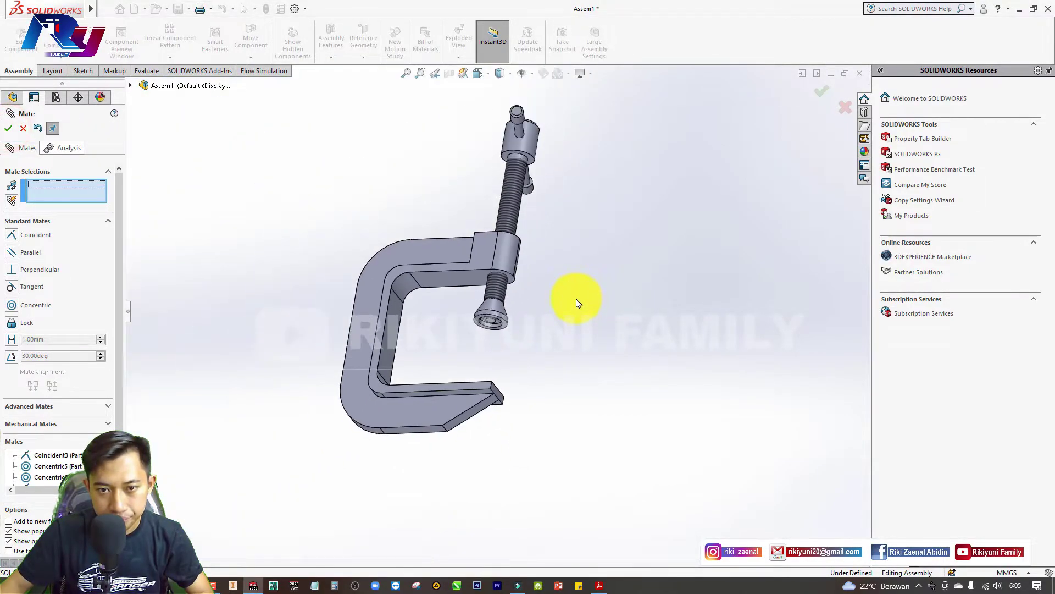
{"action": "scroll", "coordinate": [566, 299], "scroll_direction": "up", "scroll_amount": 1}
{"action": "mouse_move", "coordinate": [549, 302]}
{"action": "middle_mouse_down"}
{"action": "mouse_move", "coordinate": [523, 341]}
{"action": "mouse_move", "coordinate": [471, 354]}
{"action": "mouse_move", "coordinate": [483, 288]}
{"action": "mouse_move", "coordinate": [521, 363]}
{"action": "mouse_move", "coordinate": [504, 336]}
{"action": "mouse_move", "coordinate": [494, 349]}
{"action": "mouse_move", "coordinate": [502, 247]}
{"action": "middle_mouse_up"}
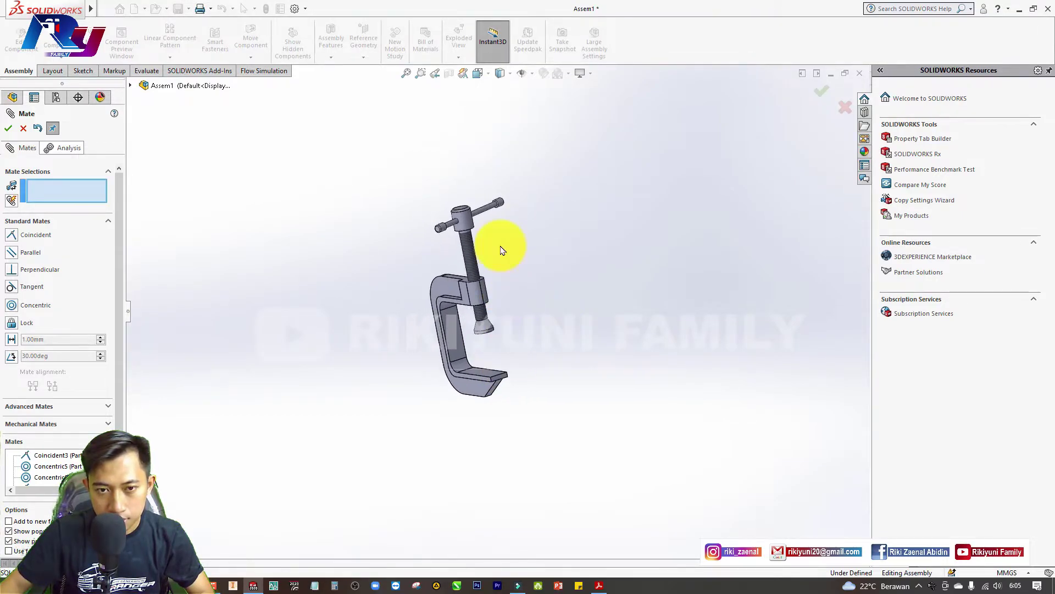
{"action": "scroll", "coordinate": [485, 229], "scroll_direction": "down", "scroll_amount": 3}
{"action": "scroll", "coordinate": [484, 229], "scroll_direction": "down", "scroll_amount": 2}
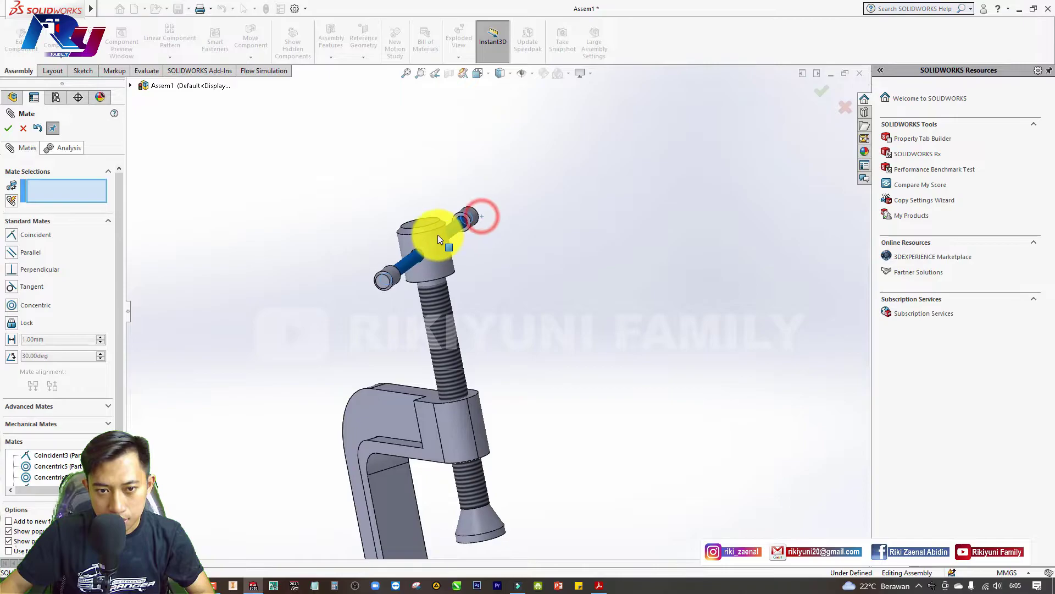
{"action": "mouse_move", "coordinate": [473, 246]}
{"action": "left_mouse_down"}
{"action": "mouse_move", "coordinate": [436, 307]}
{"action": "mouse_move", "coordinate": [371, 324]}
{"action": "mouse_move", "coordinate": [380, 290]}
{"action": "mouse_move", "coordinate": [358, 280]}
{"action": "mouse_move", "coordinate": [340, 240]}
{"action": "left_mouse_up"}
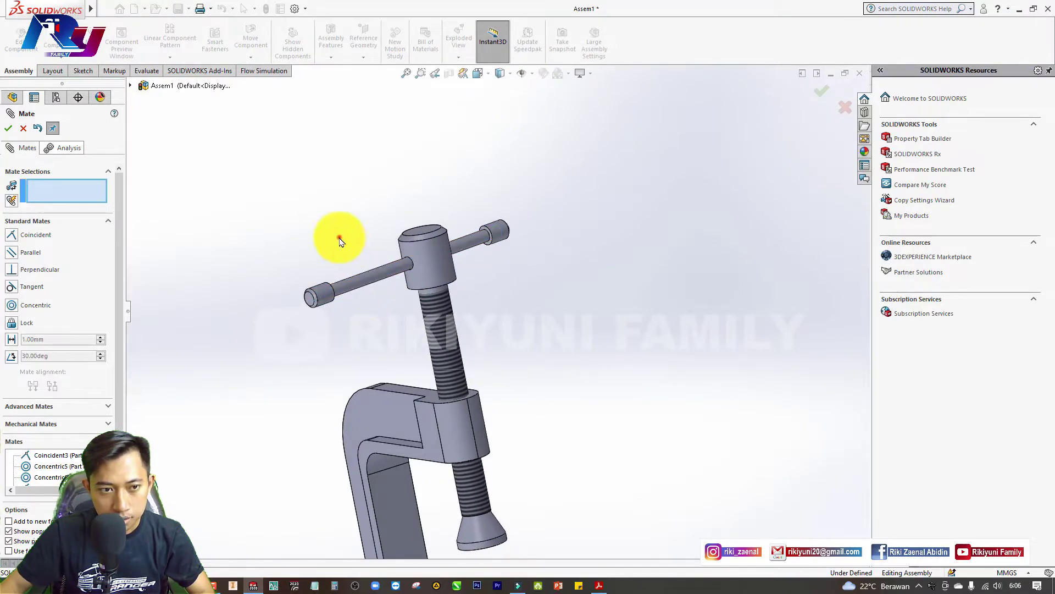
{"action": "left_click", "coordinate": [372, 281]}
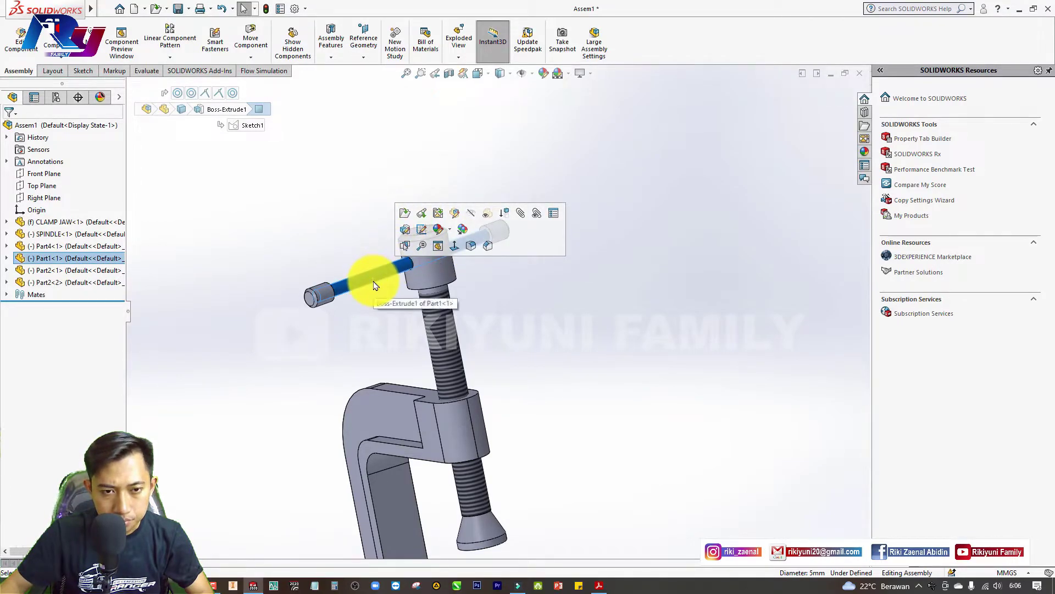
Slide the handle rod through the spindle head and open Part1 in its own window.
{"action": "mouse_move", "coordinate": [390, 283]}
{"action": "left_mouse_down"}
{"action": "mouse_move", "coordinate": [365, 272]}
{"action": "mouse_move", "coordinate": [365, 283]}
{"action": "left_mouse_up"}
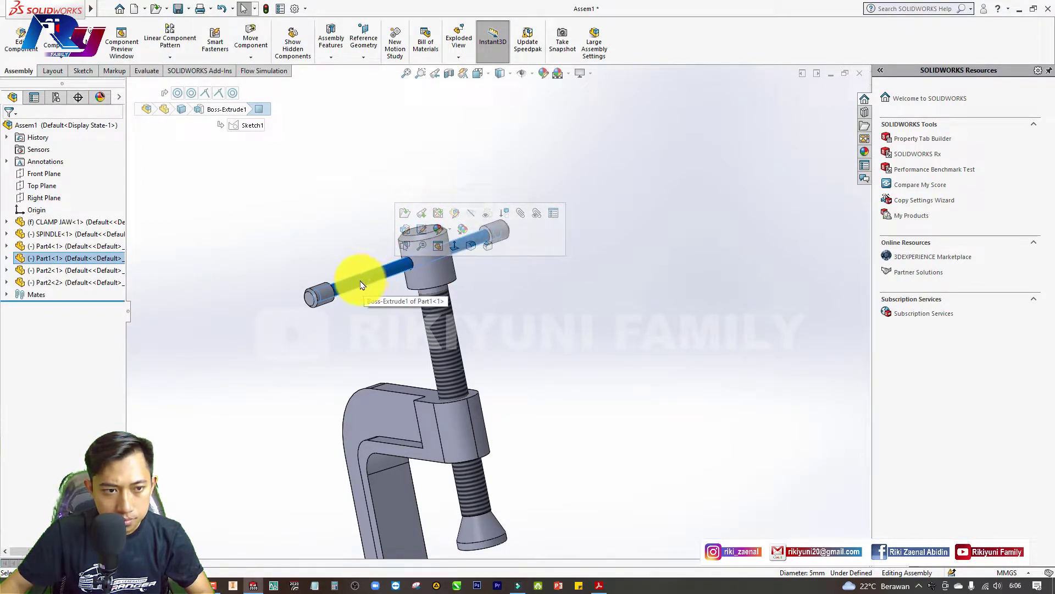
{"action": "right_click", "coordinate": [361, 284]}
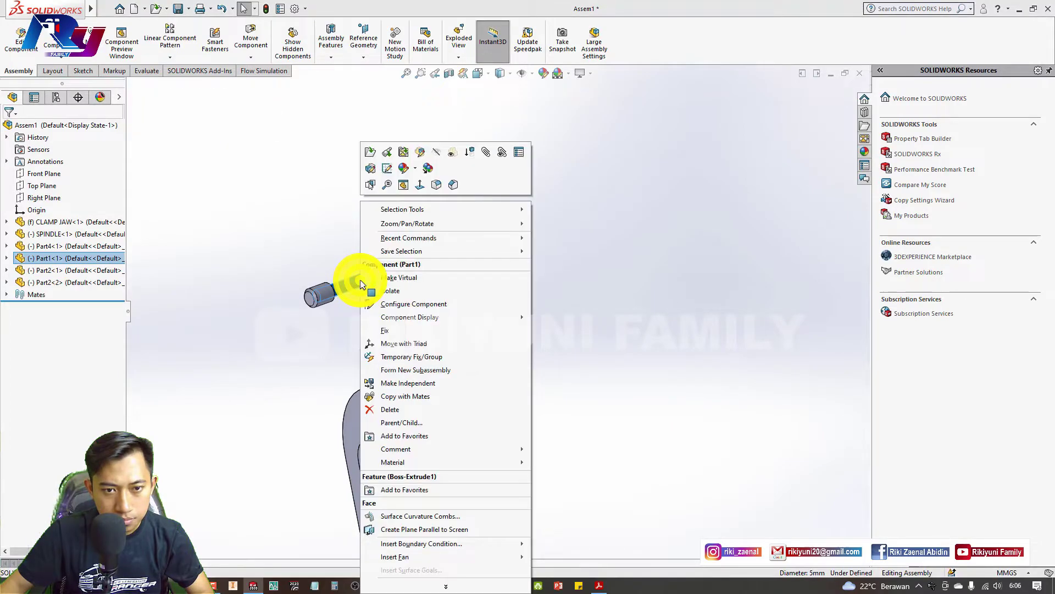
{"action": "left_click", "coordinate": [382, 156]}
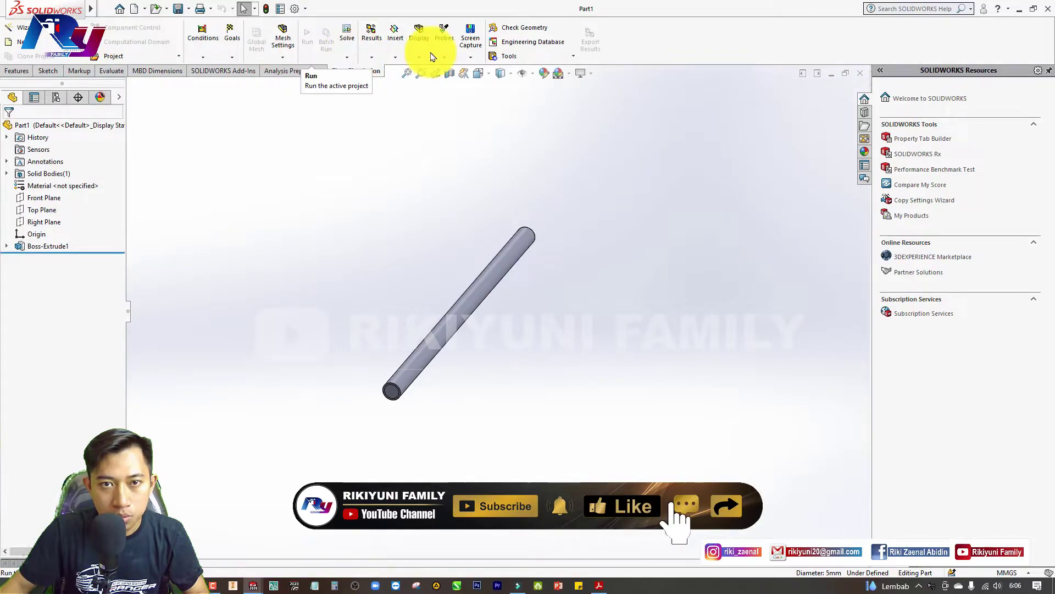
Browse the Features tab's Reference Geometry and Curves dropdown lists.
{"action": "left_click", "coordinate": [17, 71]}
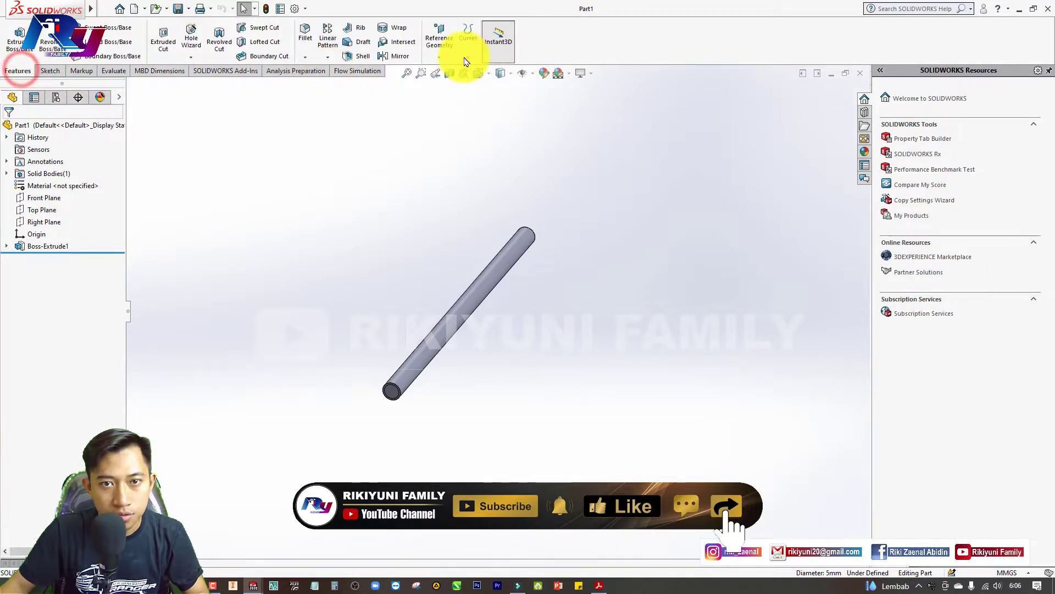
{"action": "left_click", "coordinate": [440, 59]}
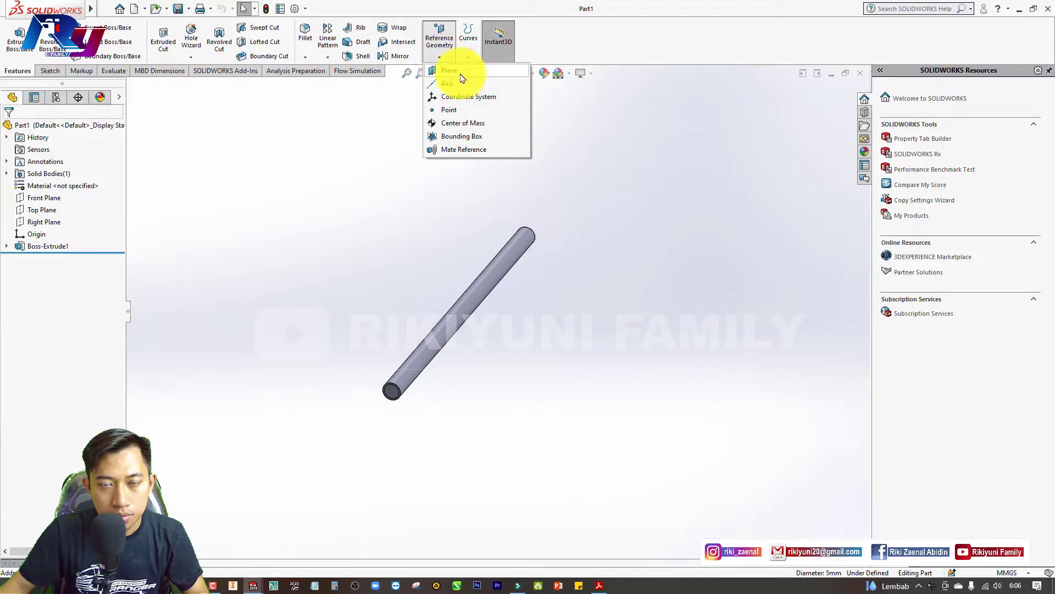
{"action": "left_click", "coordinate": [470, 62]}
{"action": "left_click", "coordinate": [470, 61]}
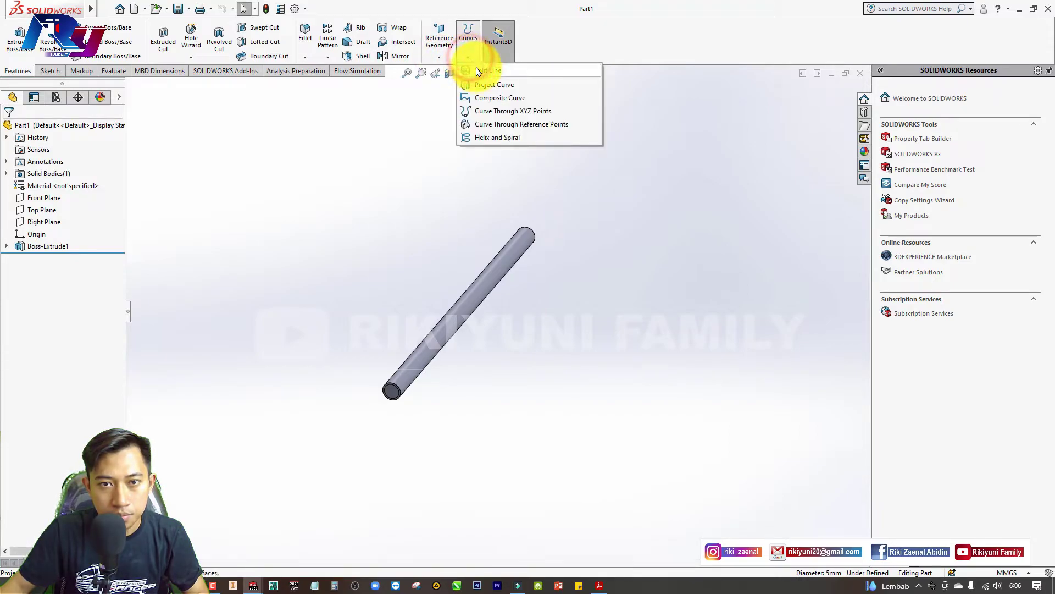
{"action": "left_click", "coordinate": [441, 60]}
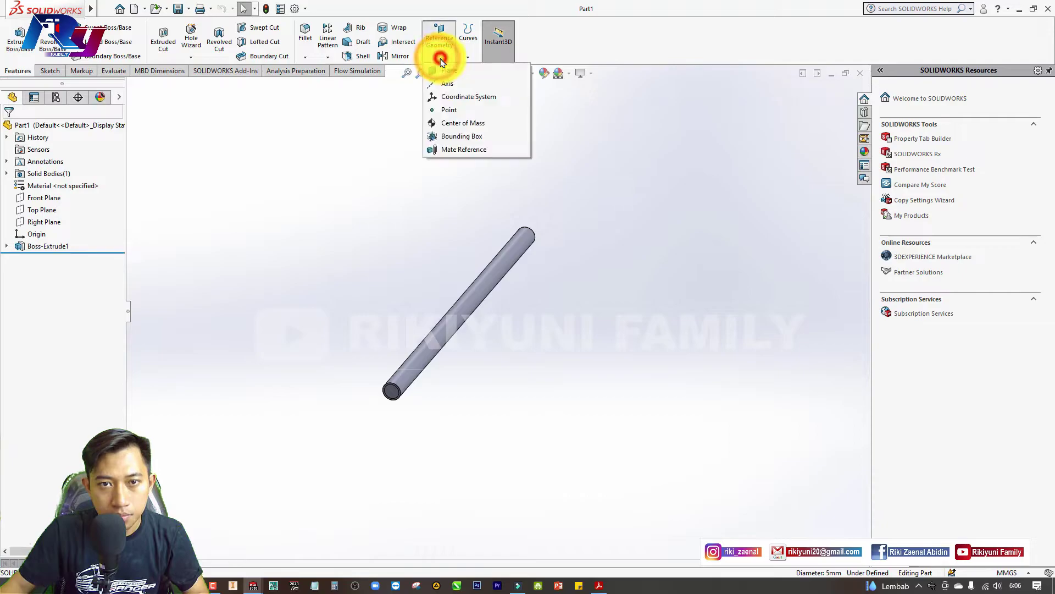
Start a reference plane, cancel it, and reopen the Reference Geometry list.
{"action": "left_click", "coordinate": [464, 75]}
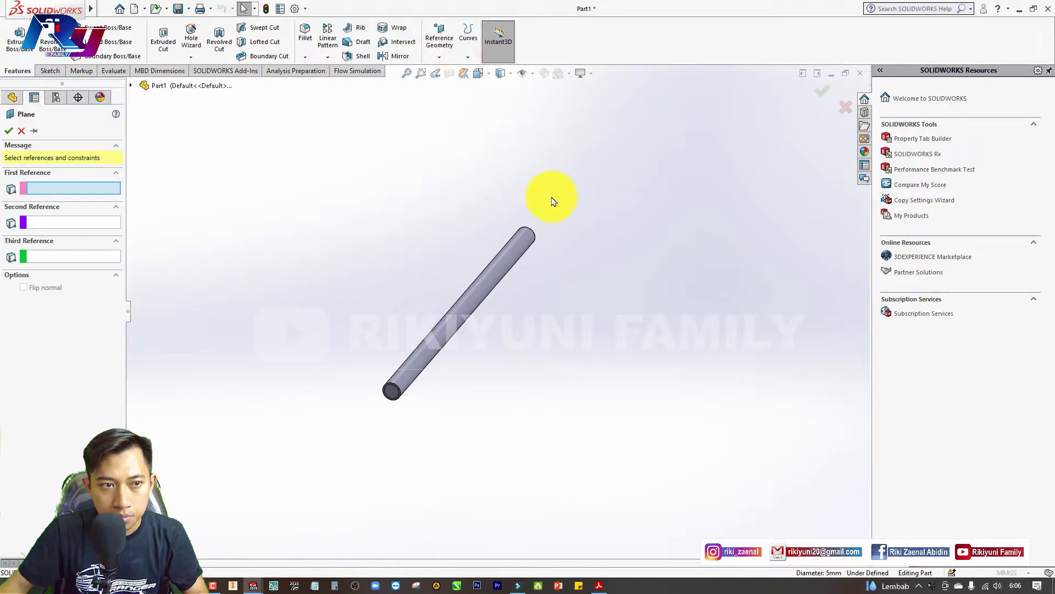
{"action": "mouse_move", "coordinate": [552, 198]}
{"action": "middle_mouse_down"}
{"action": "mouse_move", "coordinate": [443, 219]}
{"action": "mouse_move", "coordinate": [438, 134]}
{"action": "middle_mouse_up"}
{"action": "key", "text": "Escape"}
{"action": "left_click", "coordinate": [446, 58]}
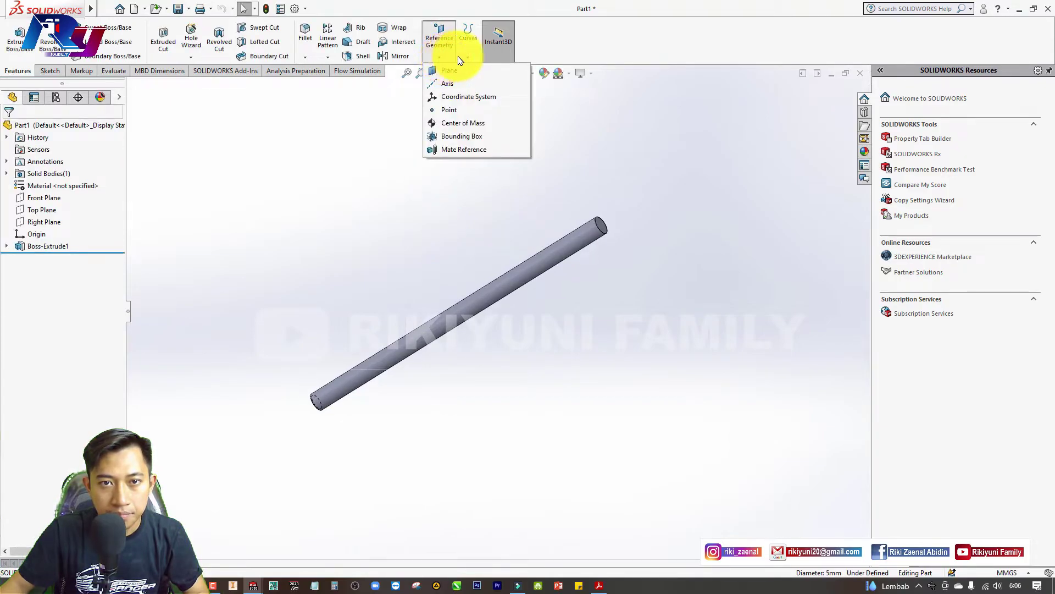
{"action": "left_click", "coordinate": [471, 59]}
{"action": "left_click", "coordinate": [445, 61]}
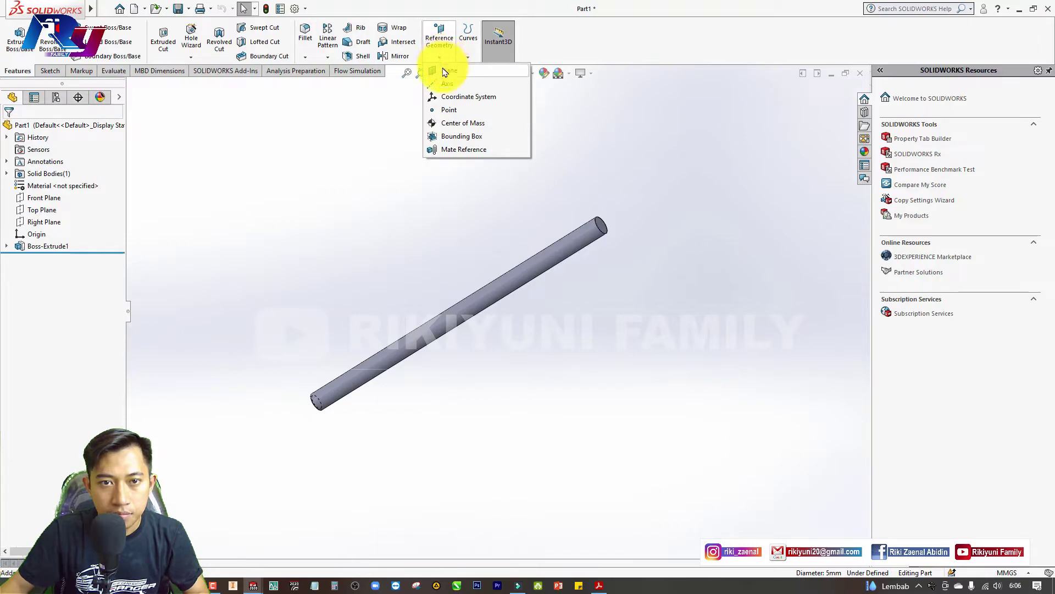
Create Plane1 midway between the handle rod's two end faces.
{"action": "left_click", "coordinate": [445, 71]}
{"action": "mouse_move", "coordinate": [561, 174]}
{"action": "middle_mouse_down"}
{"action": "mouse_move", "coordinate": [491, 198]}
{"action": "mouse_move", "coordinate": [487, 233]}
{"action": "middle_mouse_up"}
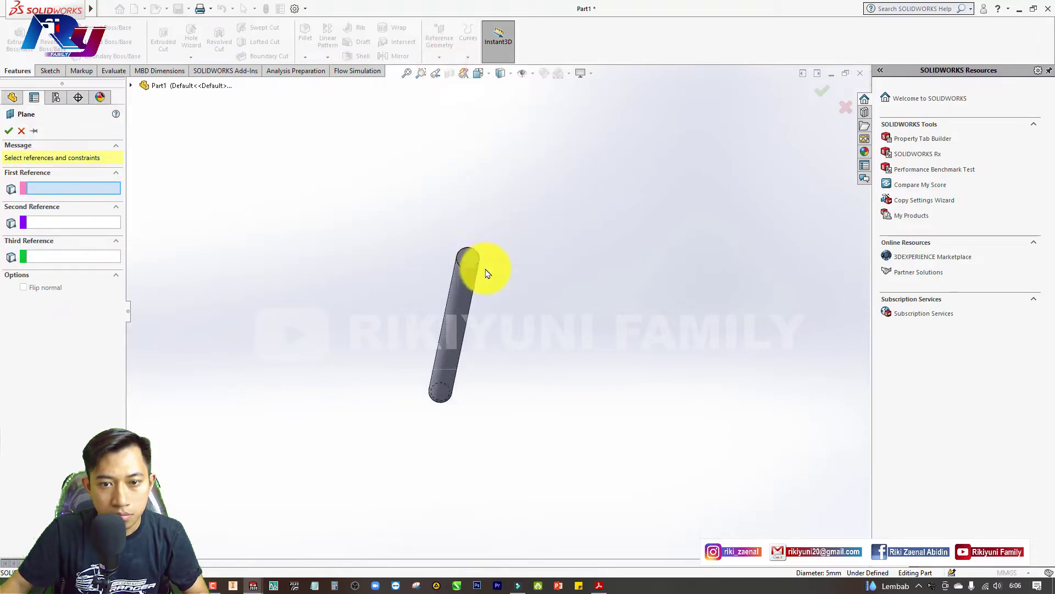
{"action": "left_click", "coordinate": [470, 256]}
{"action": "mouse_move", "coordinate": [422, 284]}
{"action": "middle_mouse_down"}
{"action": "mouse_move", "coordinate": [586, 251]}
{"action": "mouse_move", "coordinate": [574, 256]}
{"action": "middle_mouse_up"}
{"action": "left_click", "coordinate": [301, 428]}
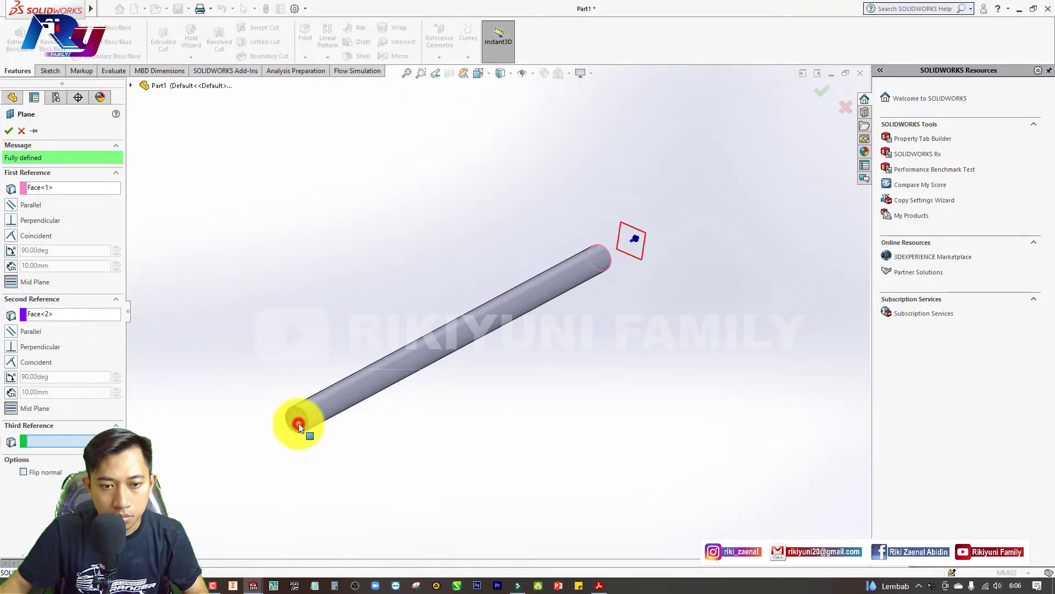
{"action": "middle_click_drag", "start_coordinate": [391, 401], "coordinate": [344, 413]}
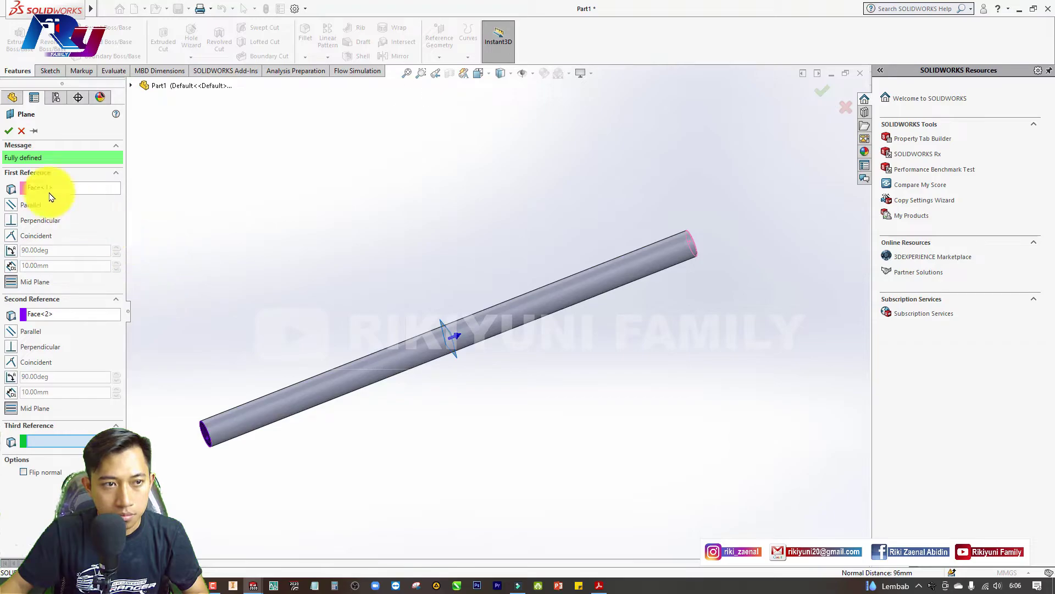
{"action": "left_click", "coordinate": [9, 131]}
{"action": "middle_click_drag", "start_coordinate": [372, 228], "coordinate": [396, 264]}
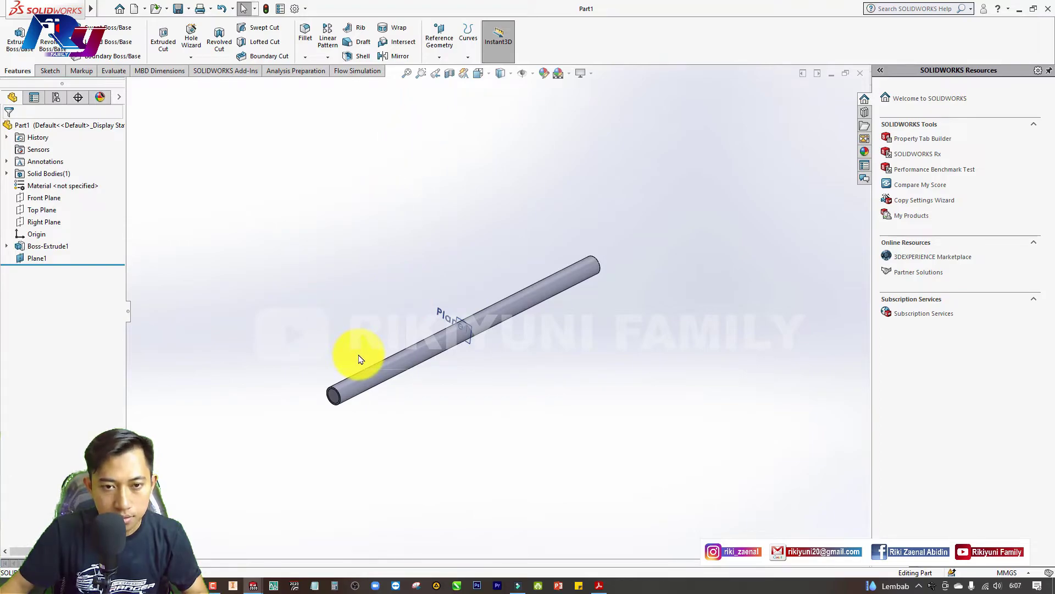
Switch from the G Clamp drawing PDF back to the SOLIDWORKS Assem1 window.
{"action": "key", "text": "alt+Tab"}
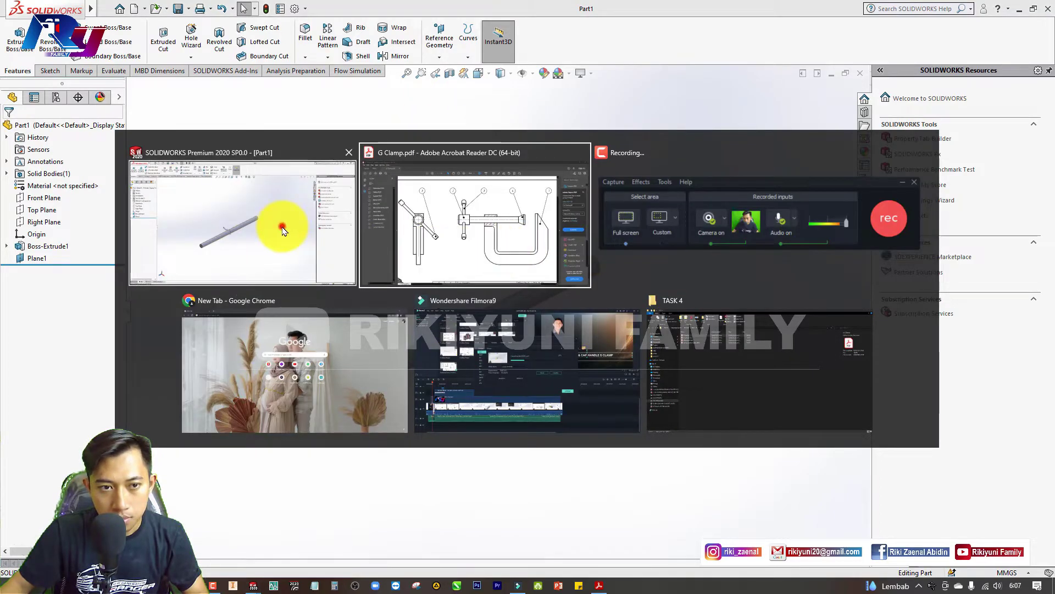
{"action": "left_click", "coordinate": [282, 226]}
{"action": "left_click", "coordinate": [598, 586]}
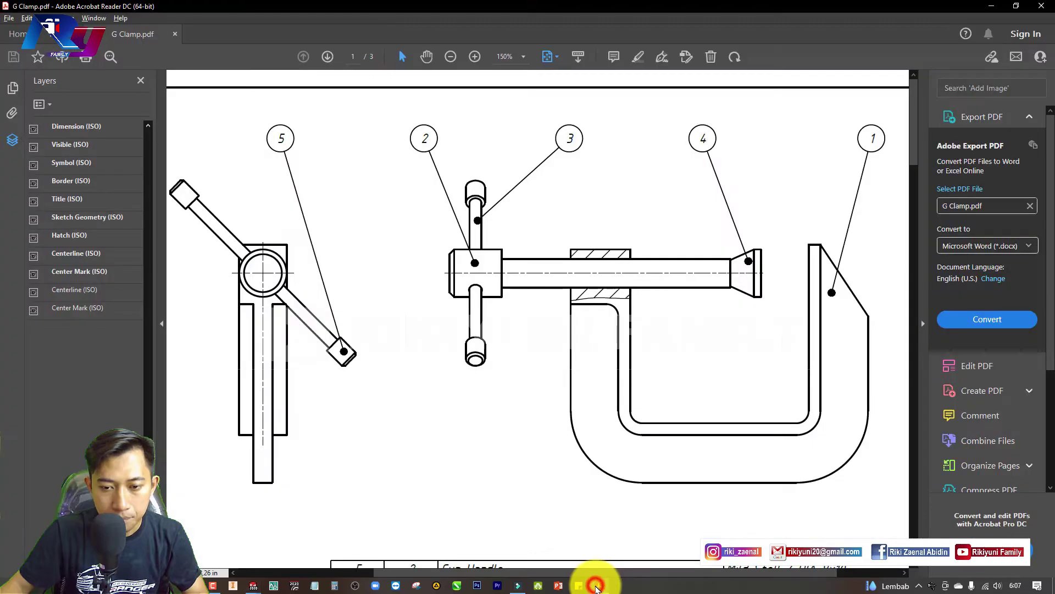
{"action": "left_click", "coordinate": [597, 585]}
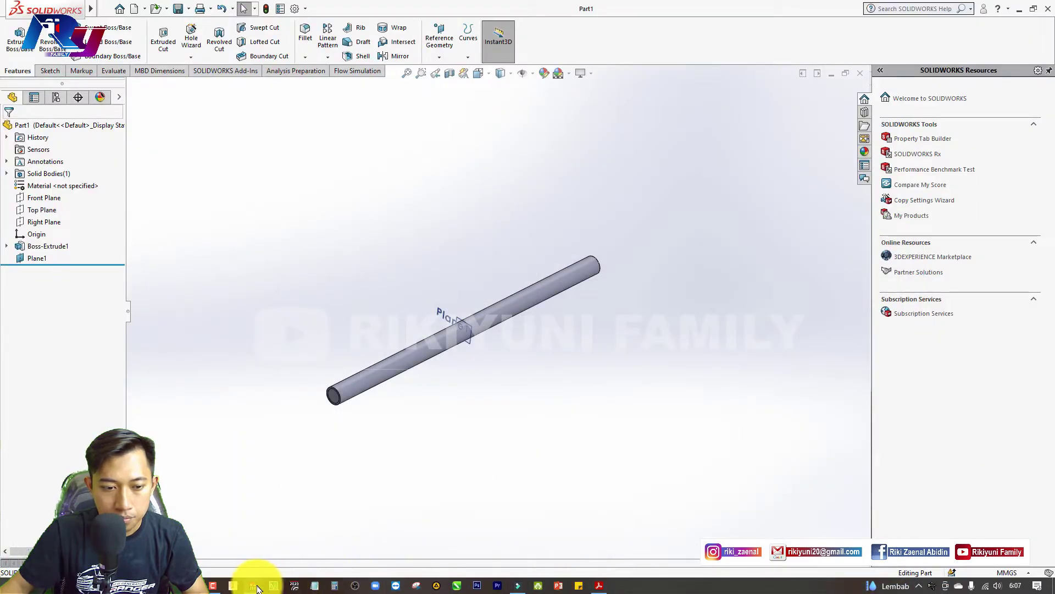
{"action": "left_click", "coordinate": [255, 585]}
{"action": "left_click", "coordinate": [229, 555]}
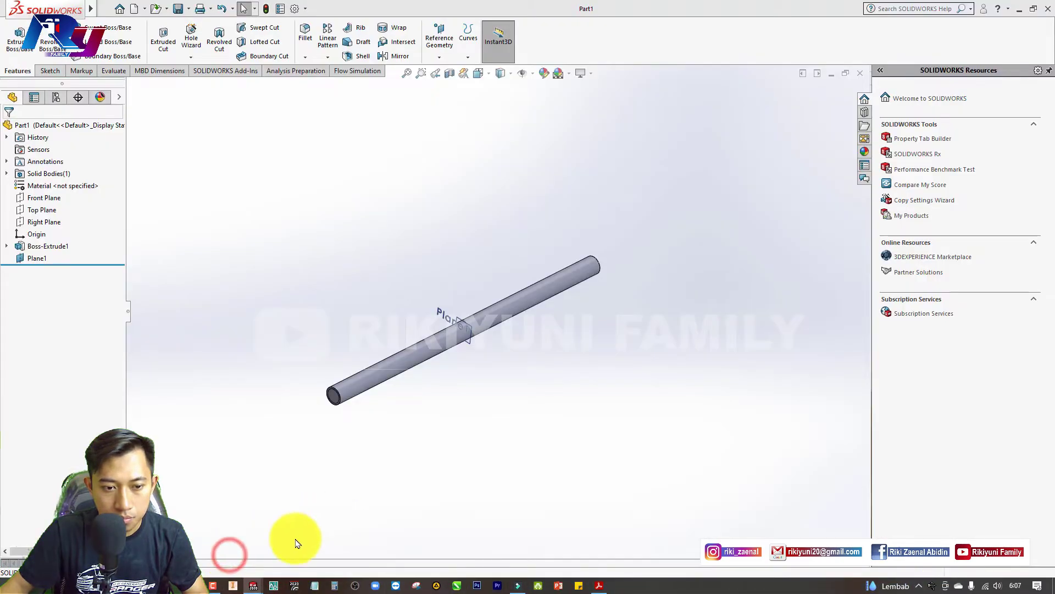
Drag the handle rod out of the spindle head to the right of the clamp.
{"action": "left_click", "coordinate": [585, 439]}
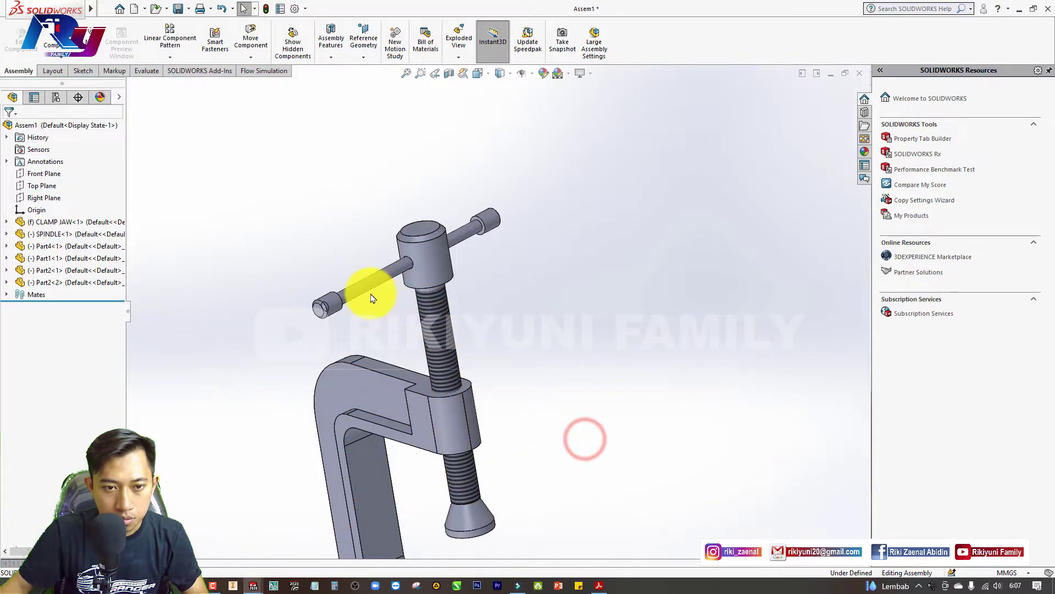
{"action": "left_click_drag", "start_coordinate": [403, 270], "coordinate": [633, 381]}
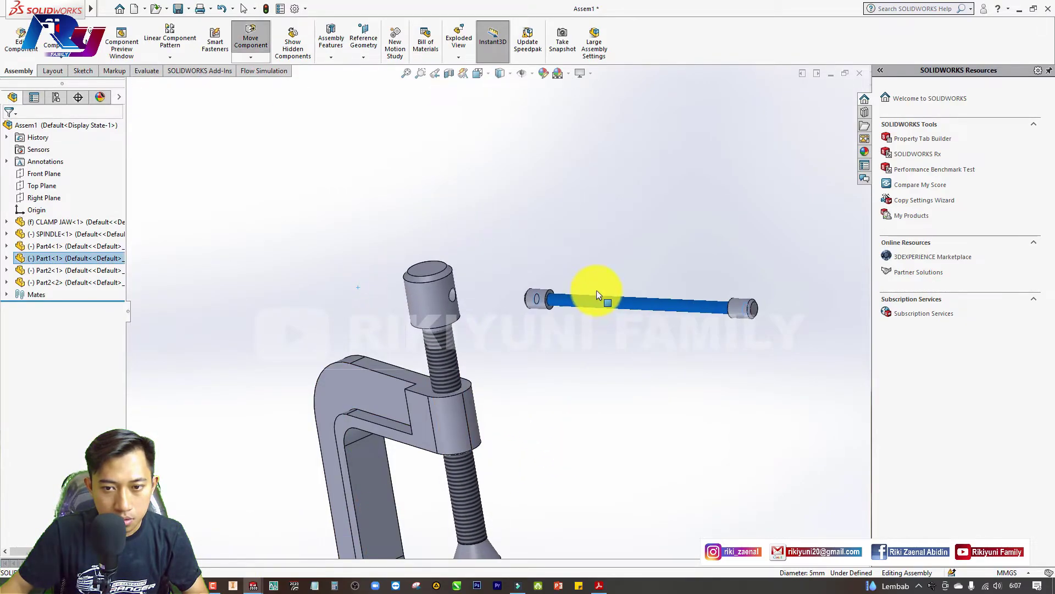
{"action": "left_click", "coordinate": [633, 378]}
{"action": "left_click", "coordinate": [667, 307]}
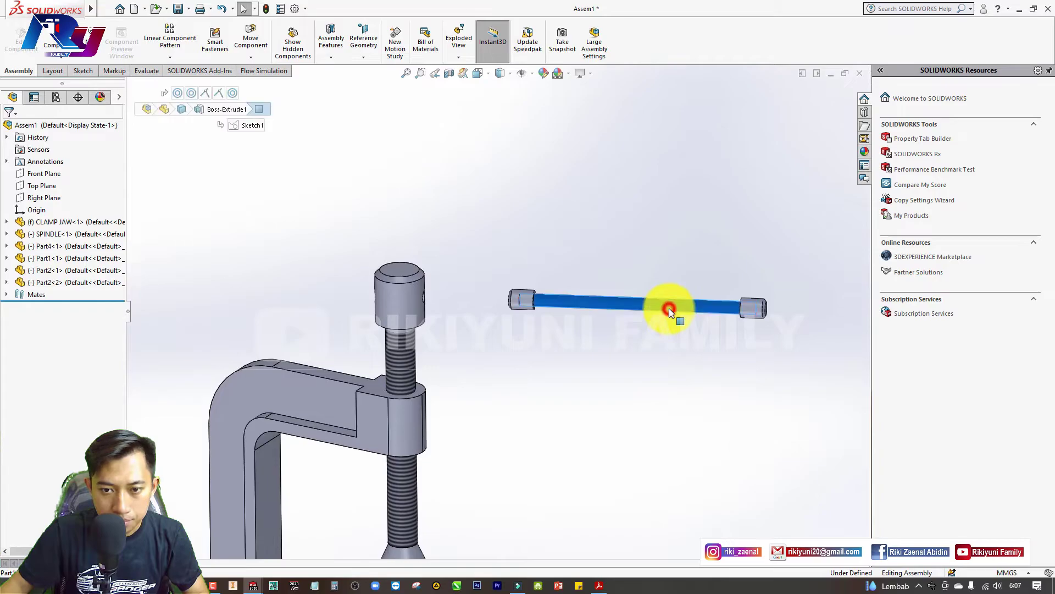
Expand Part1 and SPINDLE in the FeatureManager tree and select SPINDLE's Top Plane.
{"action": "left_click", "coordinate": [6, 258]}
{"action": "left_click", "coordinate": [50, 404]}
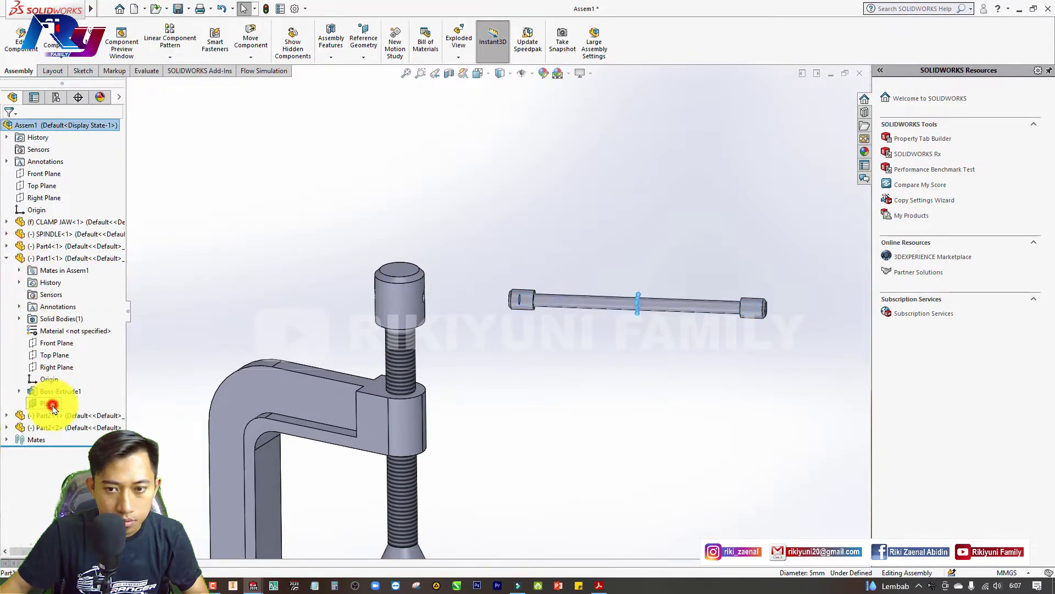
{"action": "left_click", "coordinate": [354, 348]}
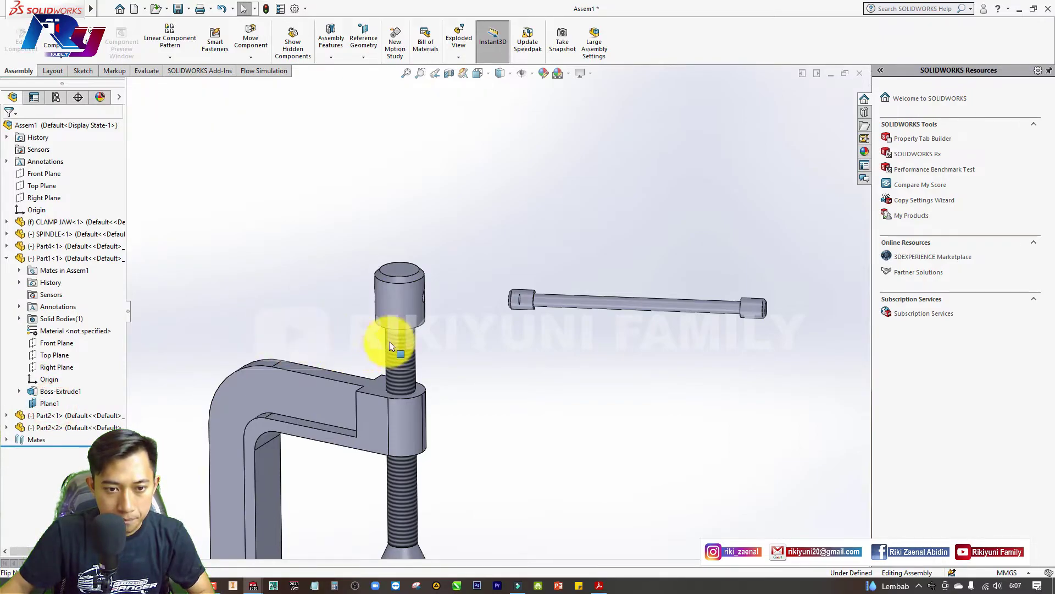
{"action": "left_click", "coordinate": [412, 298]}
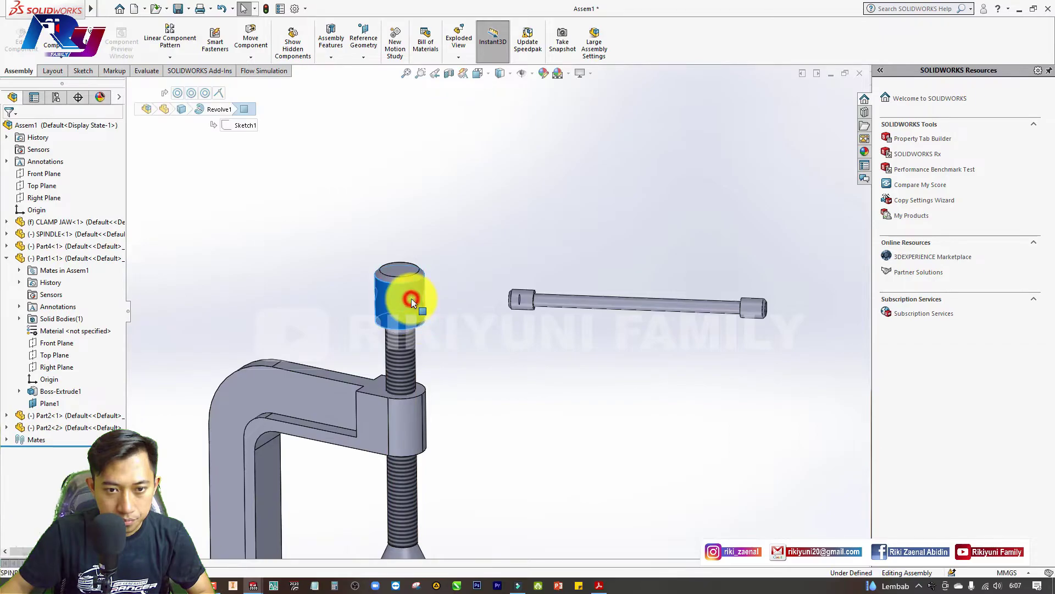
{"action": "left_click", "coordinate": [7, 236]}
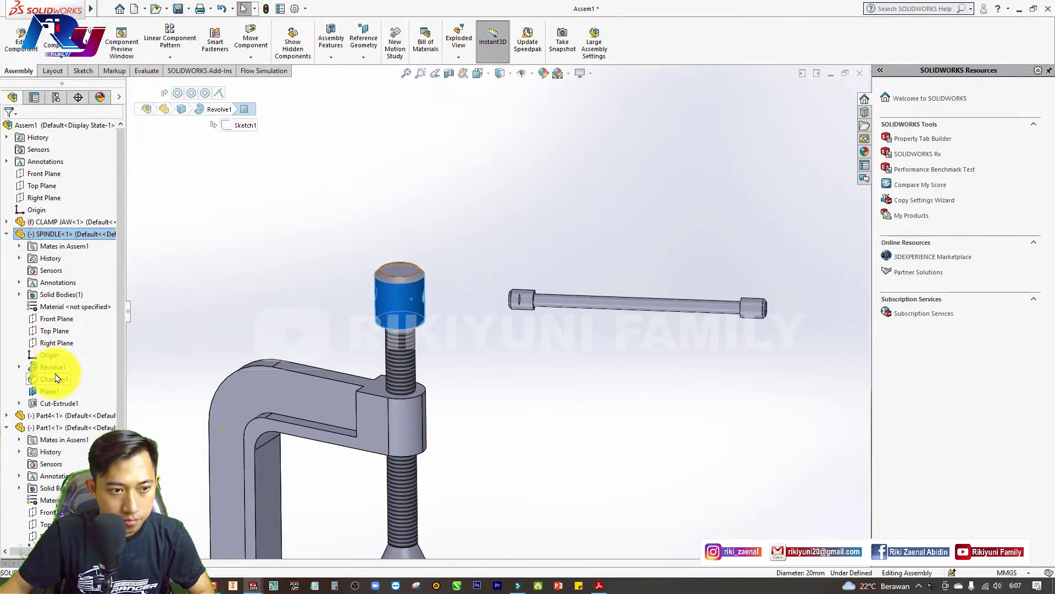
{"action": "left_click", "coordinate": [58, 332]}
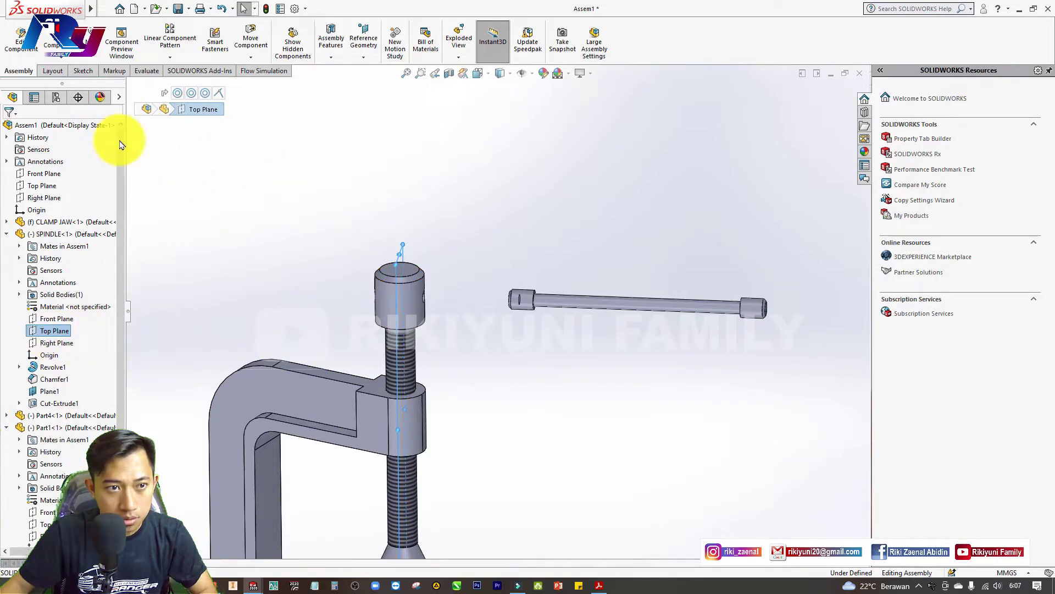
Add Coincident5 between handle Plane1 and SPINDLE's Top Plane, centring the rod.
{"action": "key", "text": "m"}
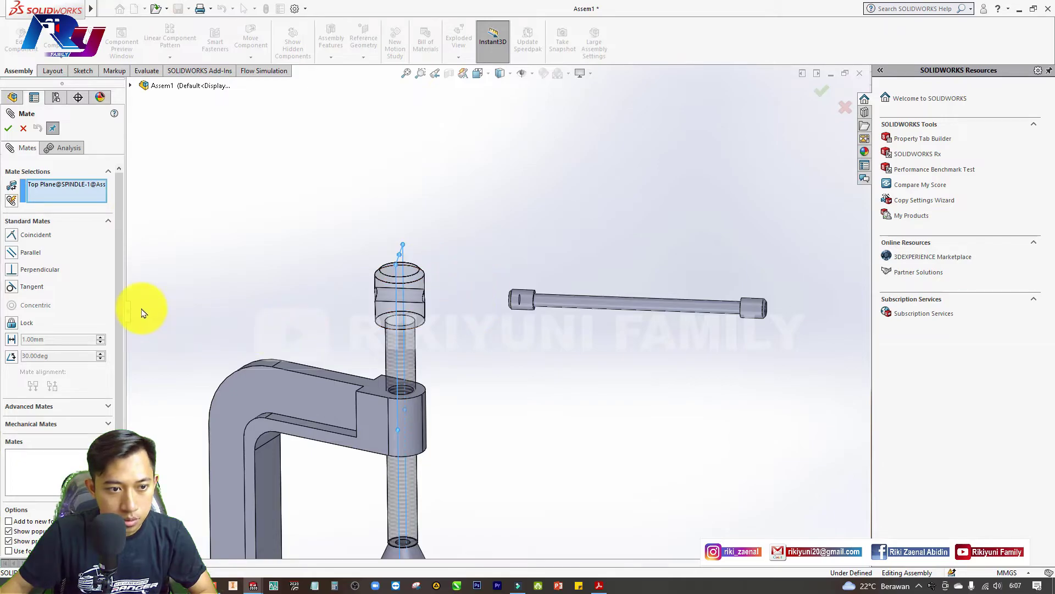
{"action": "left_click_drag", "start_coordinate": [118, 294], "coordinate": [121, 318]}
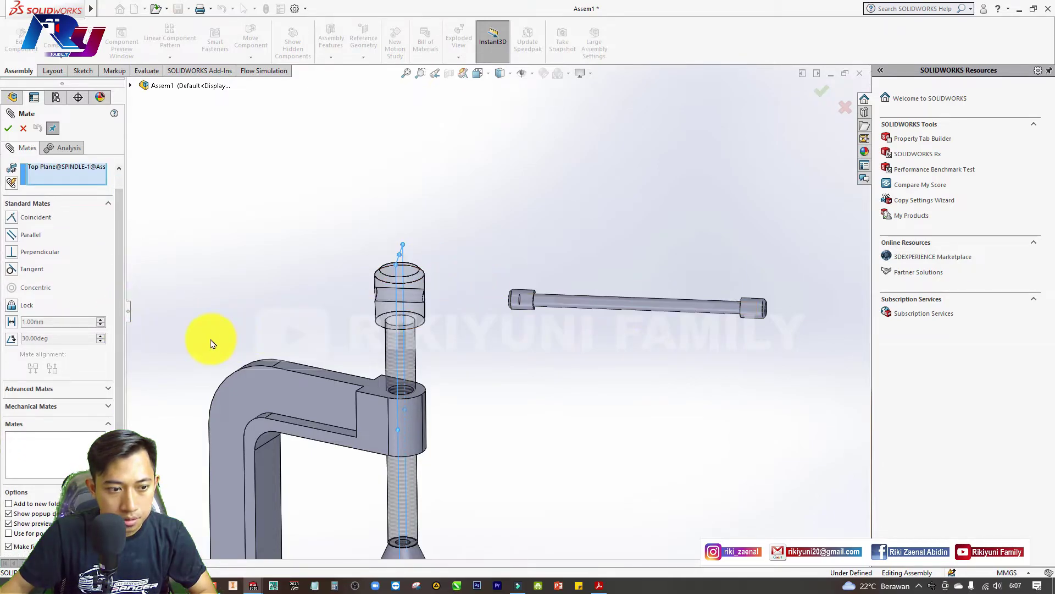
{"action": "scroll", "coordinate": [141, 387], "scroll_direction": "down", "scroll_amount": 2}
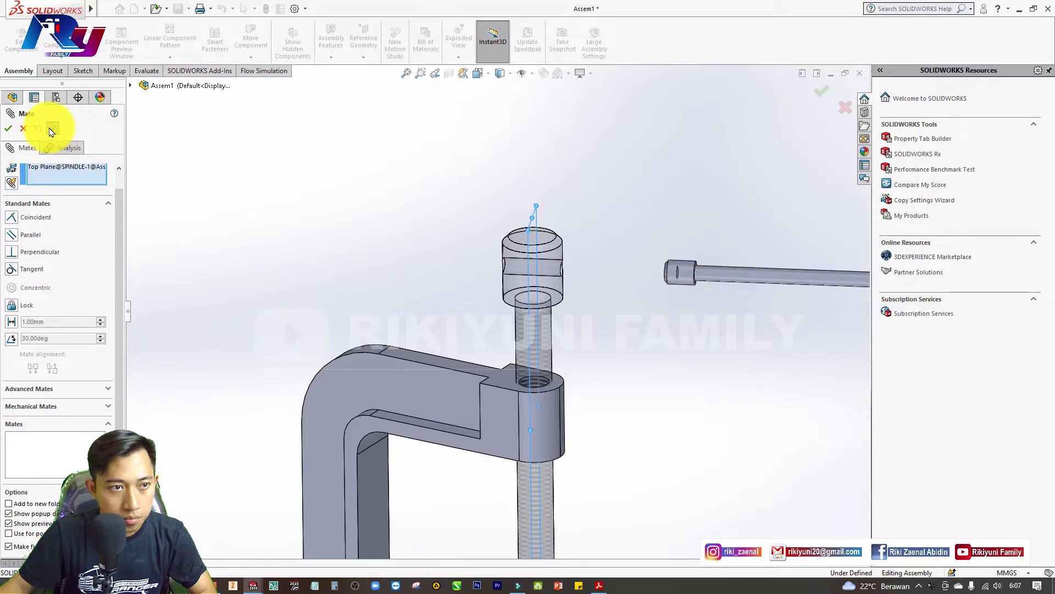
{"action": "left_click", "coordinate": [14, 102]}
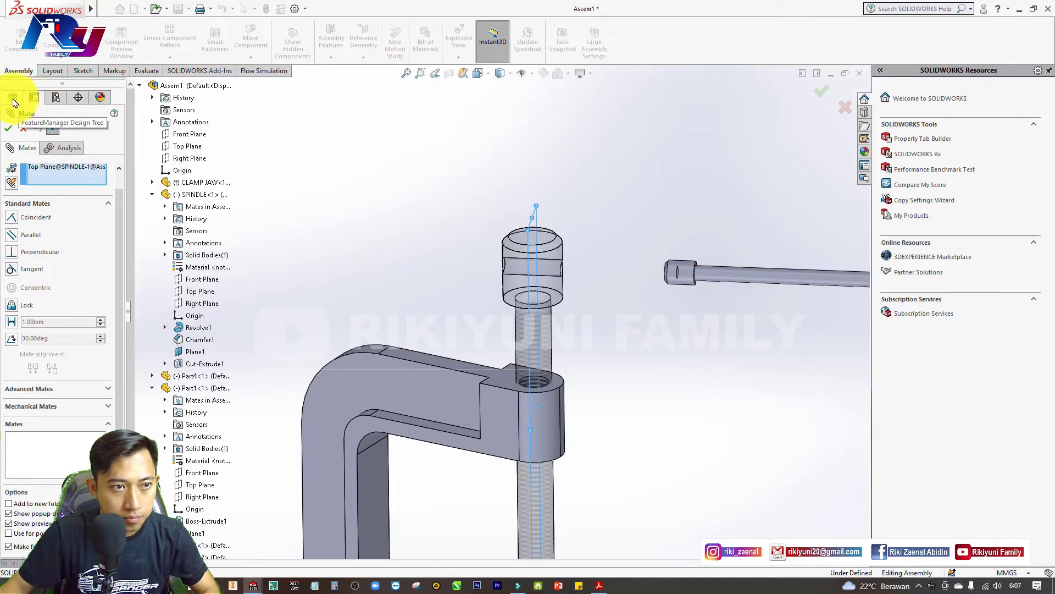
{"action": "left_click", "coordinate": [12, 100]}
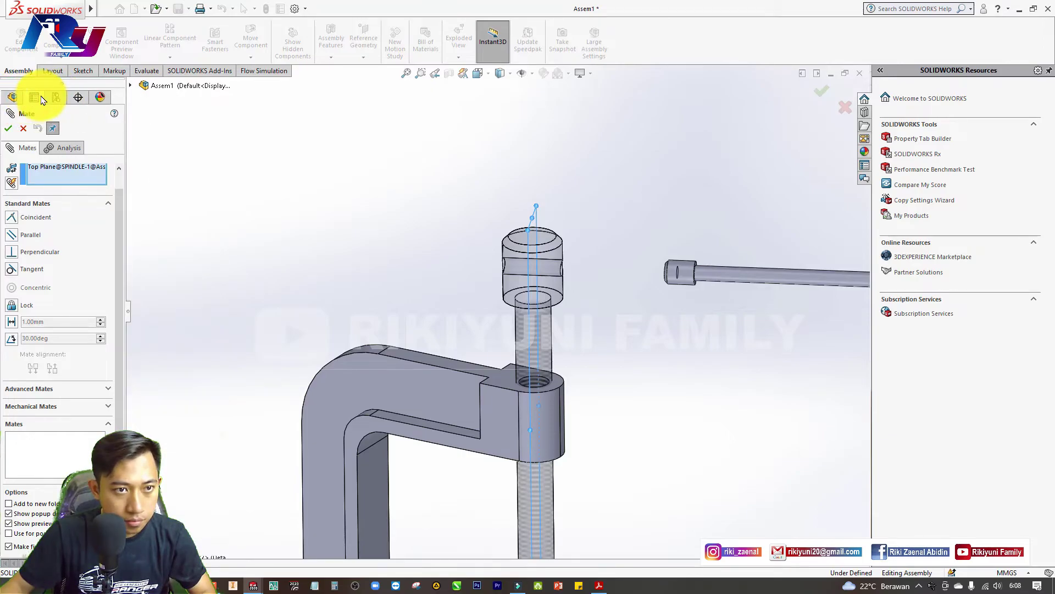
{"action": "left_click", "coordinate": [31, 102]}
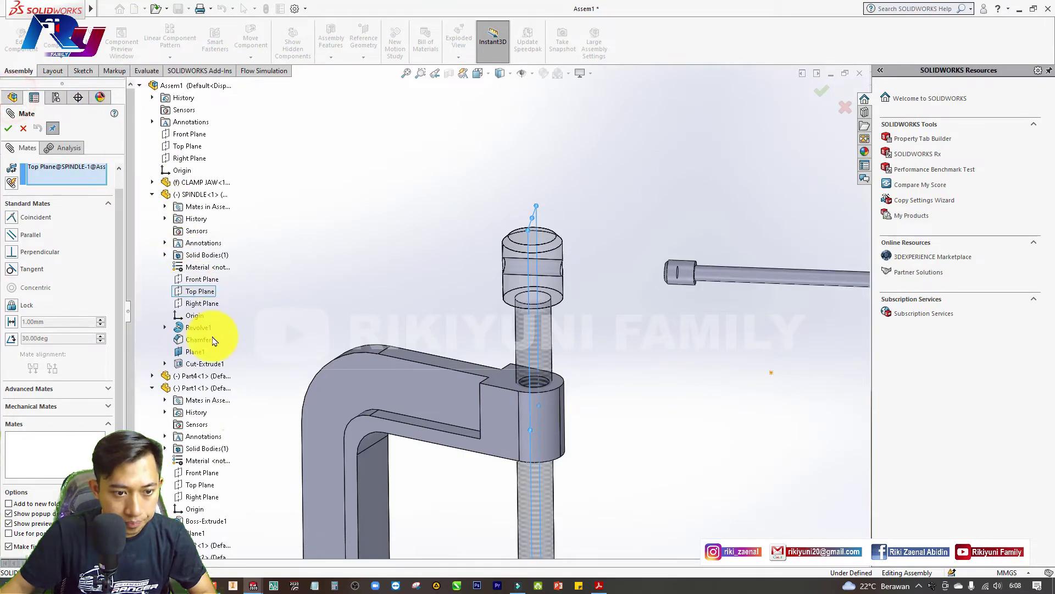
{"action": "scroll", "coordinate": [217, 400], "scroll_direction": "down", "scroll_amount": 1}
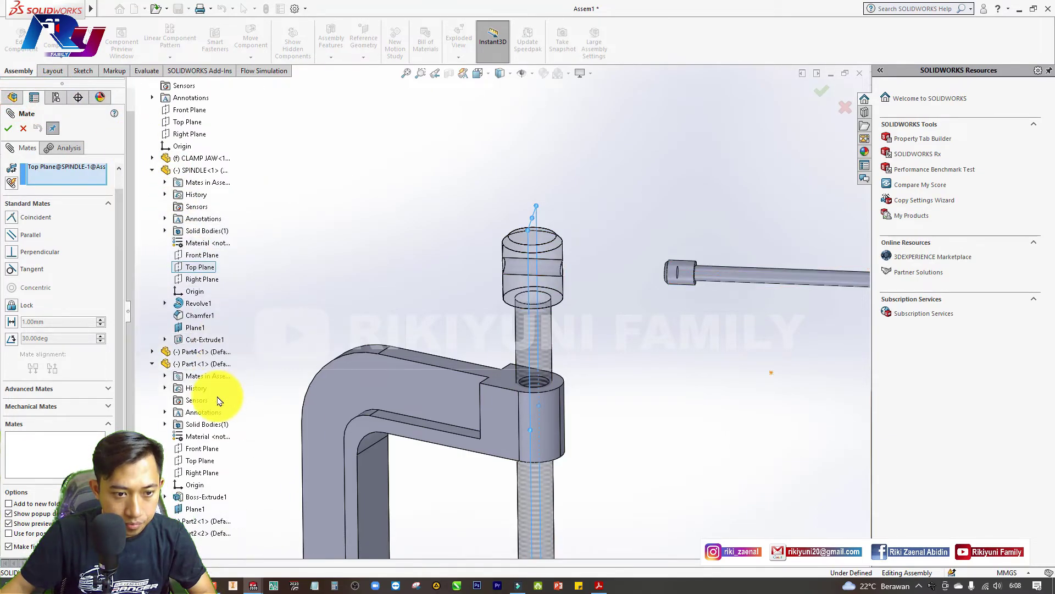
{"action": "left_click", "coordinate": [199, 512]}
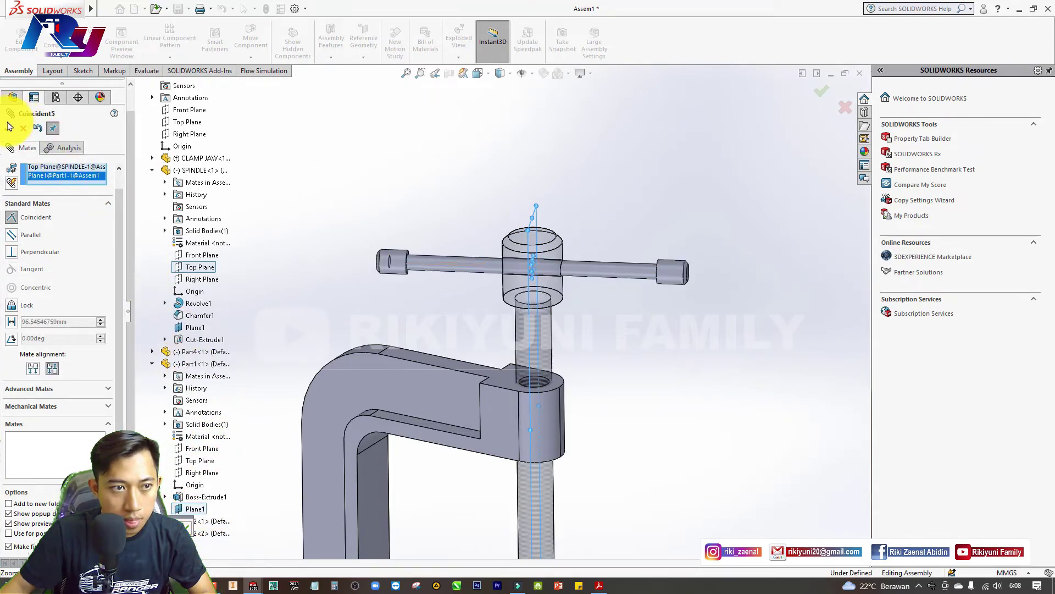
{"action": "left_click", "coordinate": [411, 187]}
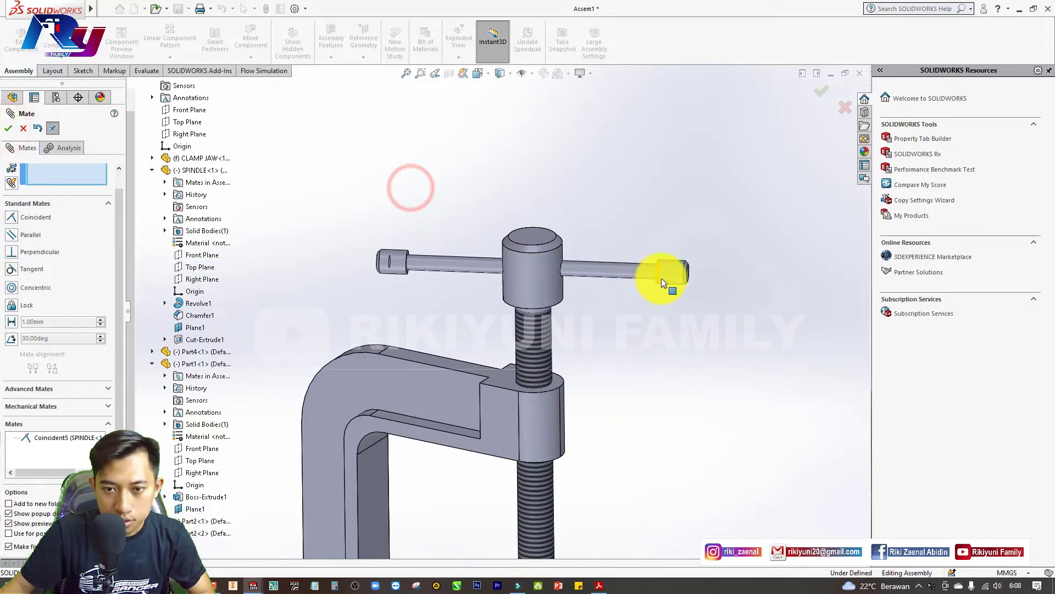
{"action": "left_click_drag", "start_coordinate": [699, 264], "coordinate": [695, 208]}
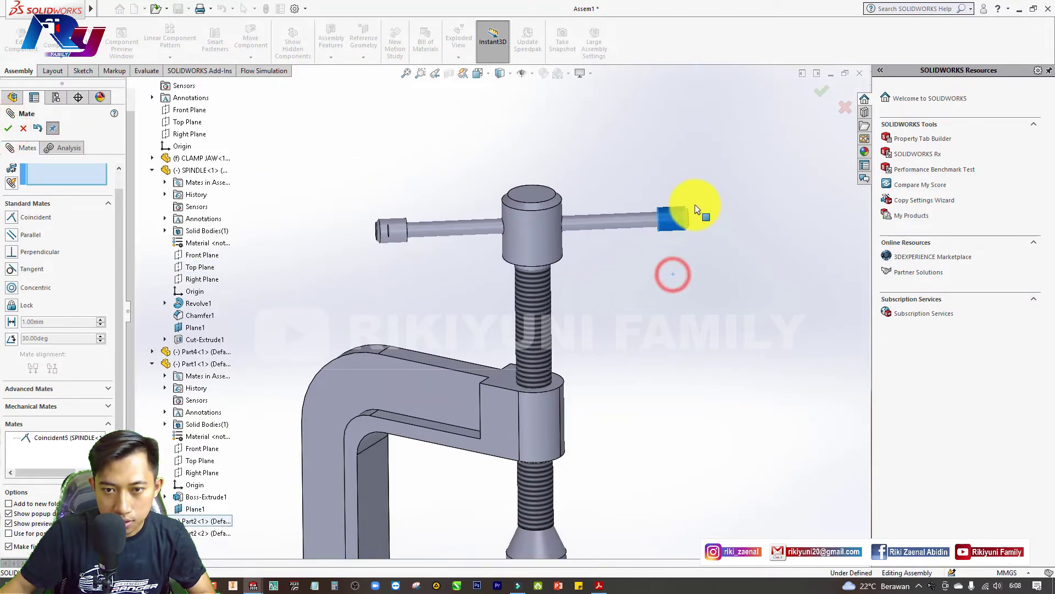
{"action": "left_click", "coordinate": [703, 306]}
{"action": "left_click", "coordinate": [9, 129]}
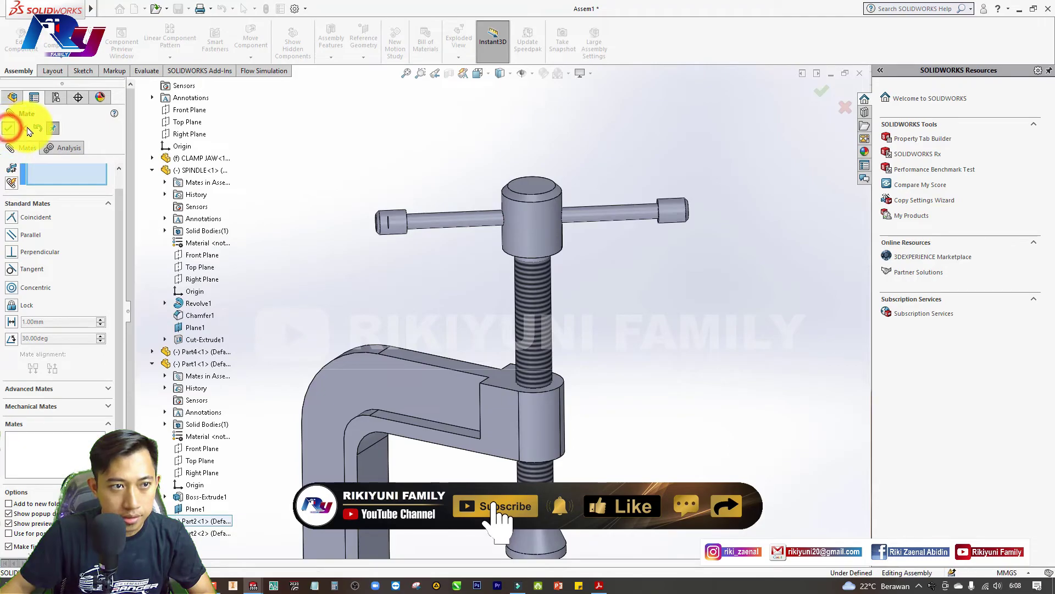
Fit the whole G-clamp in view and check the spindle's conical tip.
{"action": "left_click", "coordinate": [218, 166]}
{"action": "key", "text": "f"}
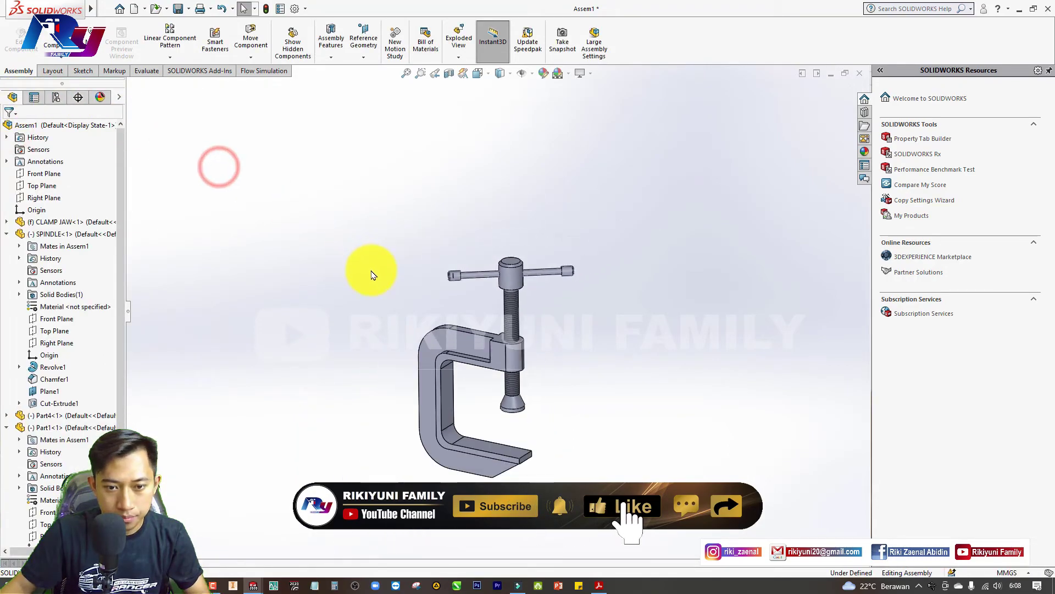
{"action": "scroll", "coordinate": [506, 405], "scroll_direction": "down", "scroll_amount": 3}
{"action": "left_click", "coordinate": [538, 393]}
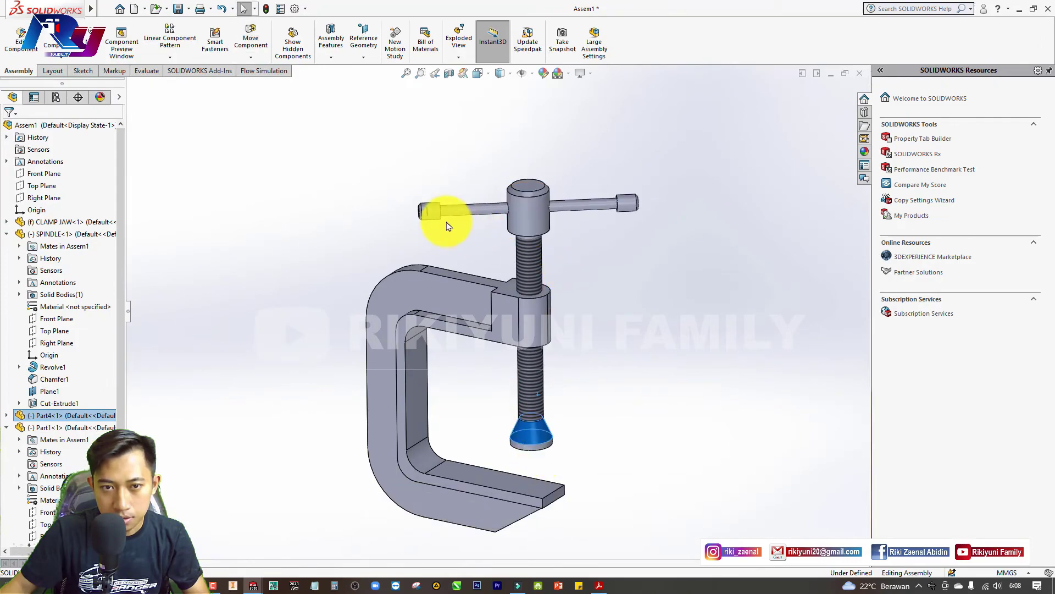
{"action": "left_click", "coordinate": [569, 259]}
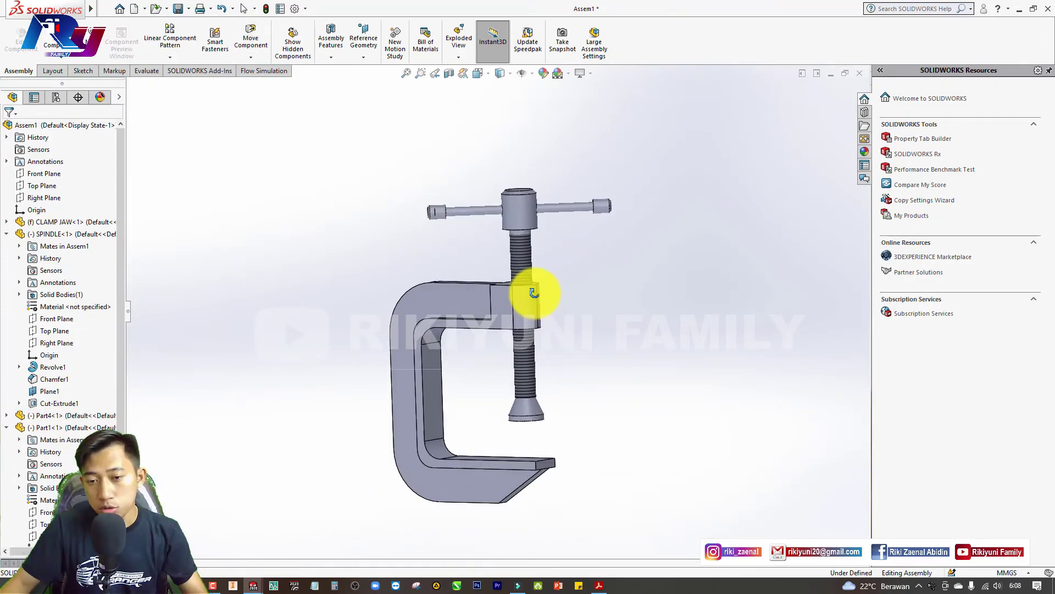
Orbit the clamp to a side-on view and zoom to inspect the centred handle.
{"action": "mouse_move", "coordinate": [569, 259]}
{"action": "middle_mouse_down"}
{"action": "mouse_move", "coordinate": [483, 342]}
{"action": "mouse_move", "coordinate": [489, 318]}
{"action": "mouse_move", "coordinate": [523, 330]}
{"action": "mouse_move", "coordinate": [512, 350]}
{"action": "middle_mouse_up"}
{"action": "scroll", "coordinate": [512, 344], "scroll_direction": "down", "scroll_amount": 2}
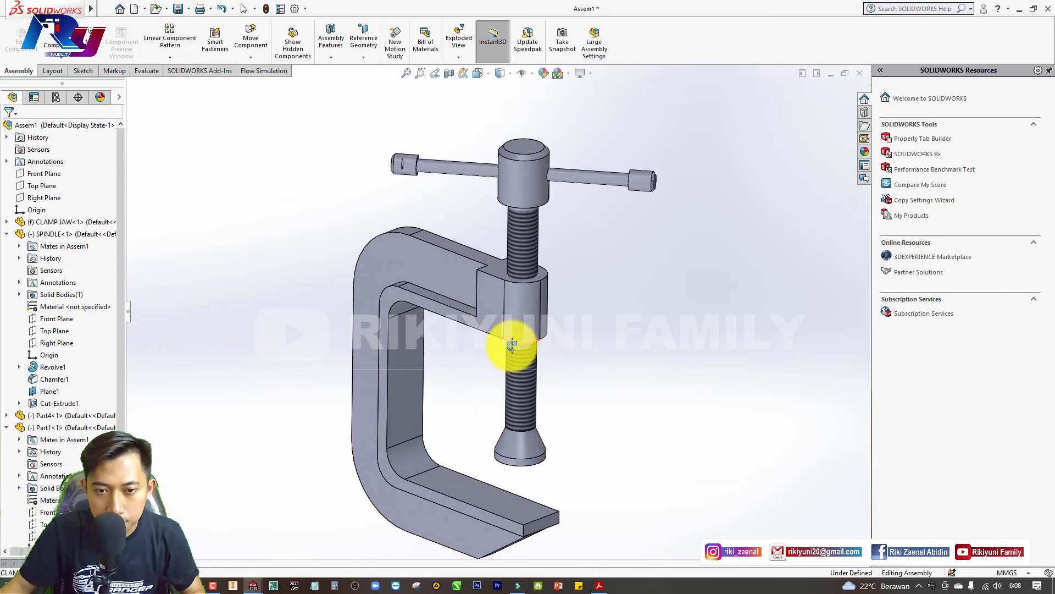
{"action": "scroll", "coordinate": [513, 346], "scroll_direction": "down", "scroll_amount": 1}
{"action": "scroll", "coordinate": [515, 347], "scroll_direction": "up", "scroll_amount": 2}
{"action": "scroll", "coordinate": [514, 347], "scroll_direction": "up", "scroll_amount": 1}
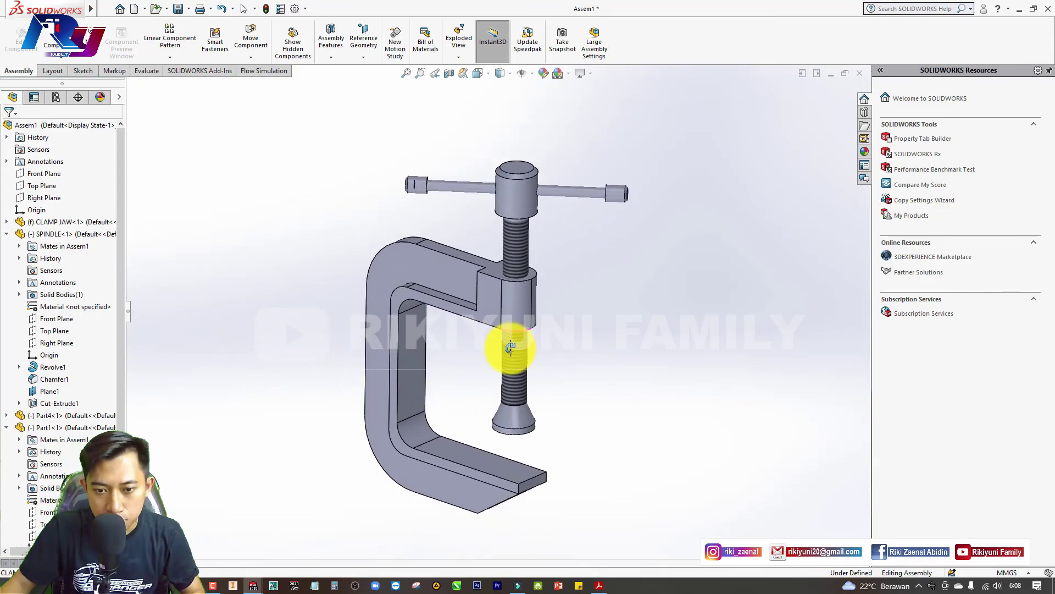
{"action": "scroll", "coordinate": [502, 352], "scroll_direction": "up", "scroll_amount": 2}
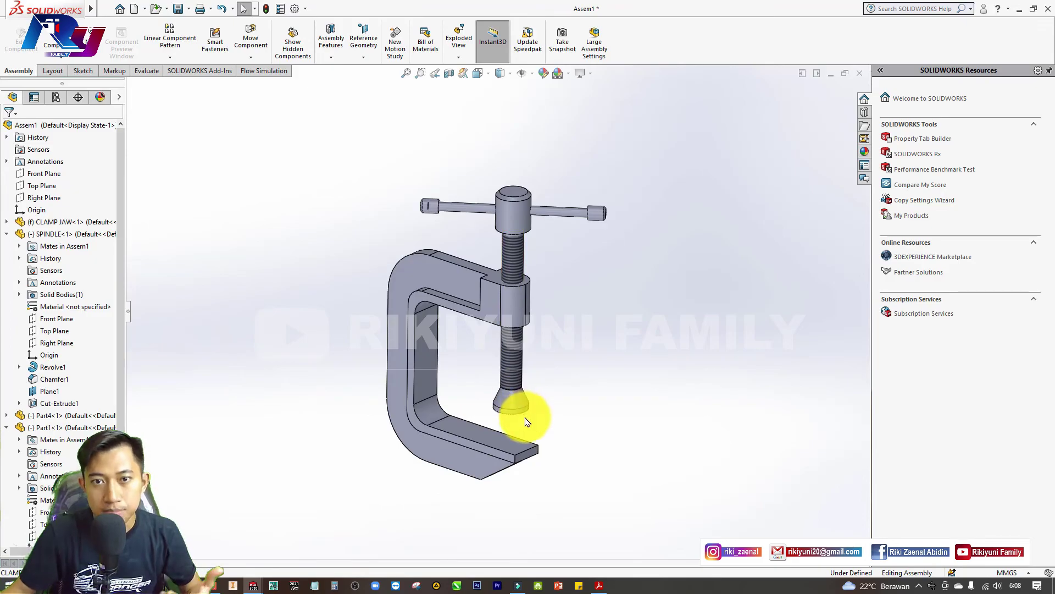